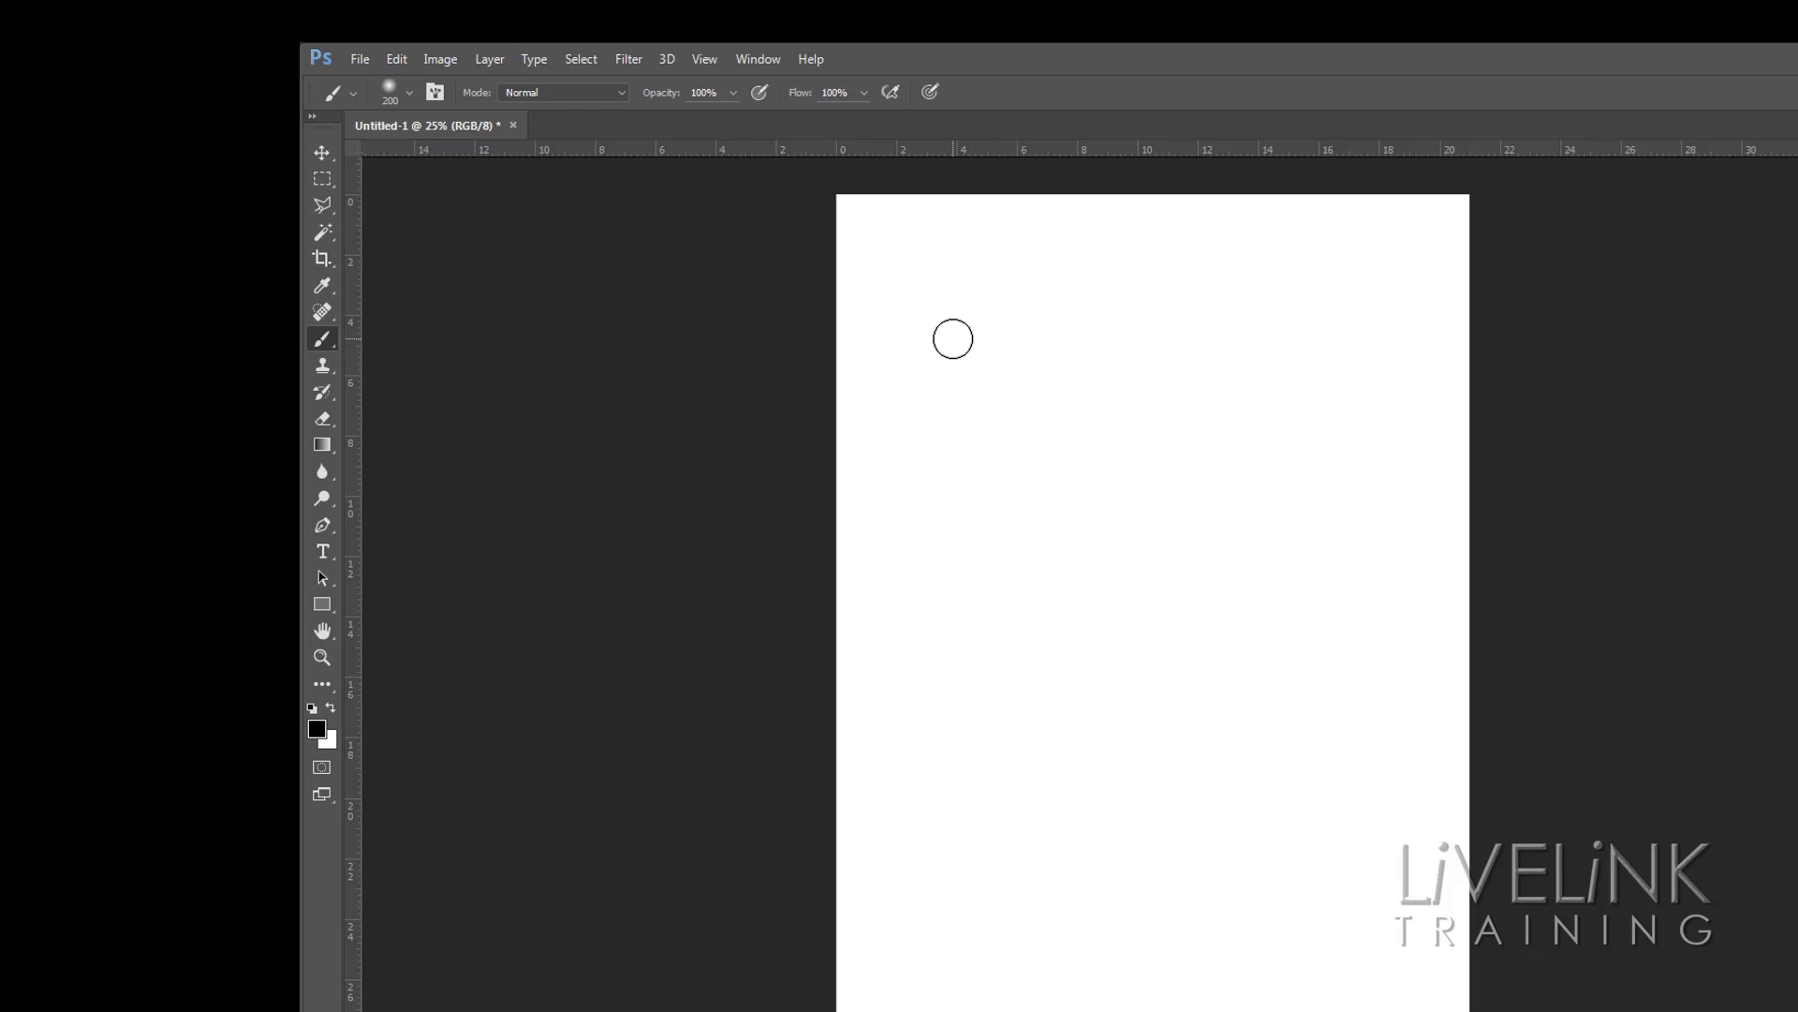
# Paint a soft dot and a wavy horizontal stroke near the top of the page with the 200 px soft round brush
pyautogui.click(953, 338)
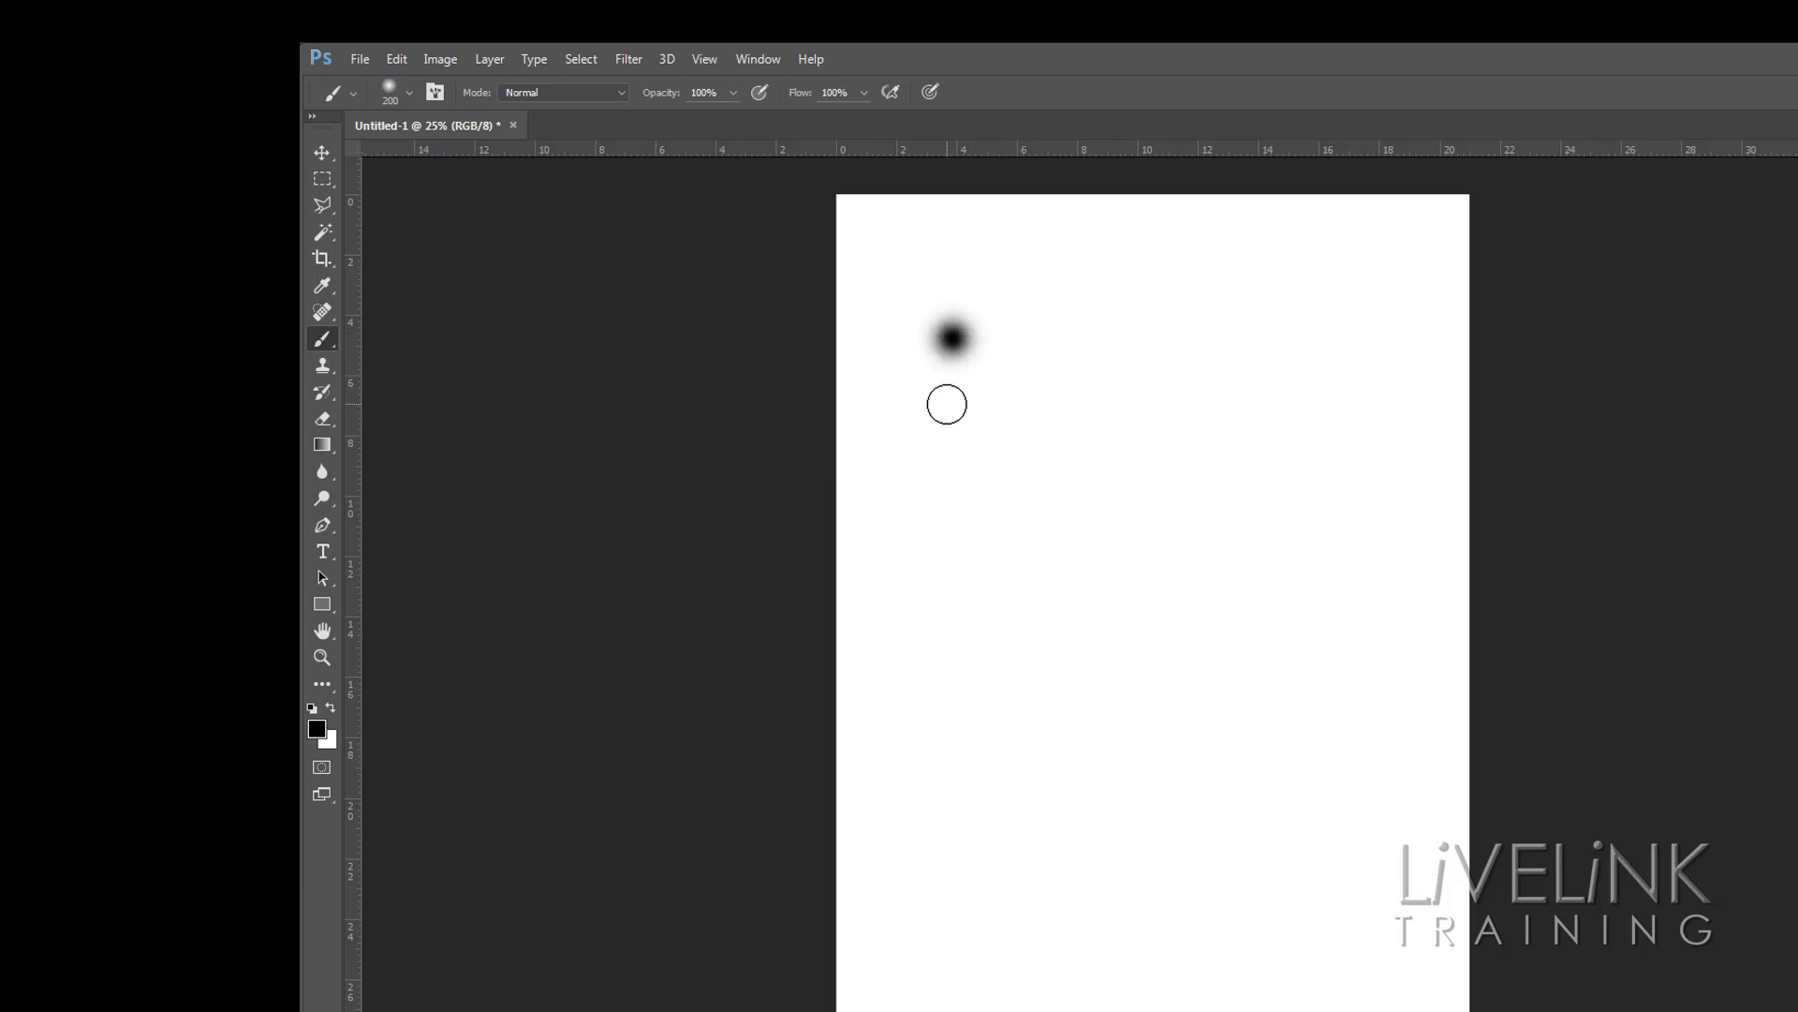
pyautogui.moveTo(947, 402)
pyautogui.mouseDown()
pyautogui.moveTo(1128, 438)
pyautogui.moveTo(1174, 420)
pyautogui.moveTo(1273, 449)
pyautogui.moveTo(1313, 436)
pyautogui.mouseUp()
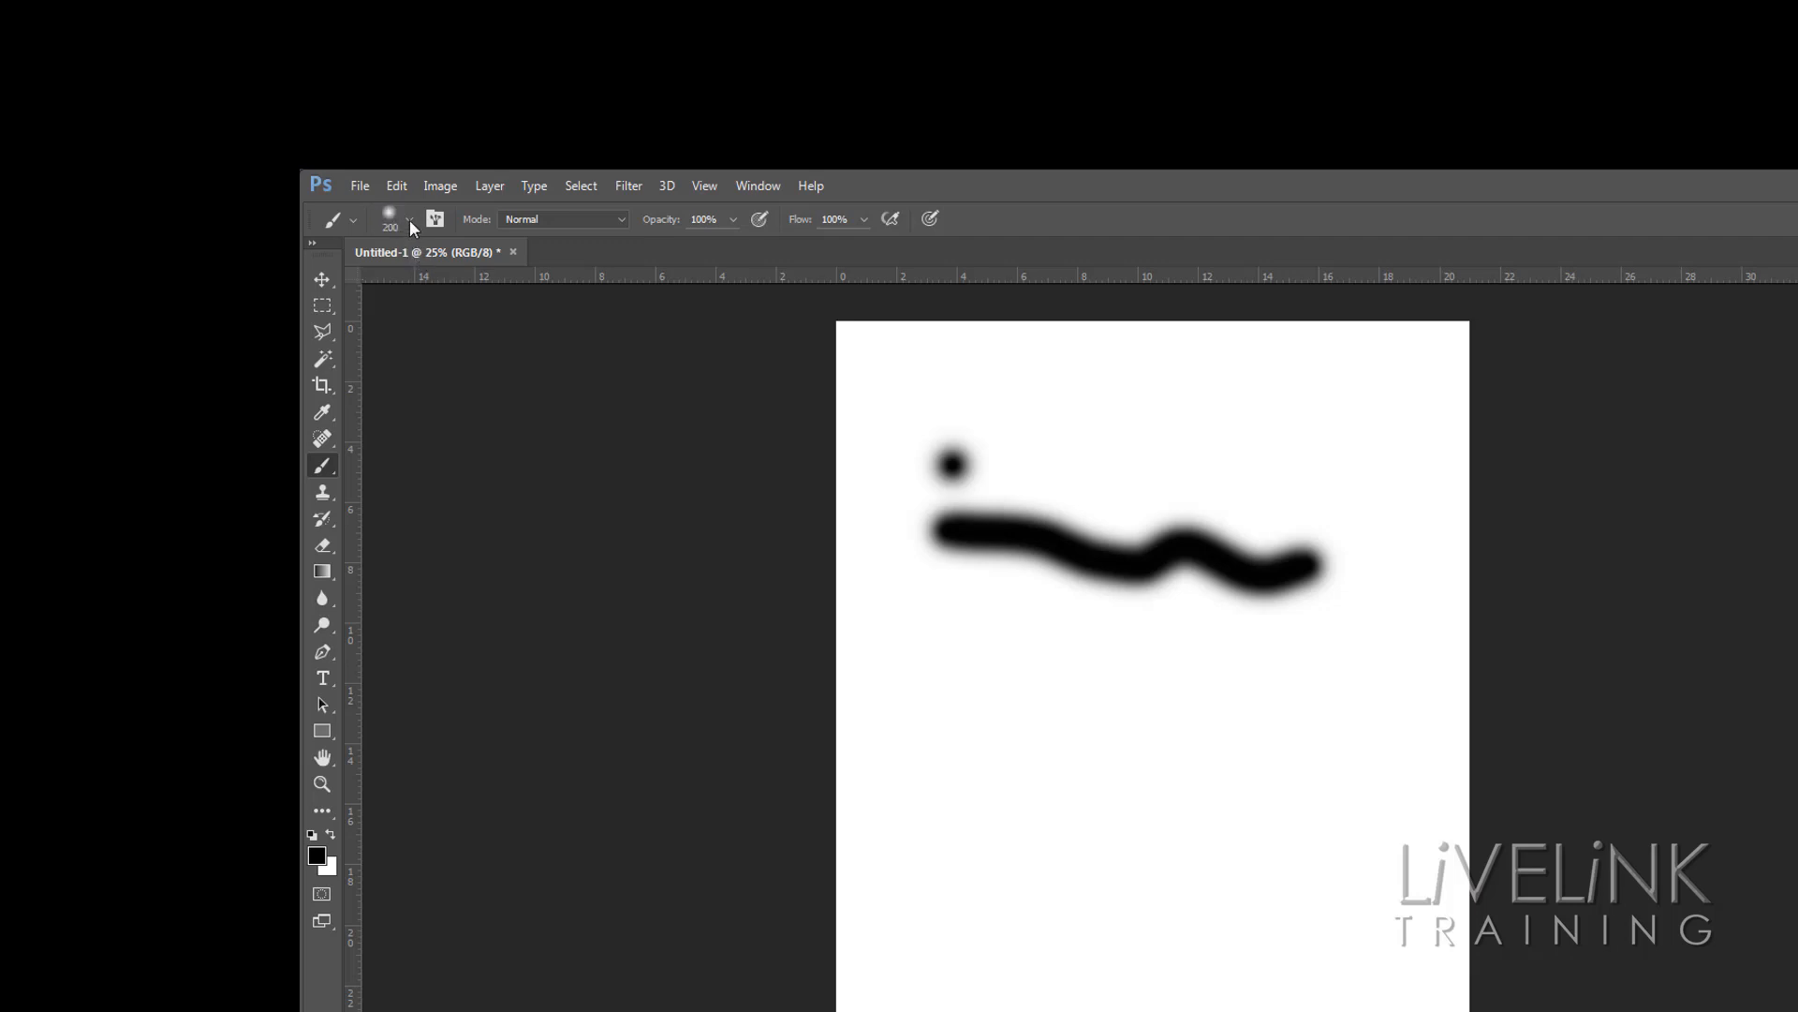
# Set the brush size to 196 px in the brush picker and paint a soft dot below the wavy stroke
pyautogui.click(410, 225)
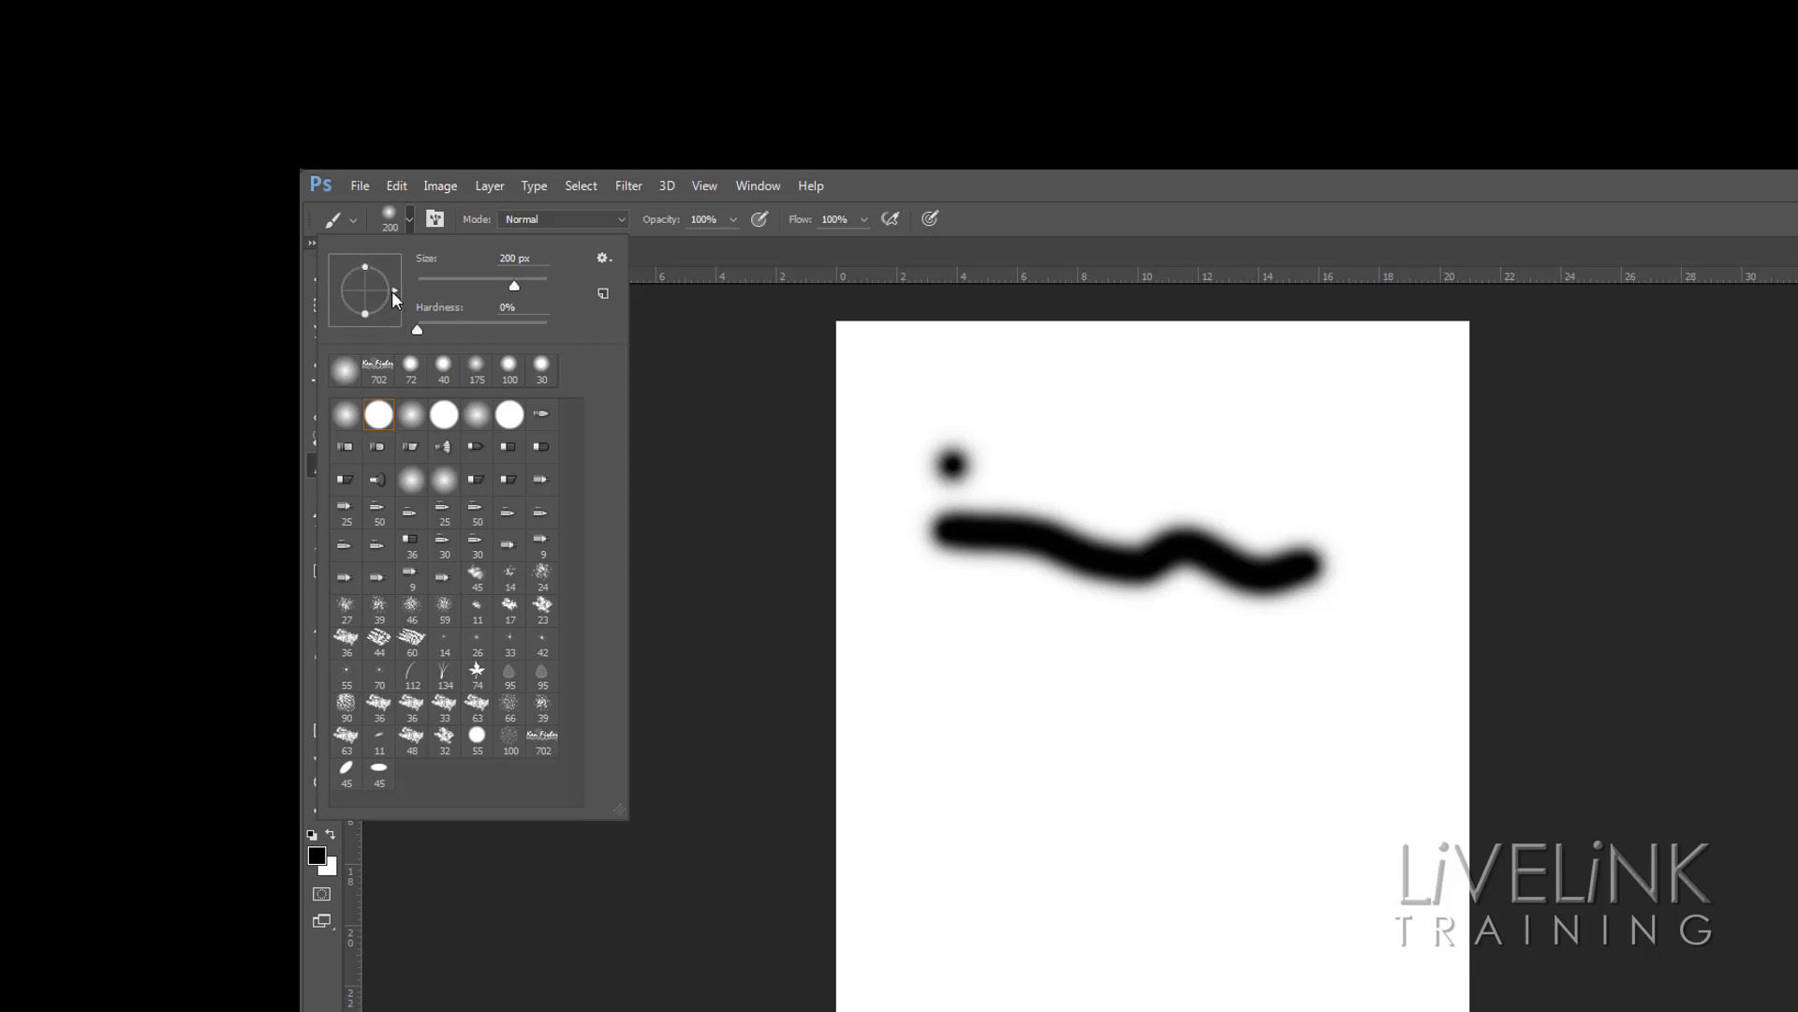
pyautogui.moveTo(395, 288); pyautogui.dragTo(392, 301)
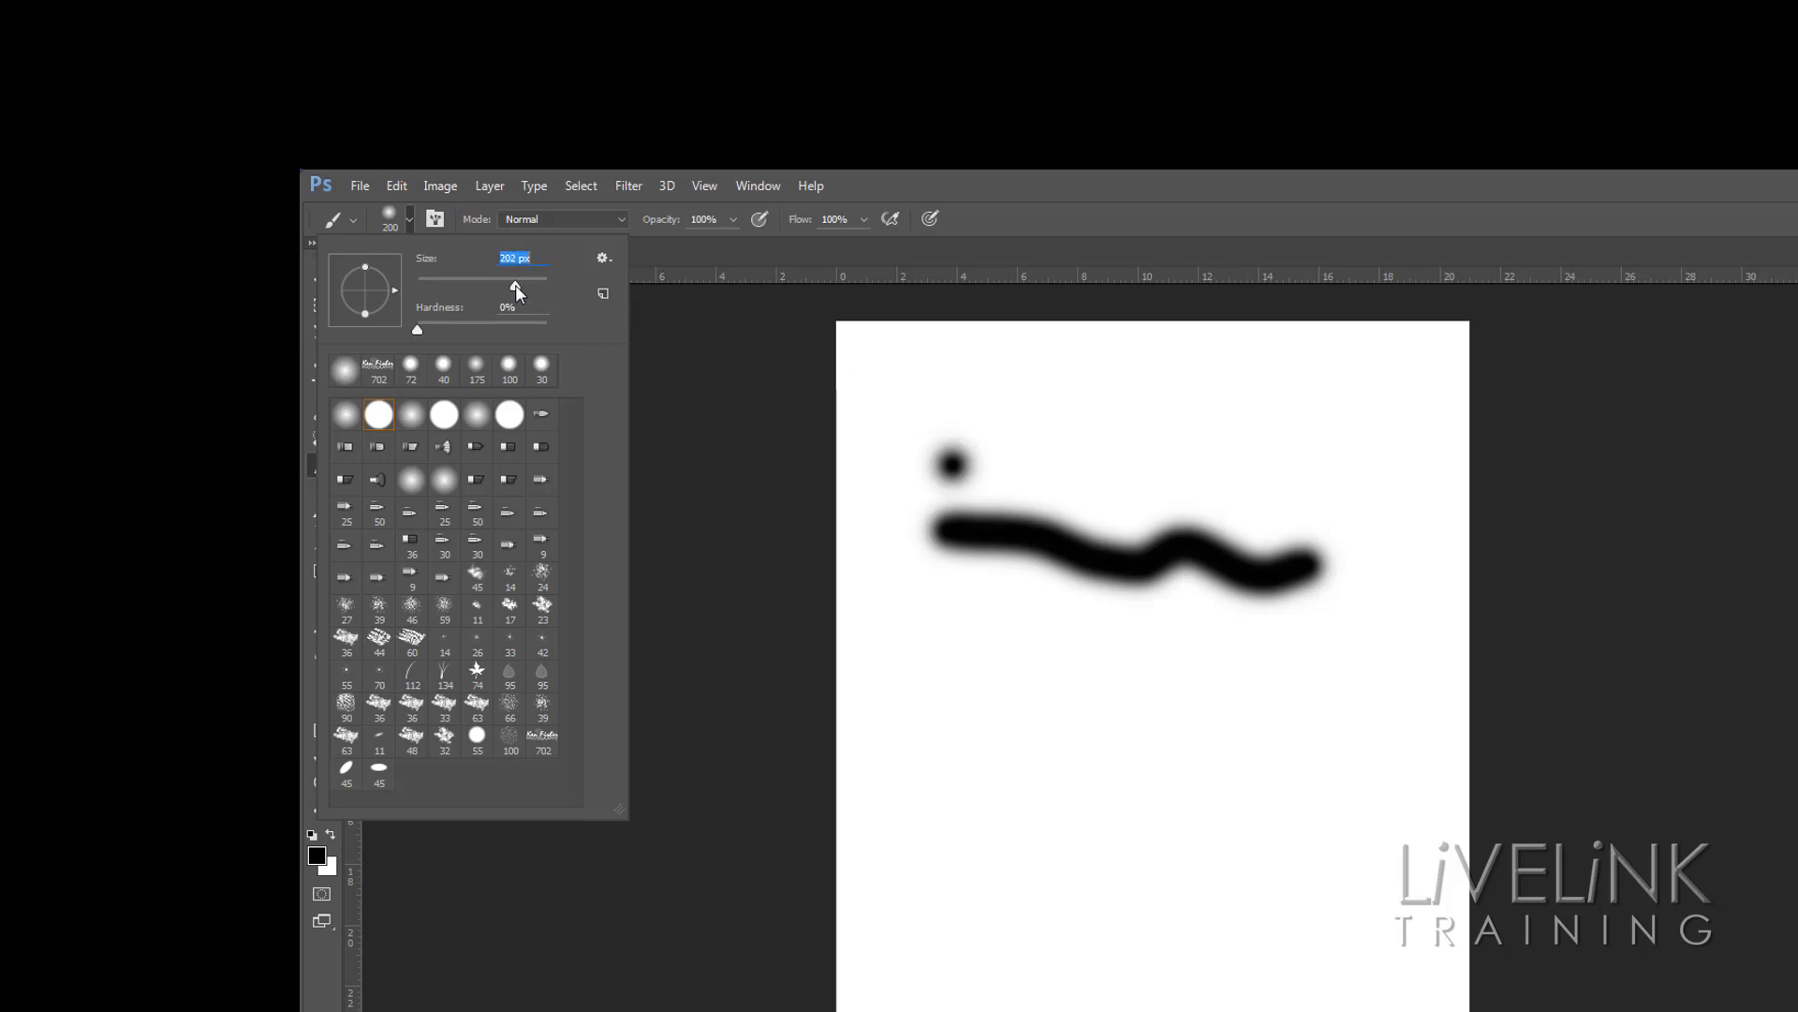
pyautogui.moveTo(536, 284); pyautogui.dragTo(539, 285)
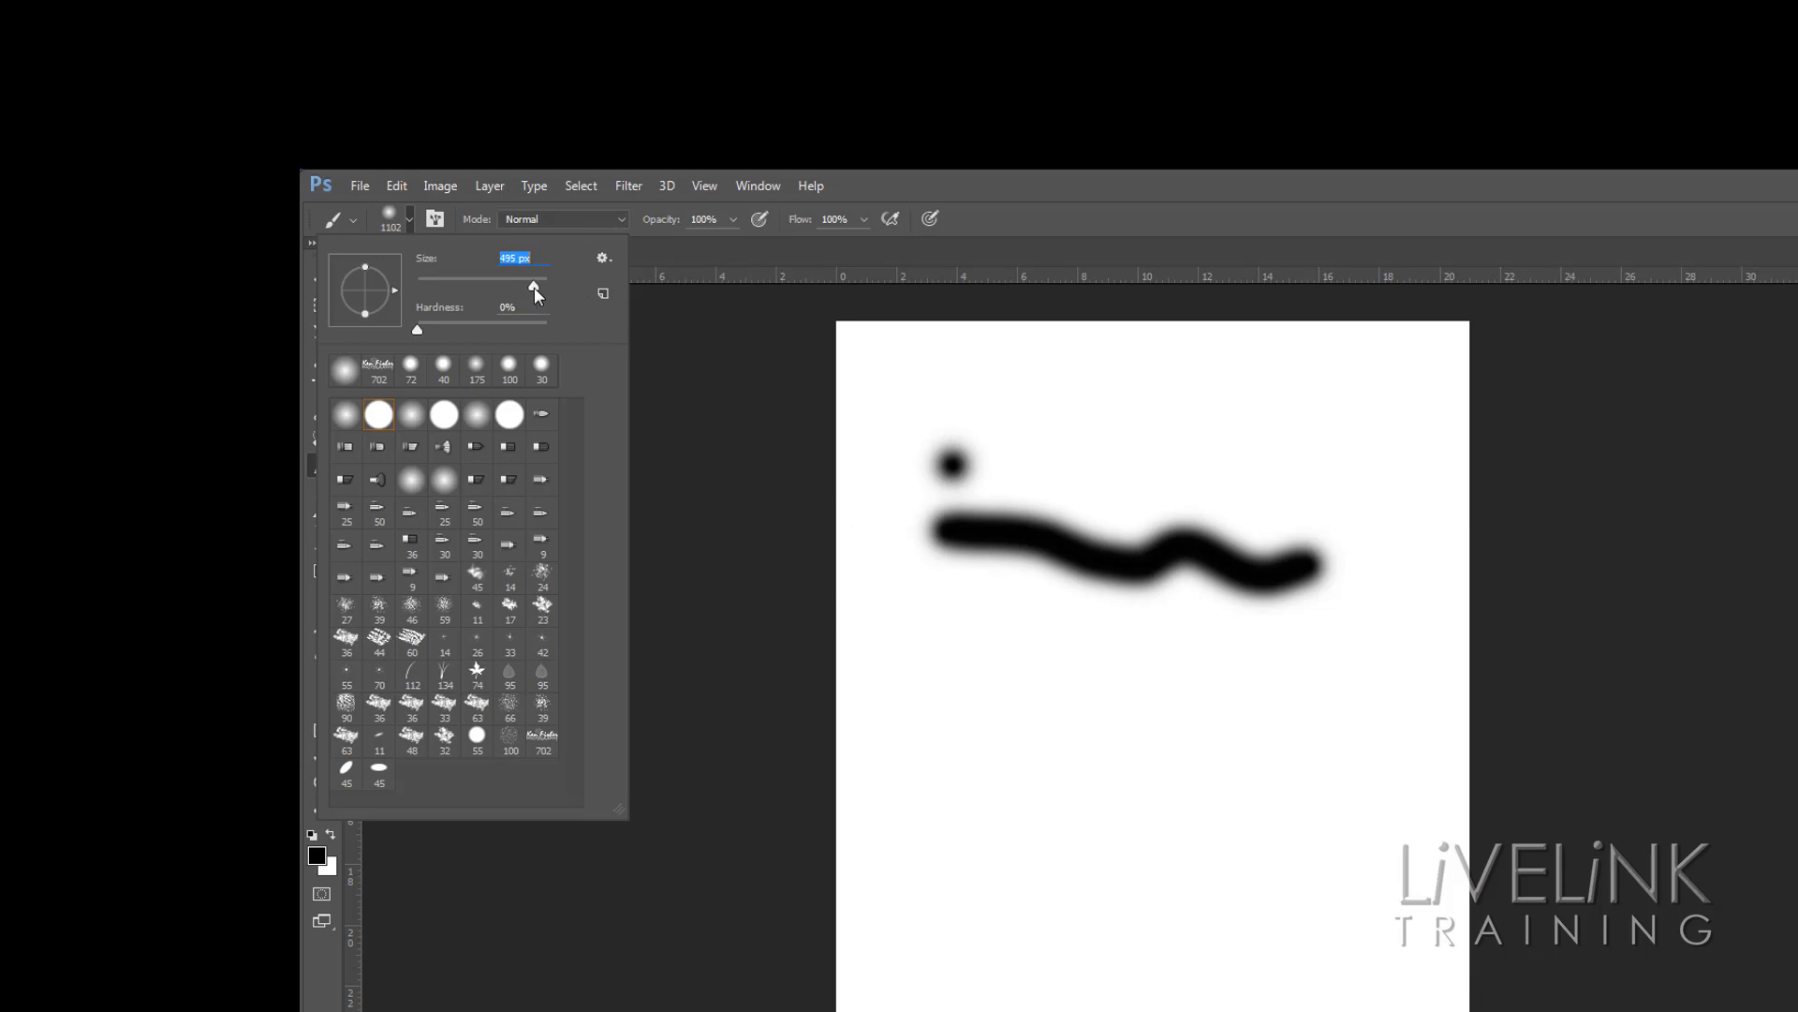
pyautogui.moveTo(514, 287); pyautogui.dragTo(513, 287)
pyautogui.click(417, 329)
pyautogui.click(1037, 671)
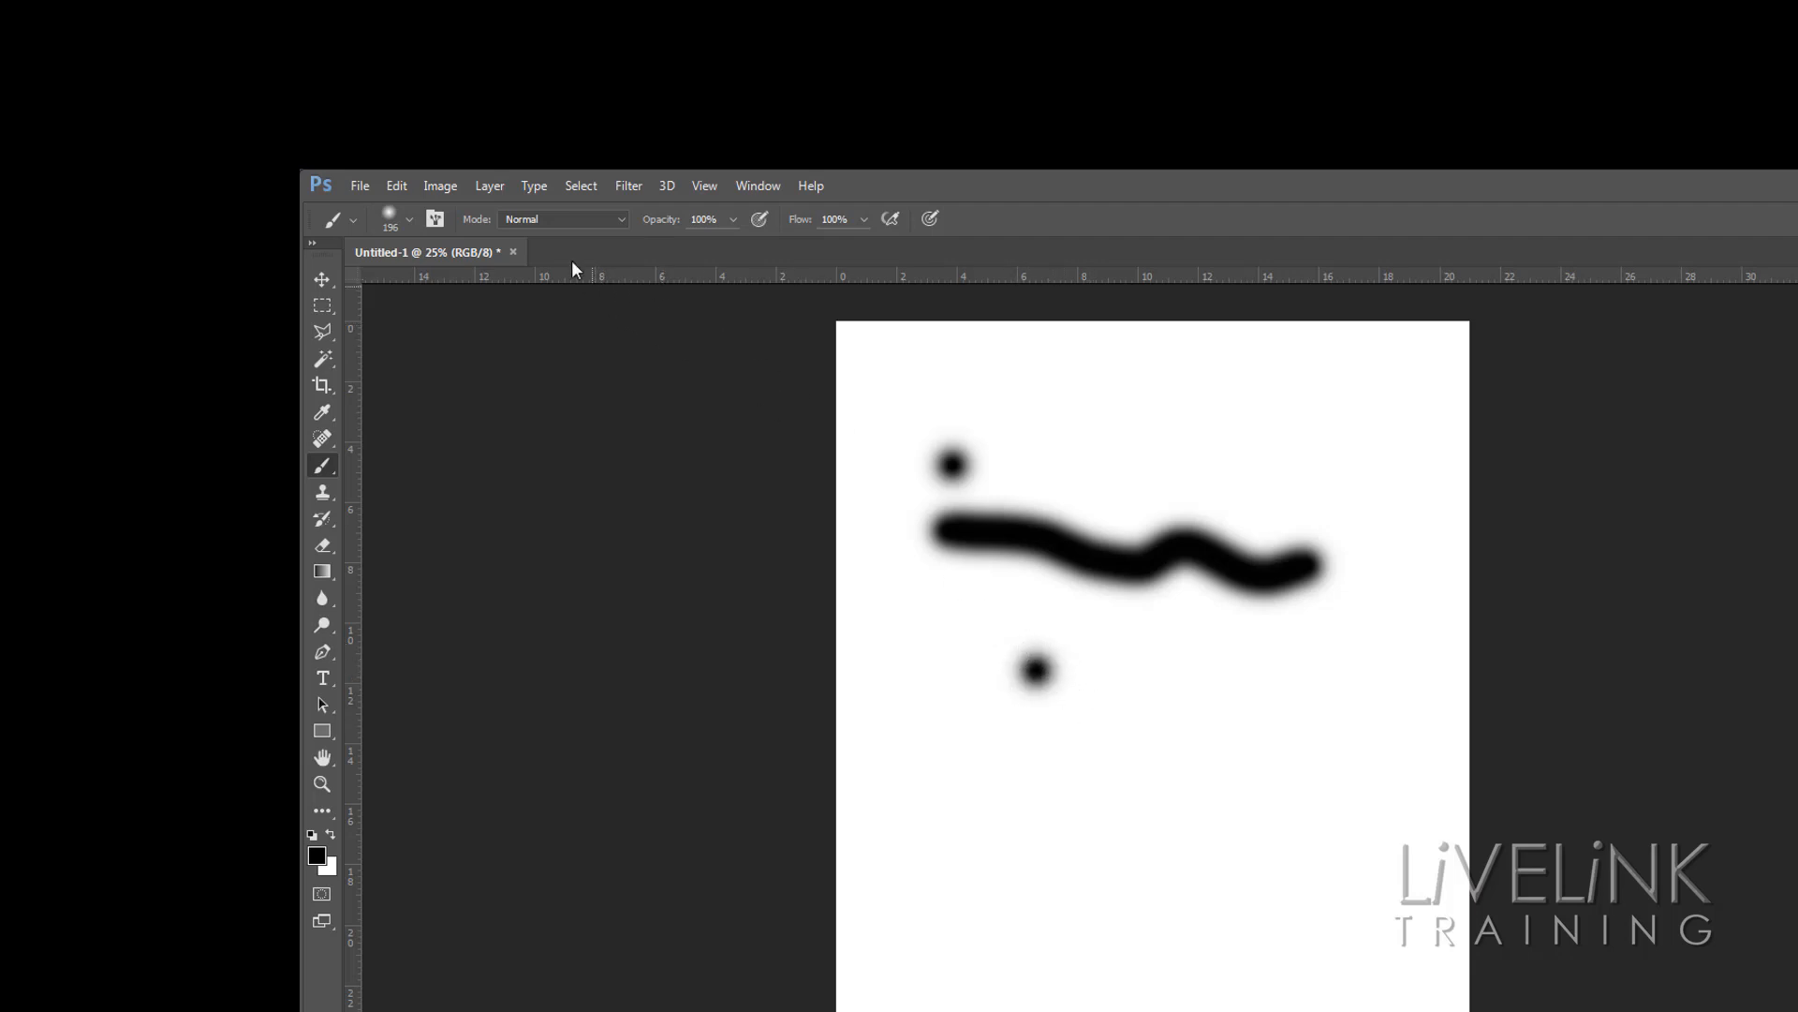
# Raise the brush hardness to 100% and paint a hard-edged dot beside the soft one
pyautogui.click(411, 221)
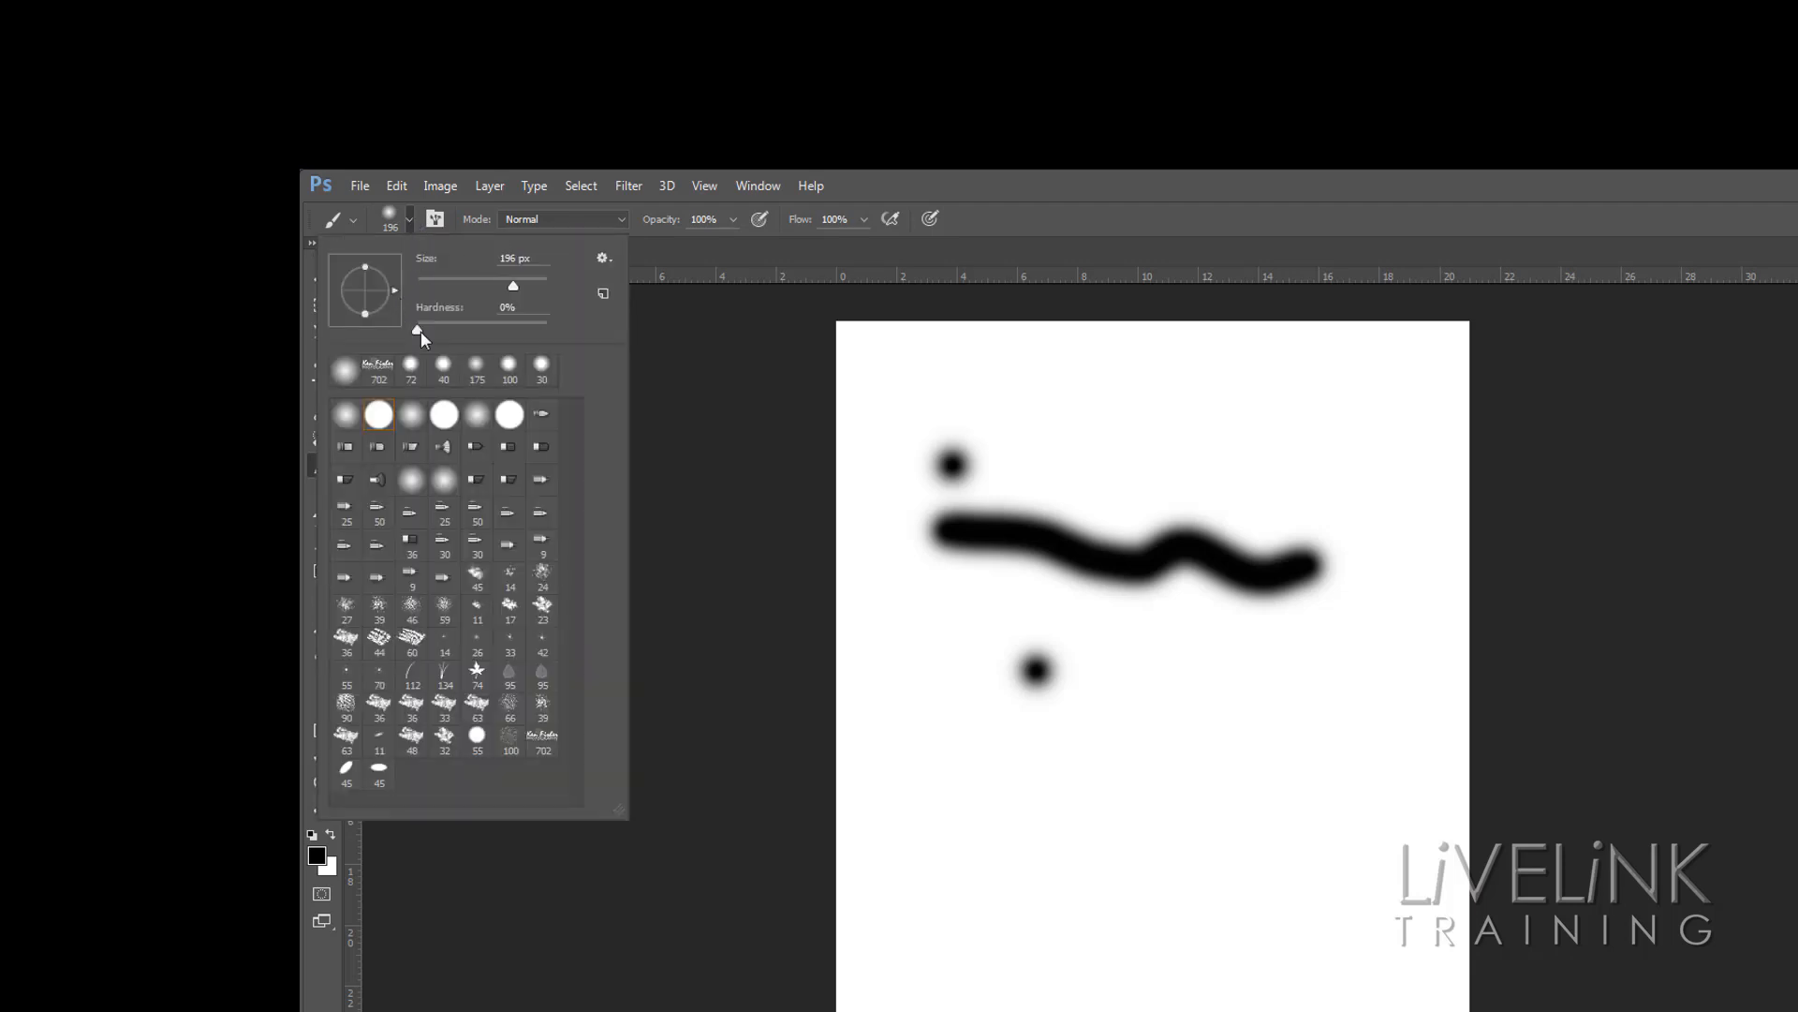
pyautogui.moveTo(420, 331); pyautogui.dragTo(554, 339)
pyautogui.click(1113, 663)
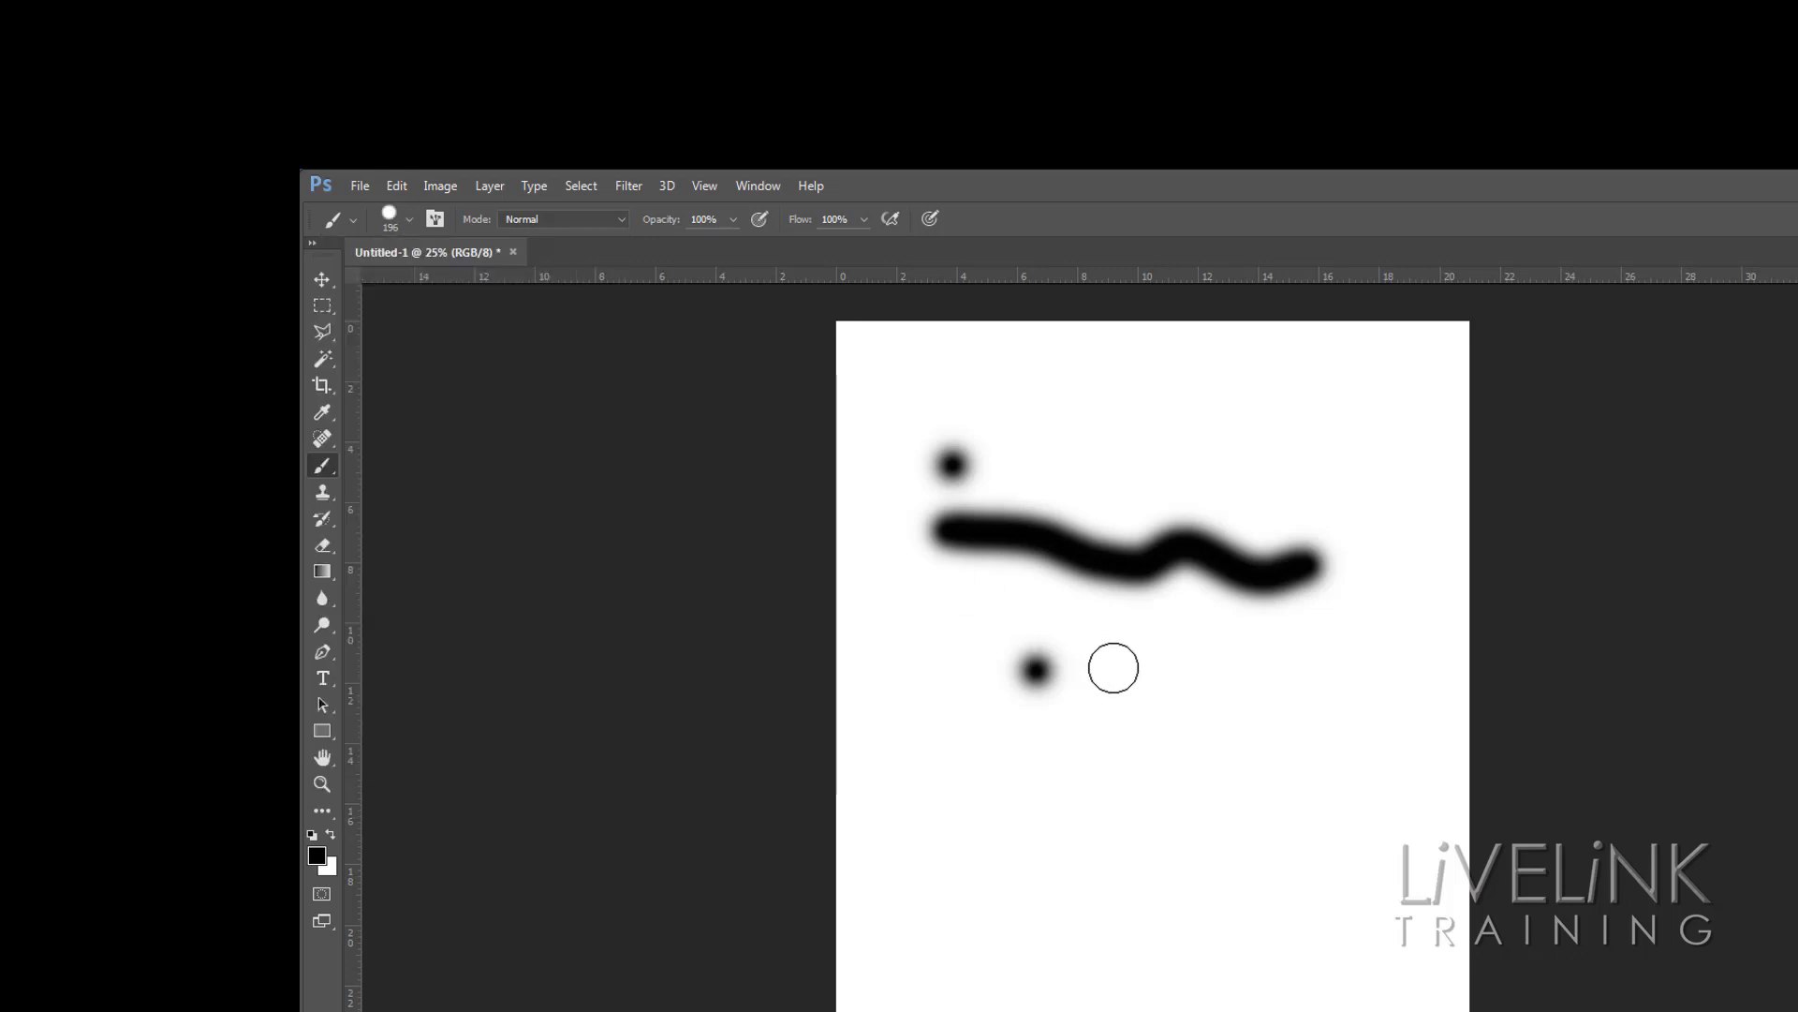
pyautogui.click(1110, 667)
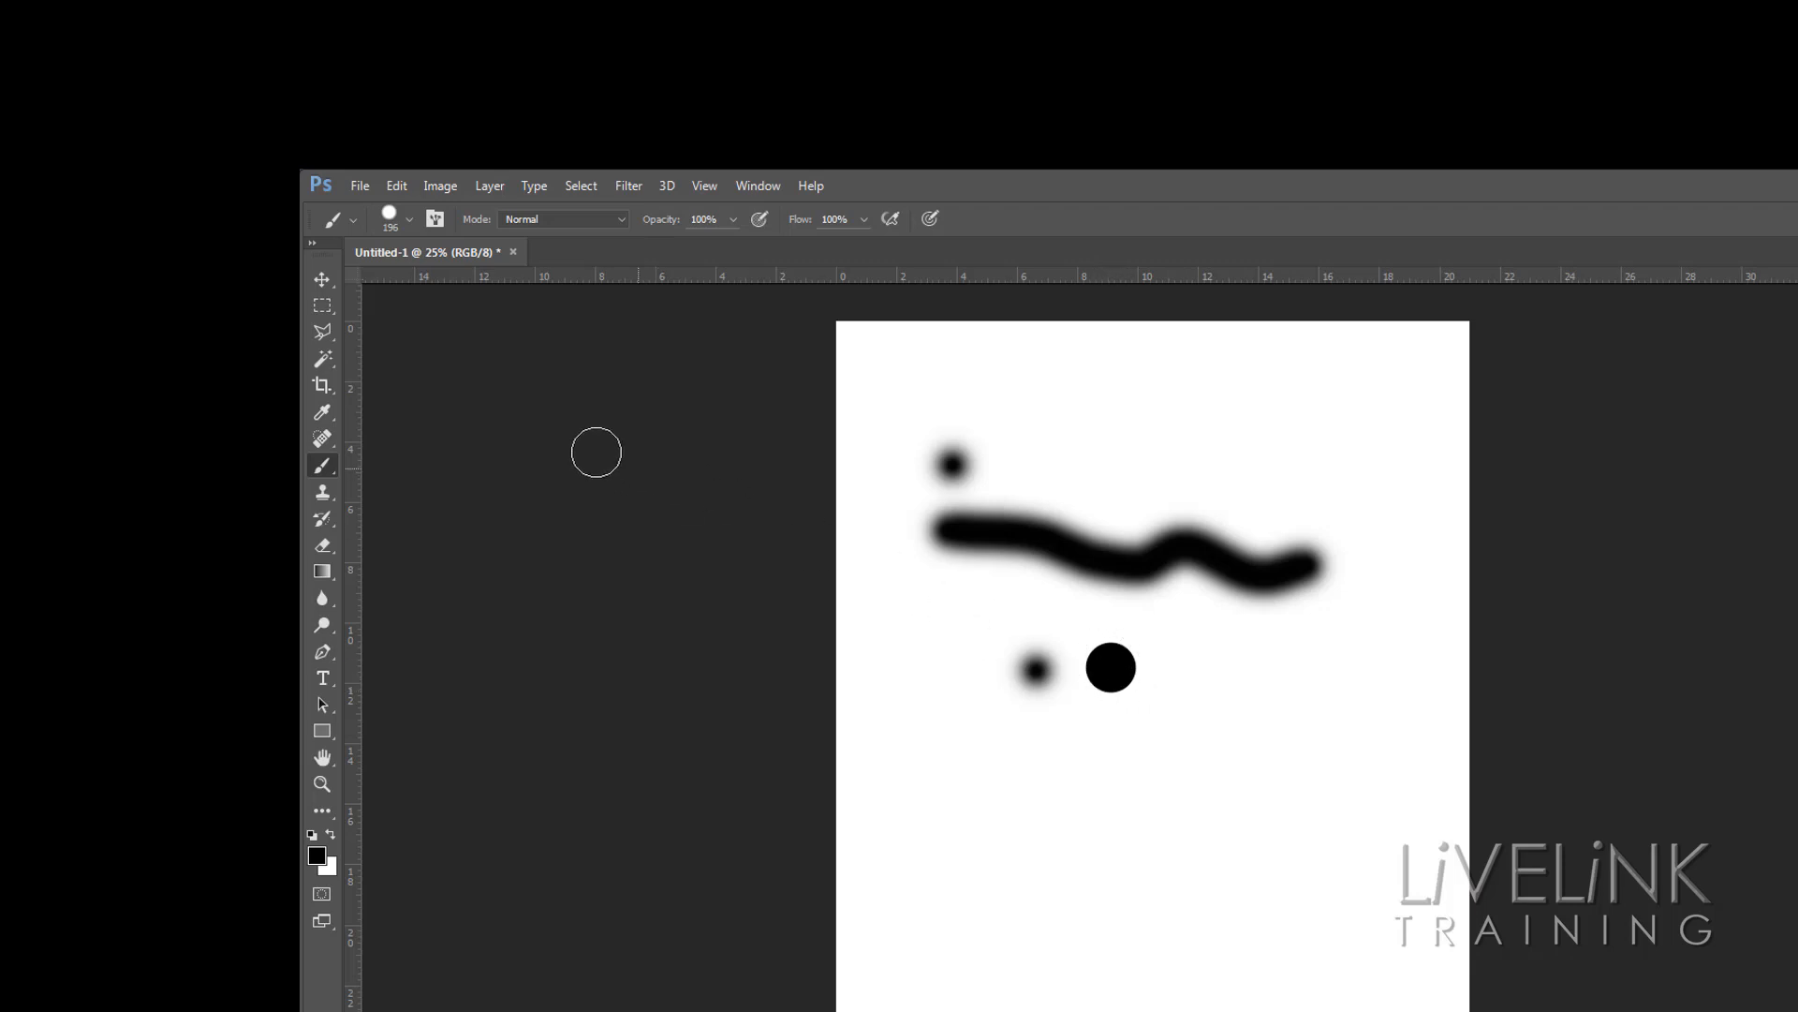
# Set the brush hardness to 49% and paint a third dot to the right
pyautogui.click(409, 220)
pyautogui.moveTo(541, 323); pyautogui.dragTo(480, 324)
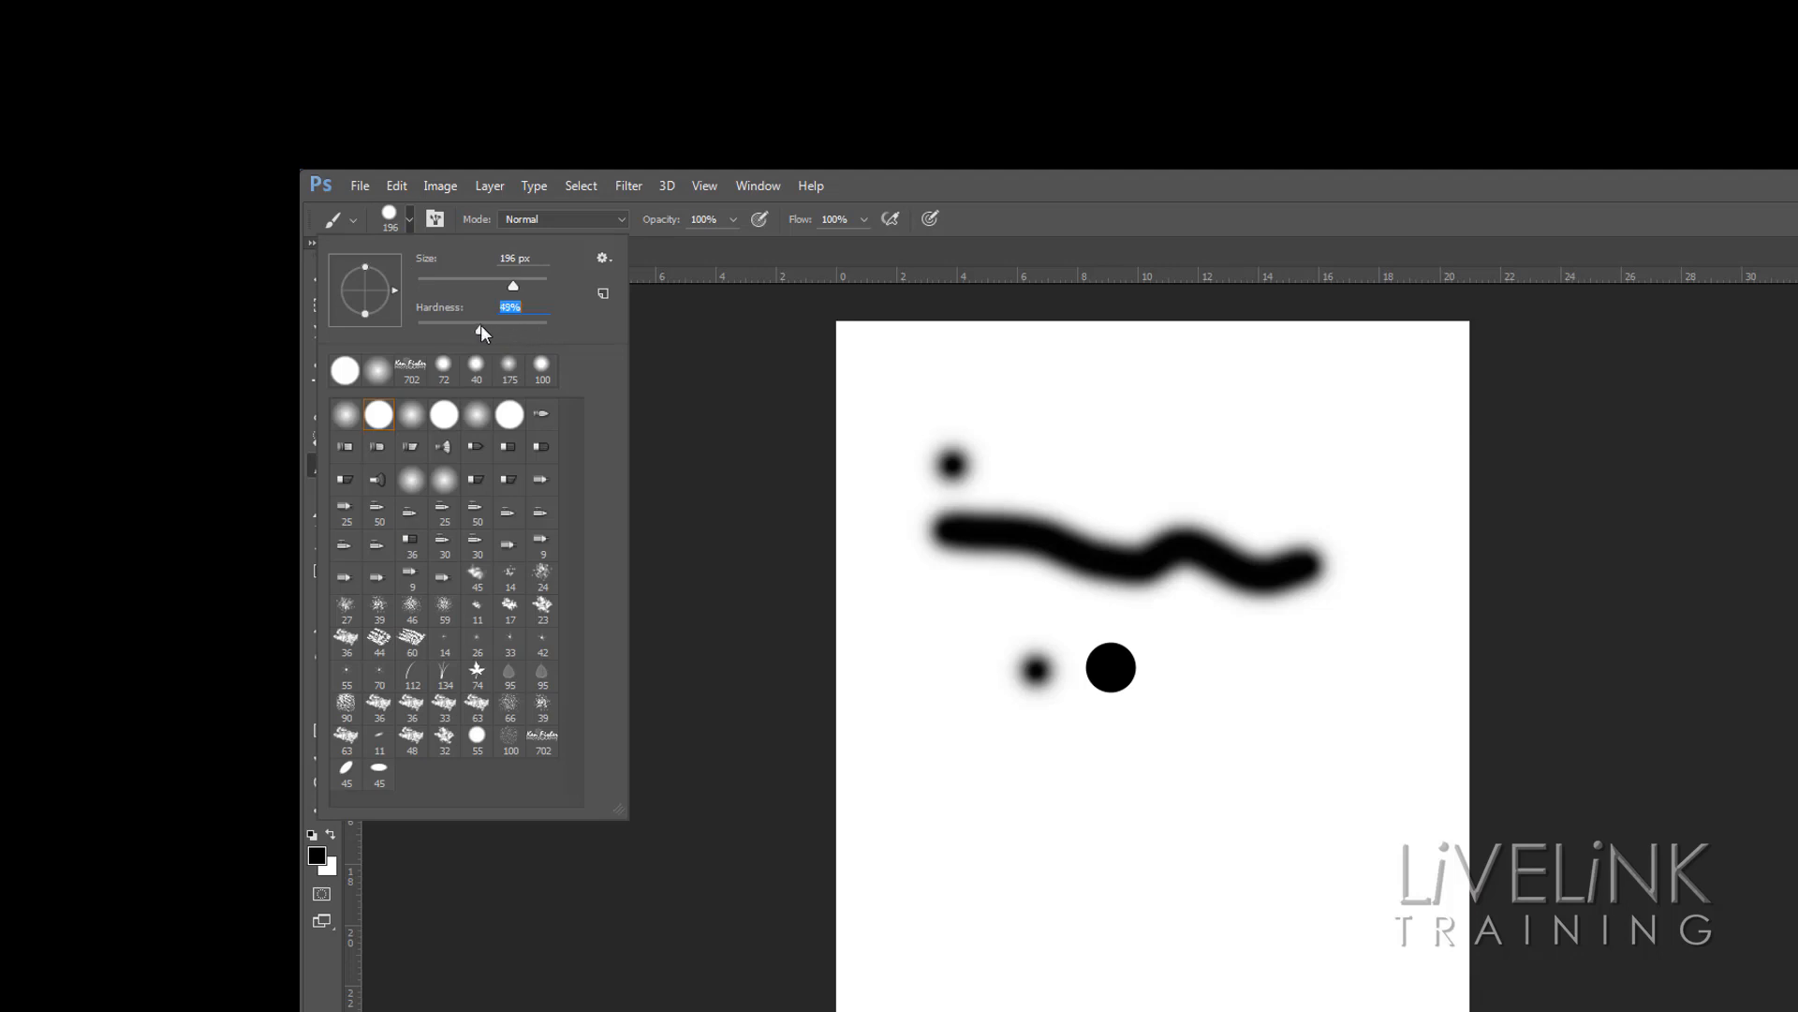
pyautogui.click(1177, 671)
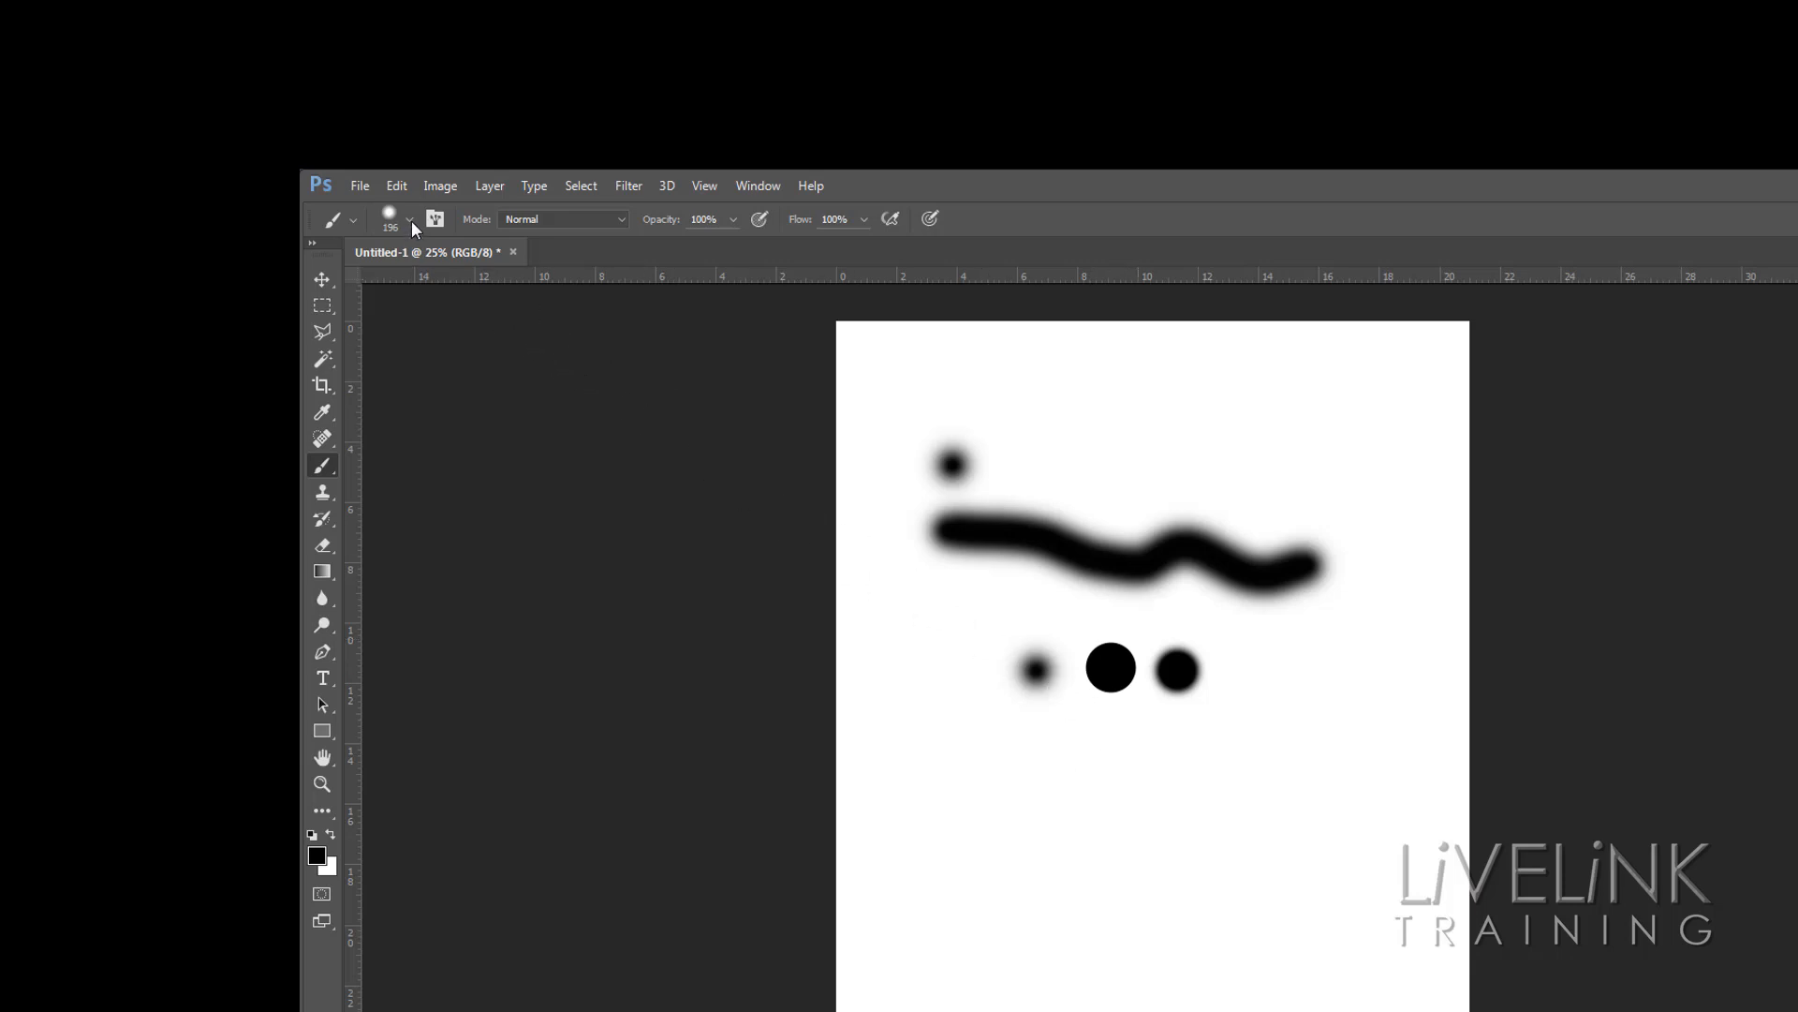
# Choose the soft round brush preset and paint a dot lower on the page
pyautogui.click(411, 221)
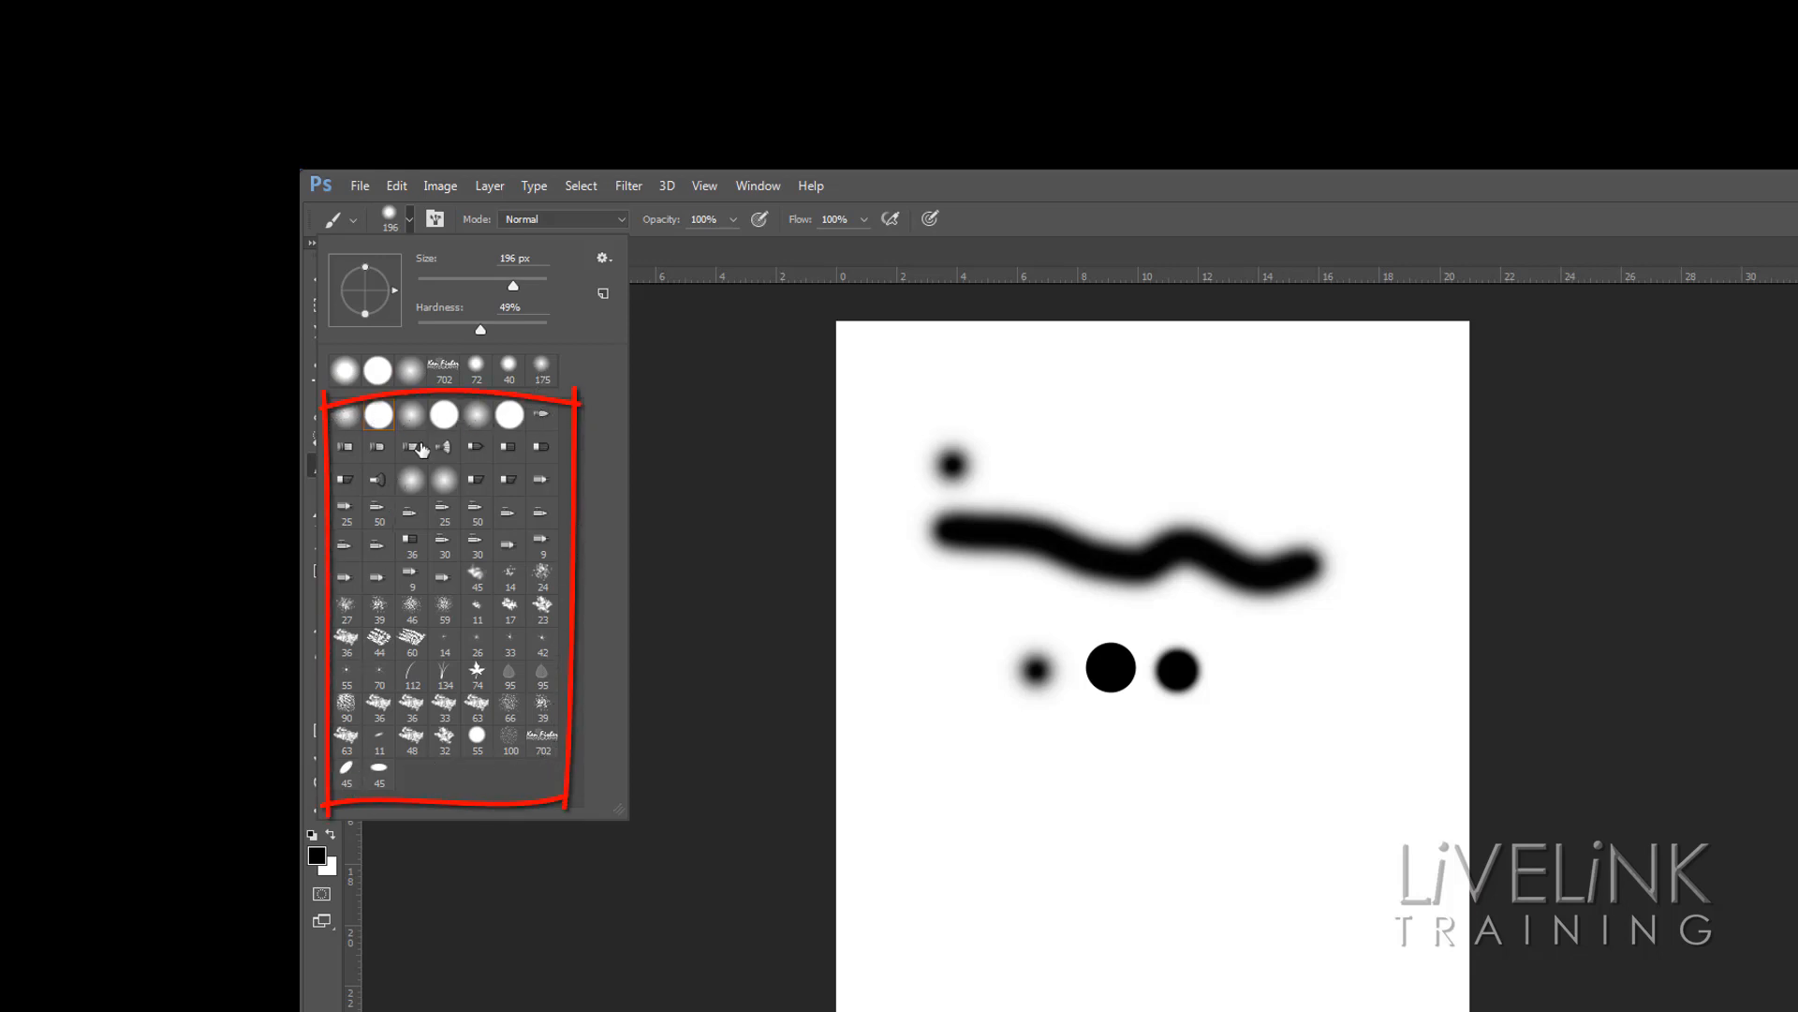
pyautogui.click(347, 417)
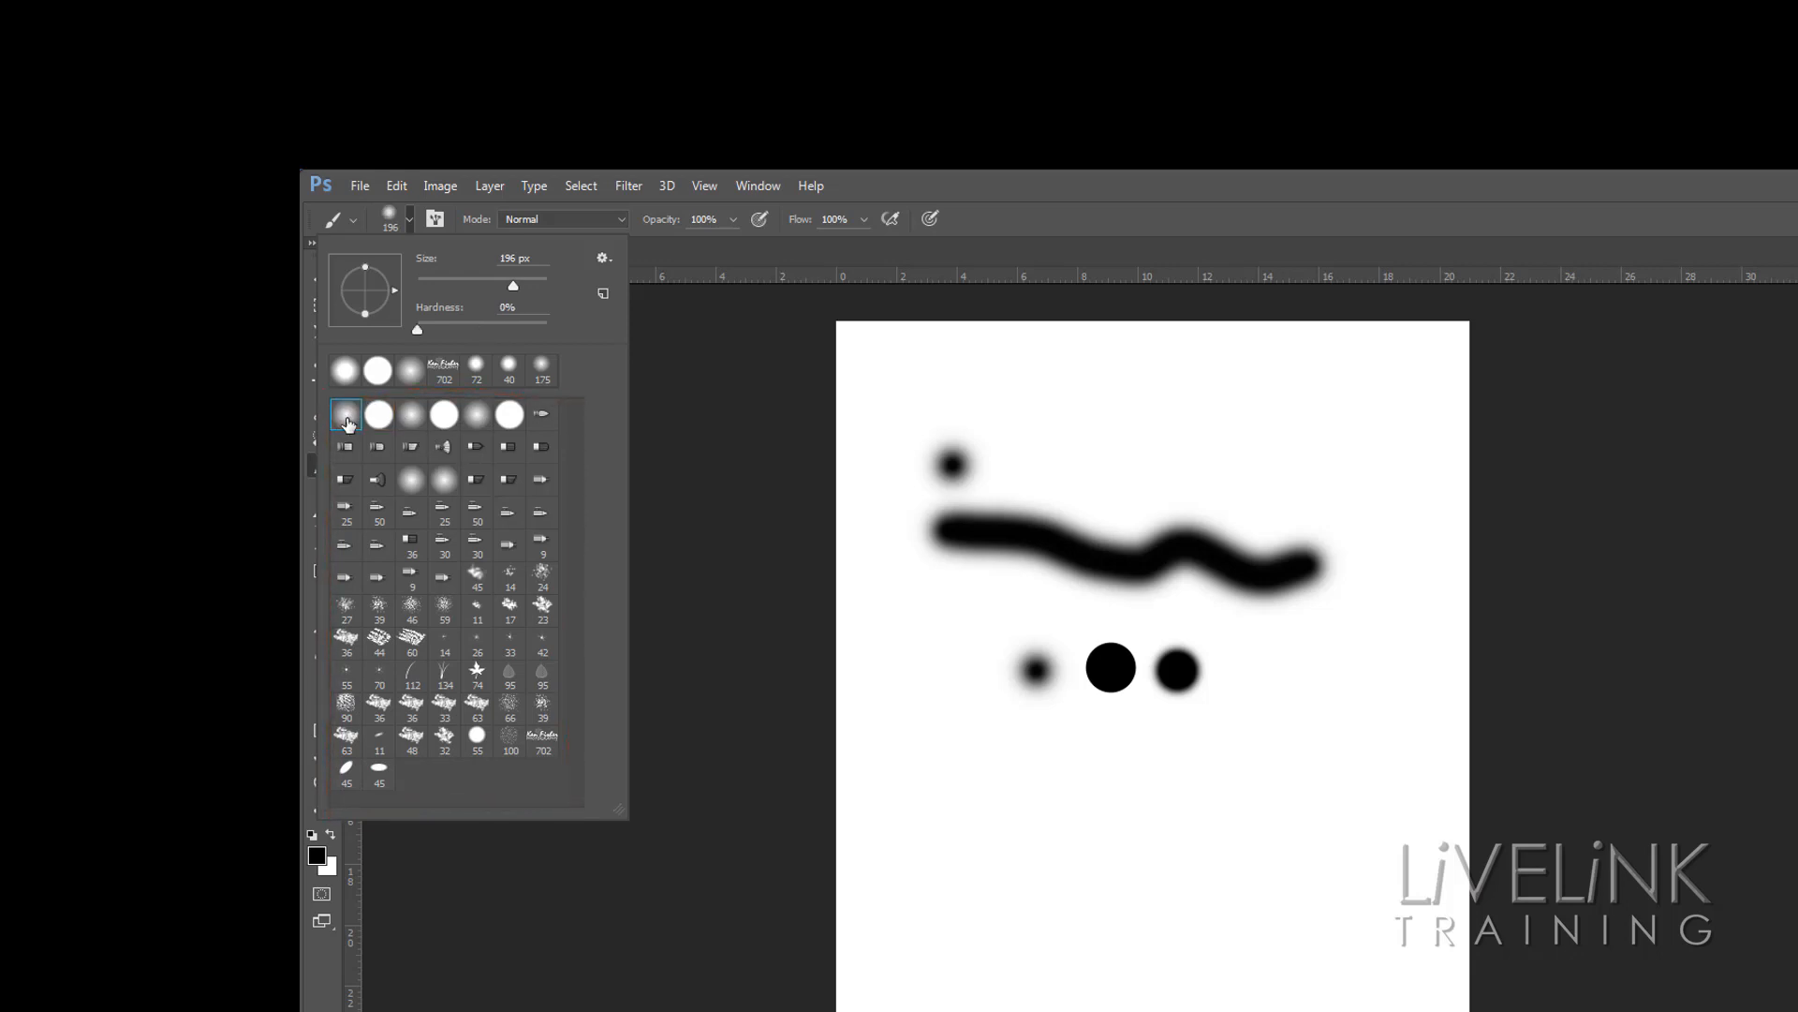
pyautogui.click(970, 806)
pyautogui.click(970, 806)
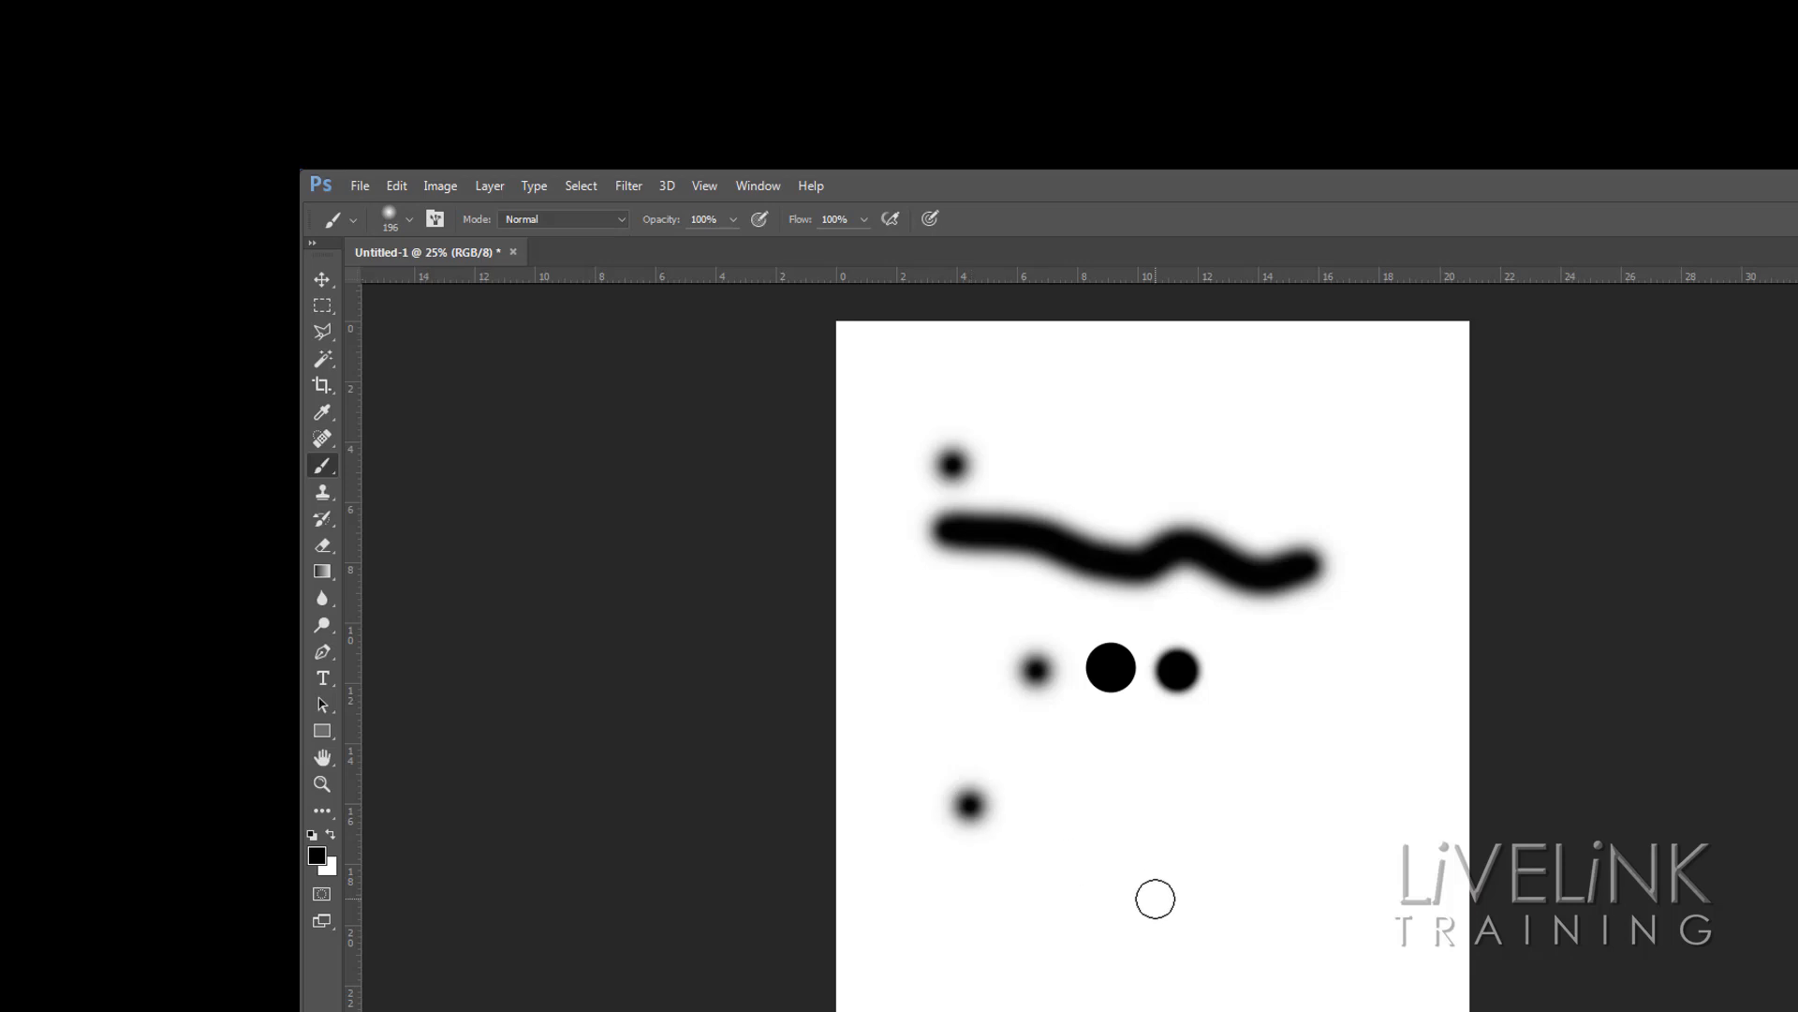
# Choose the hard round brush preset and paint a hard dot next to it
pyautogui.click(409, 221)
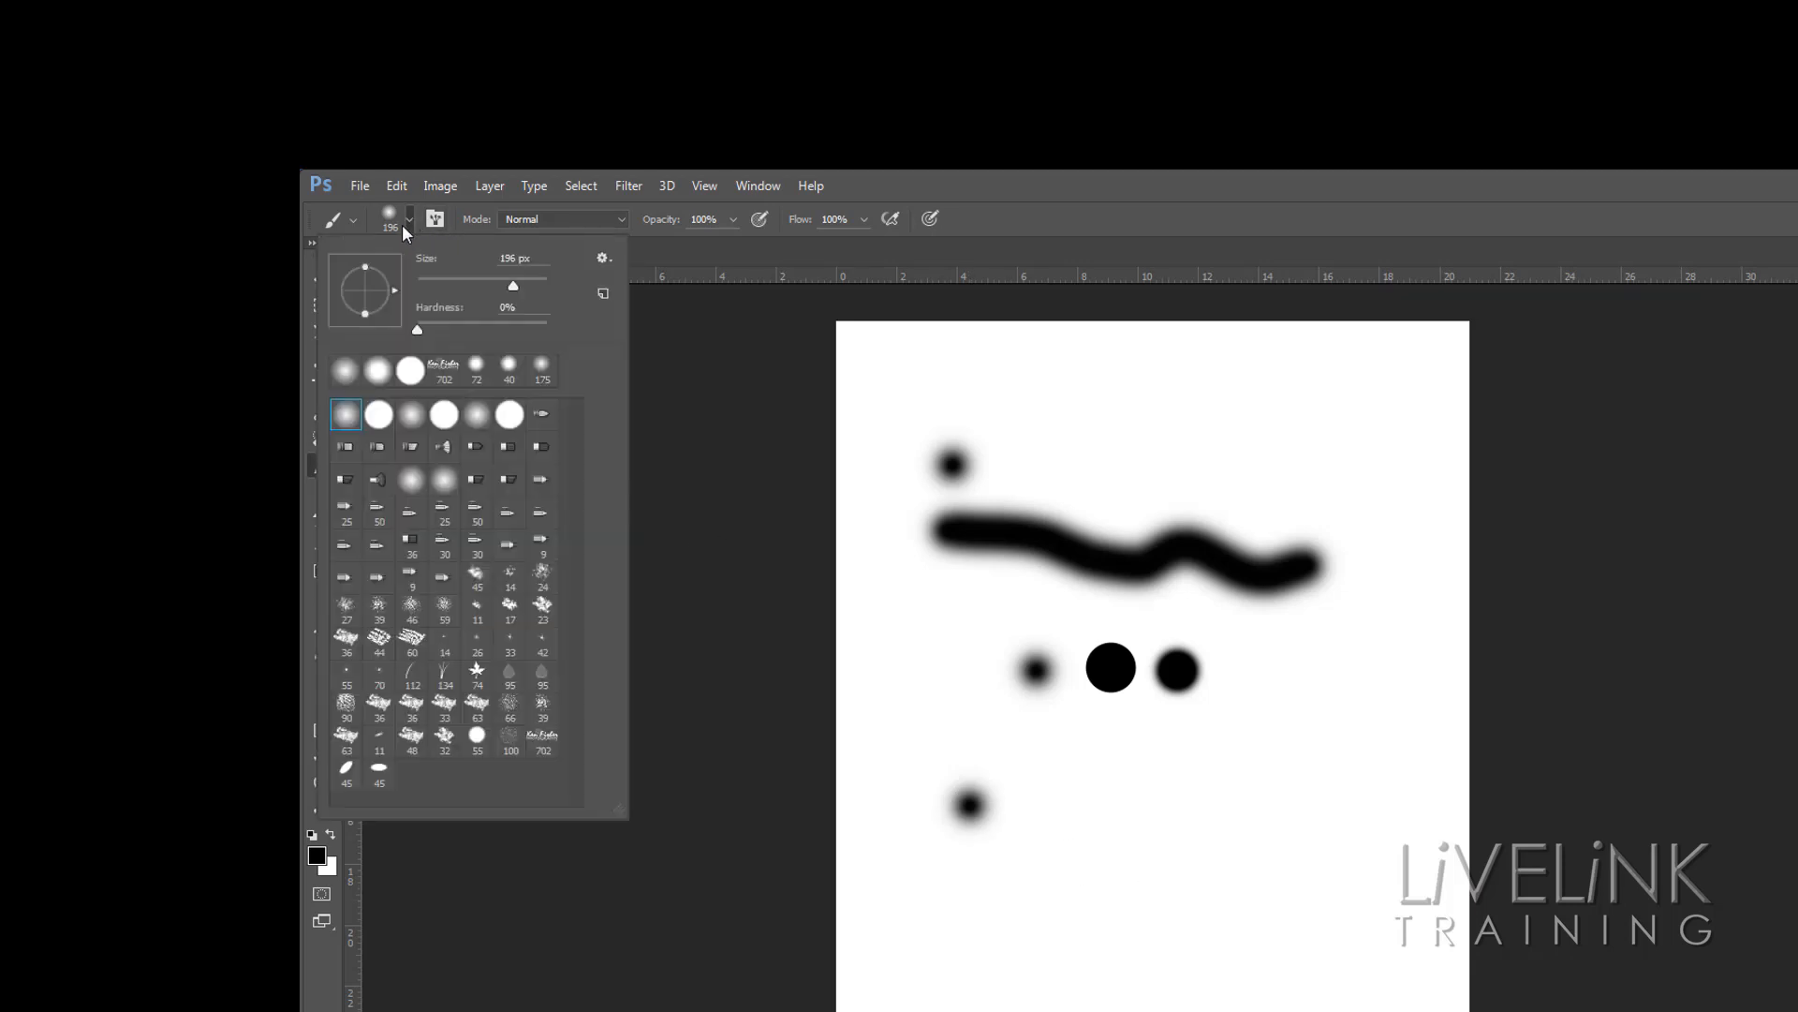
pyautogui.click(411, 370)
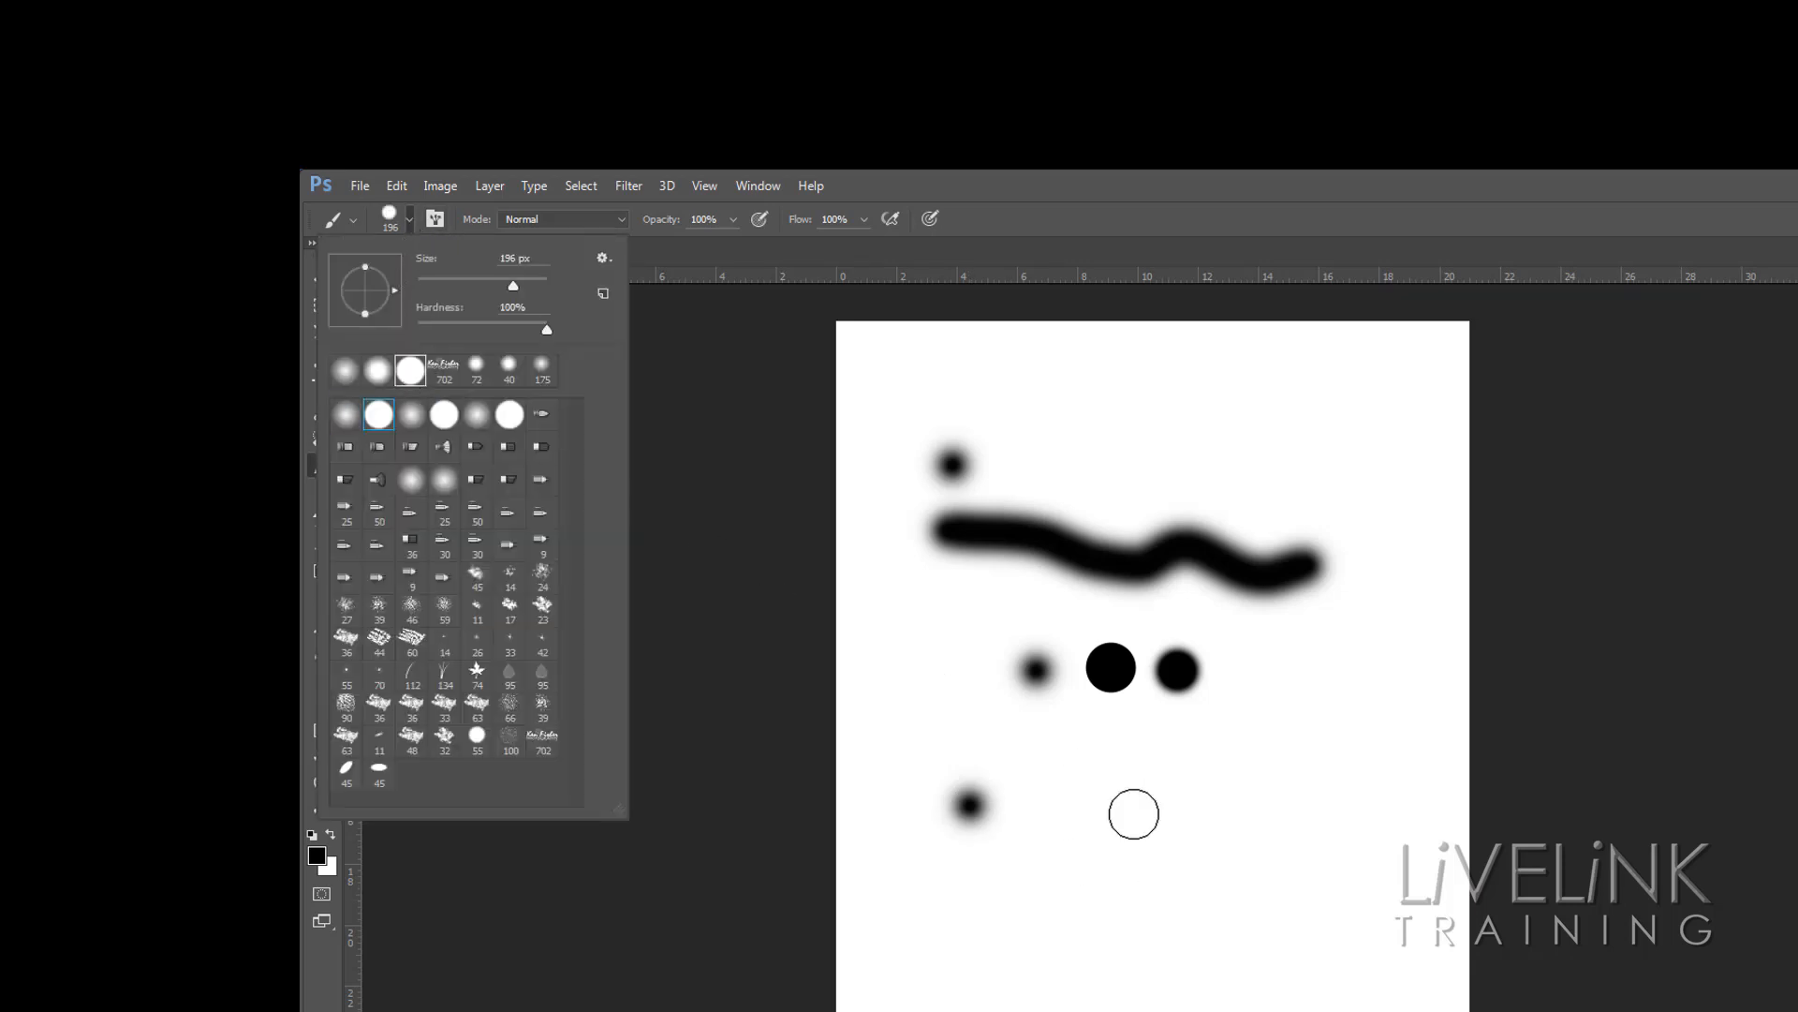
pyautogui.click(1105, 799)
pyautogui.click(1104, 799)
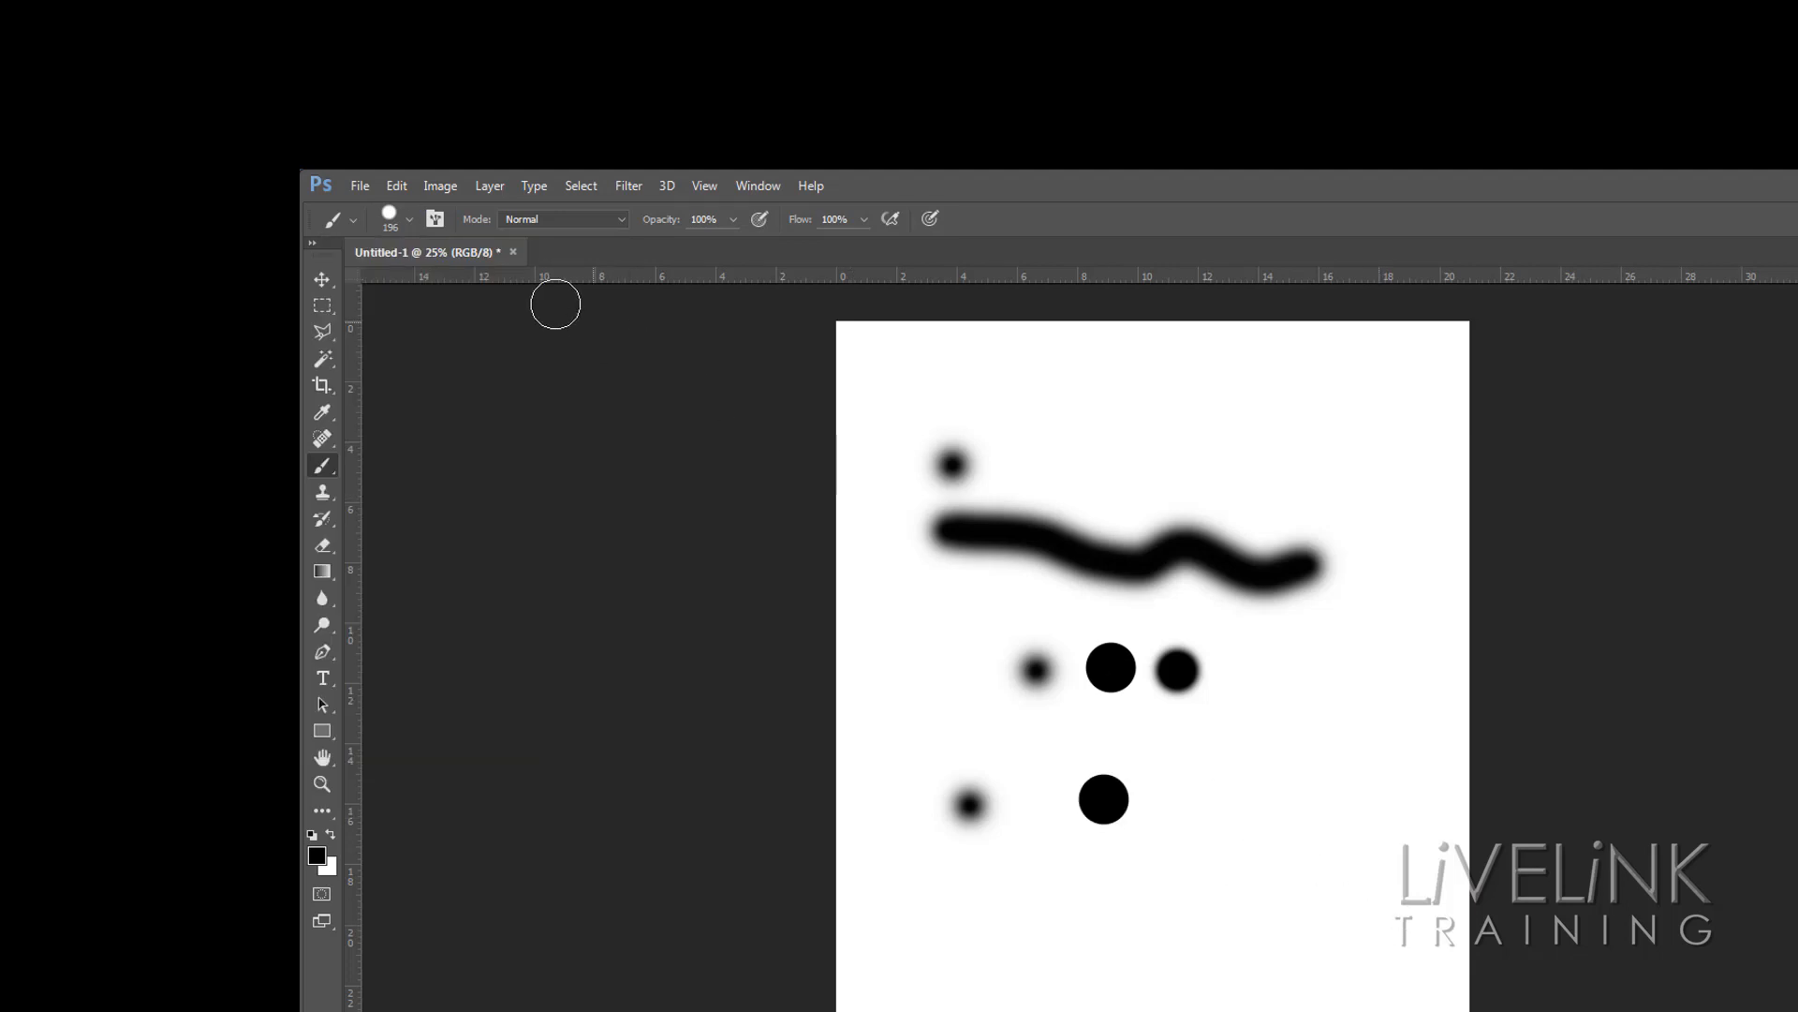
# Paint another hard round dot at the right of the lower row
pyautogui.click(409, 221)
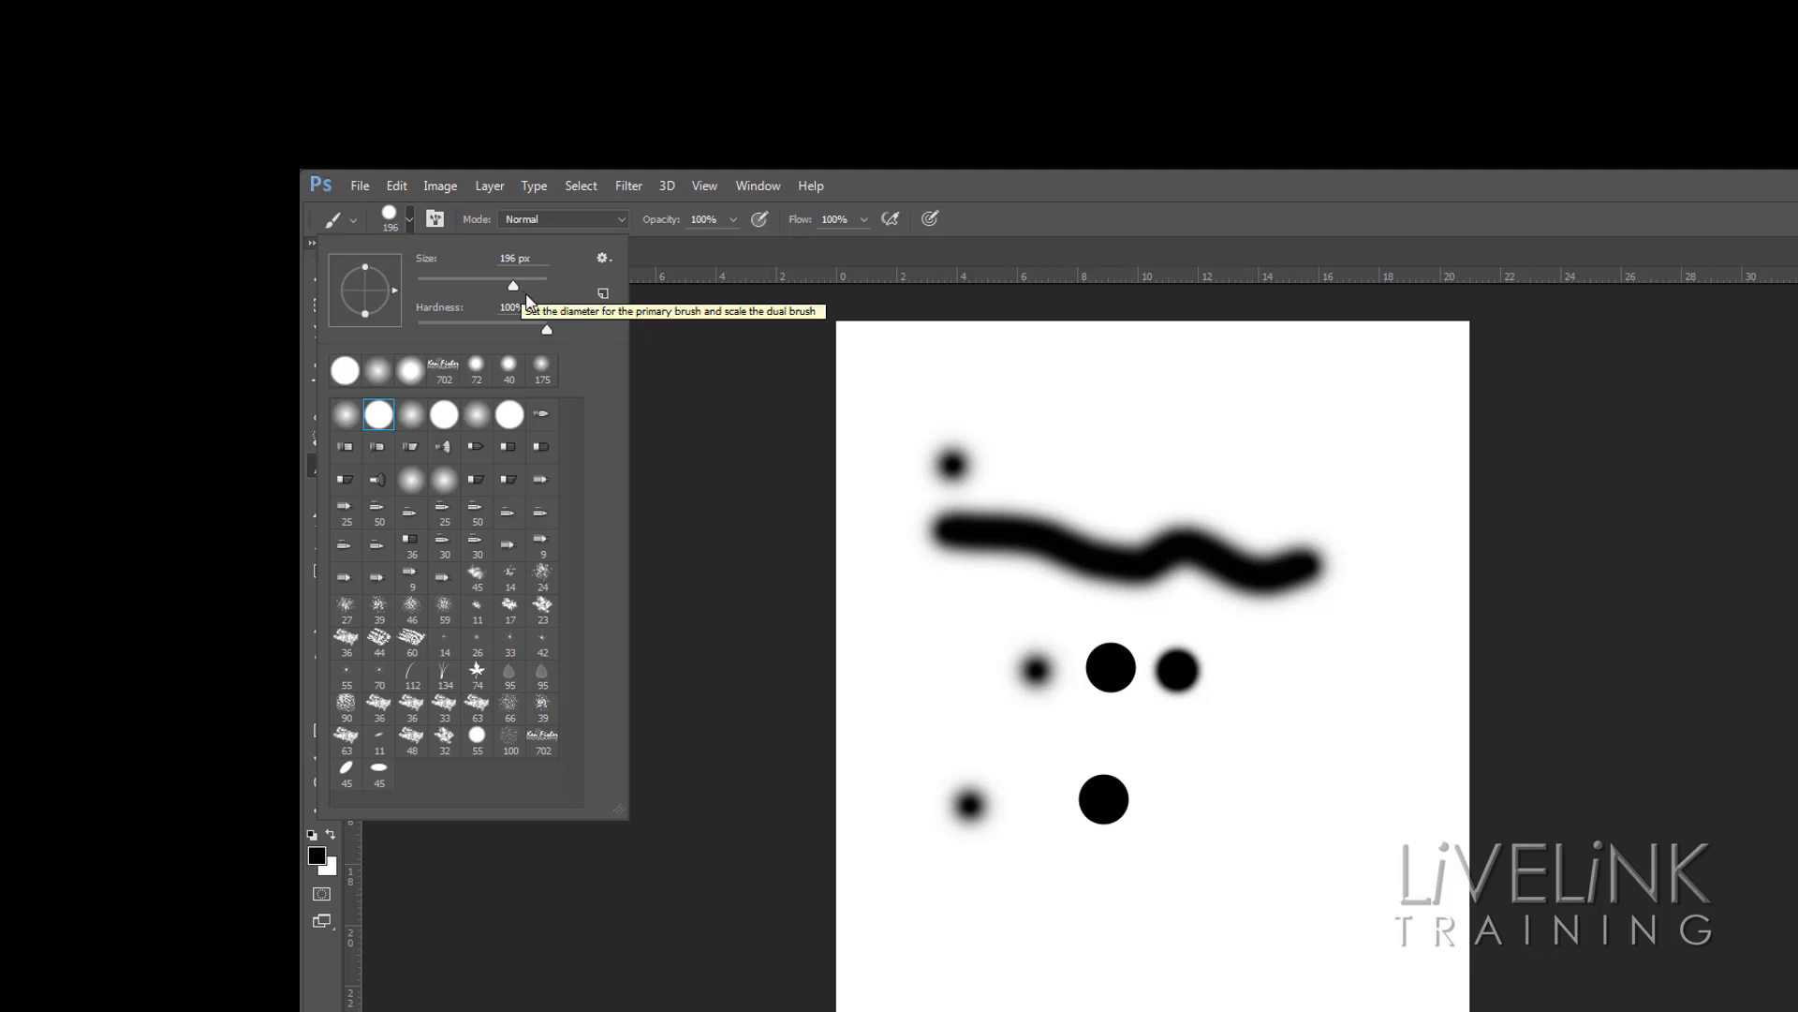
pyautogui.click(1232, 802)
pyautogui.click(1232, 802)
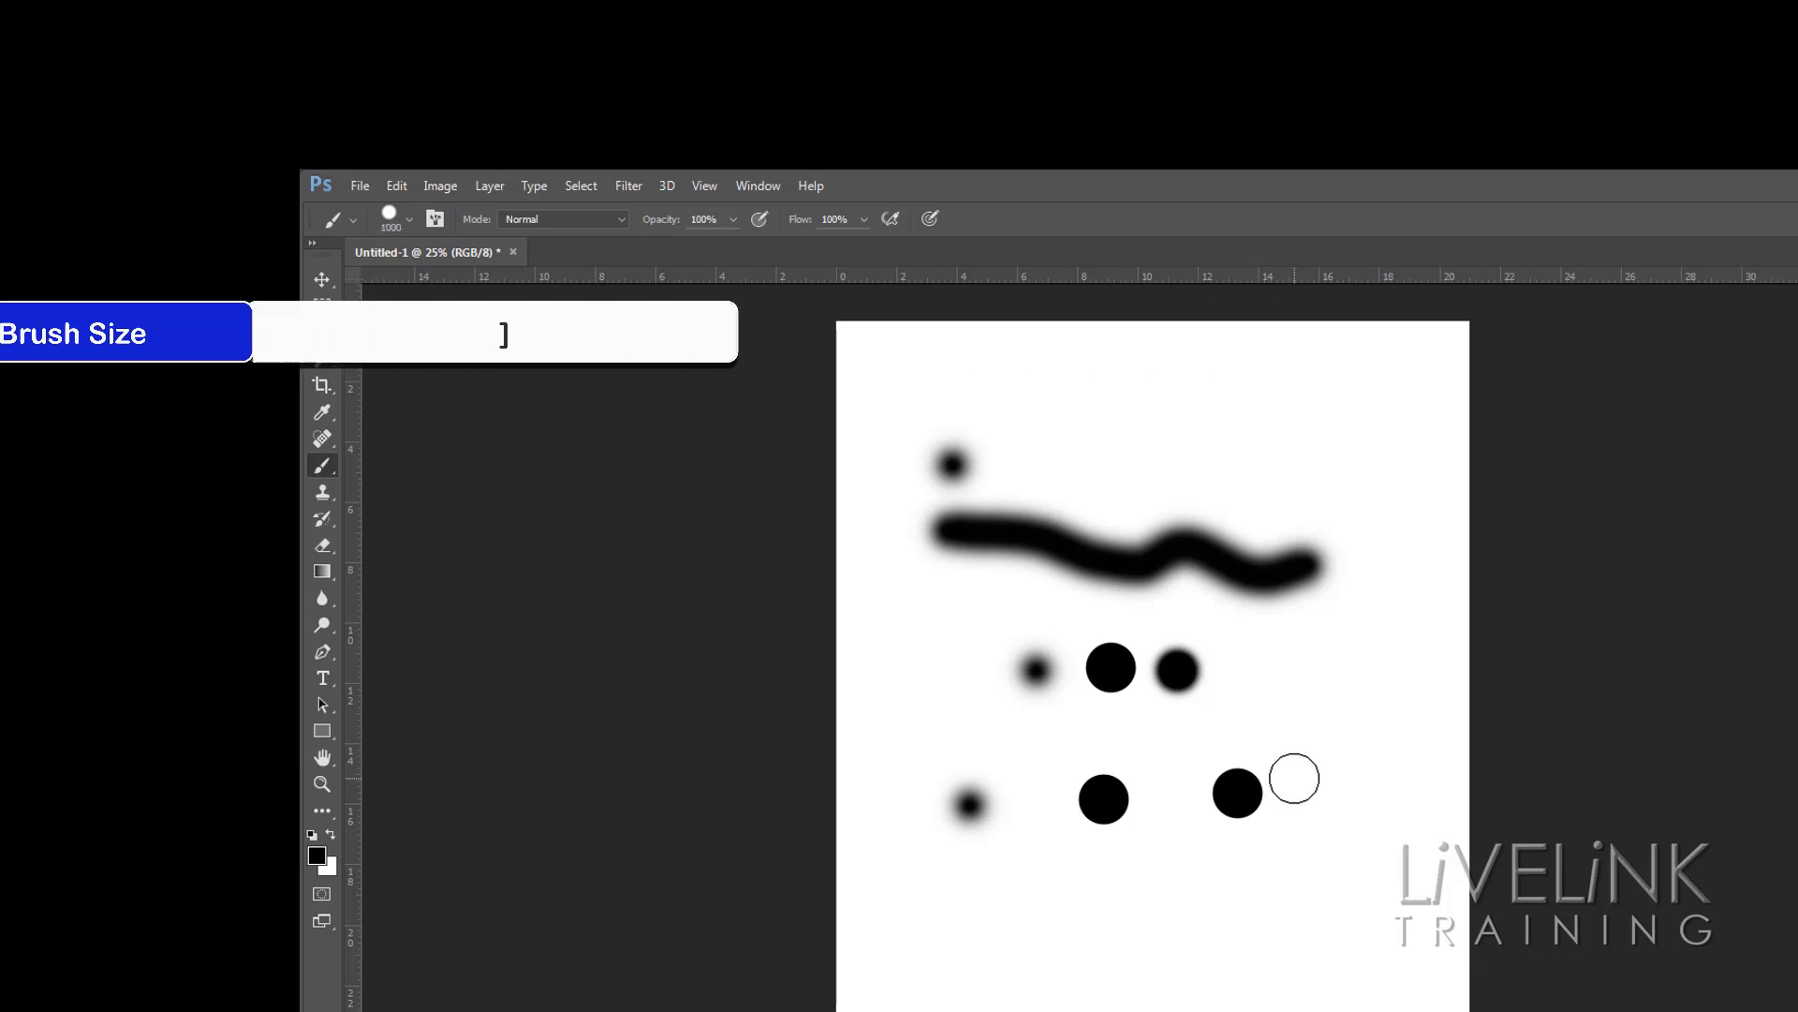
# Decrease the brush size step by step to 250 px
pyautogui.press('[')
pyautogui.press('[')
pyautogui.press('[')
pyautogui.press('[')
pyautogui.press('[')
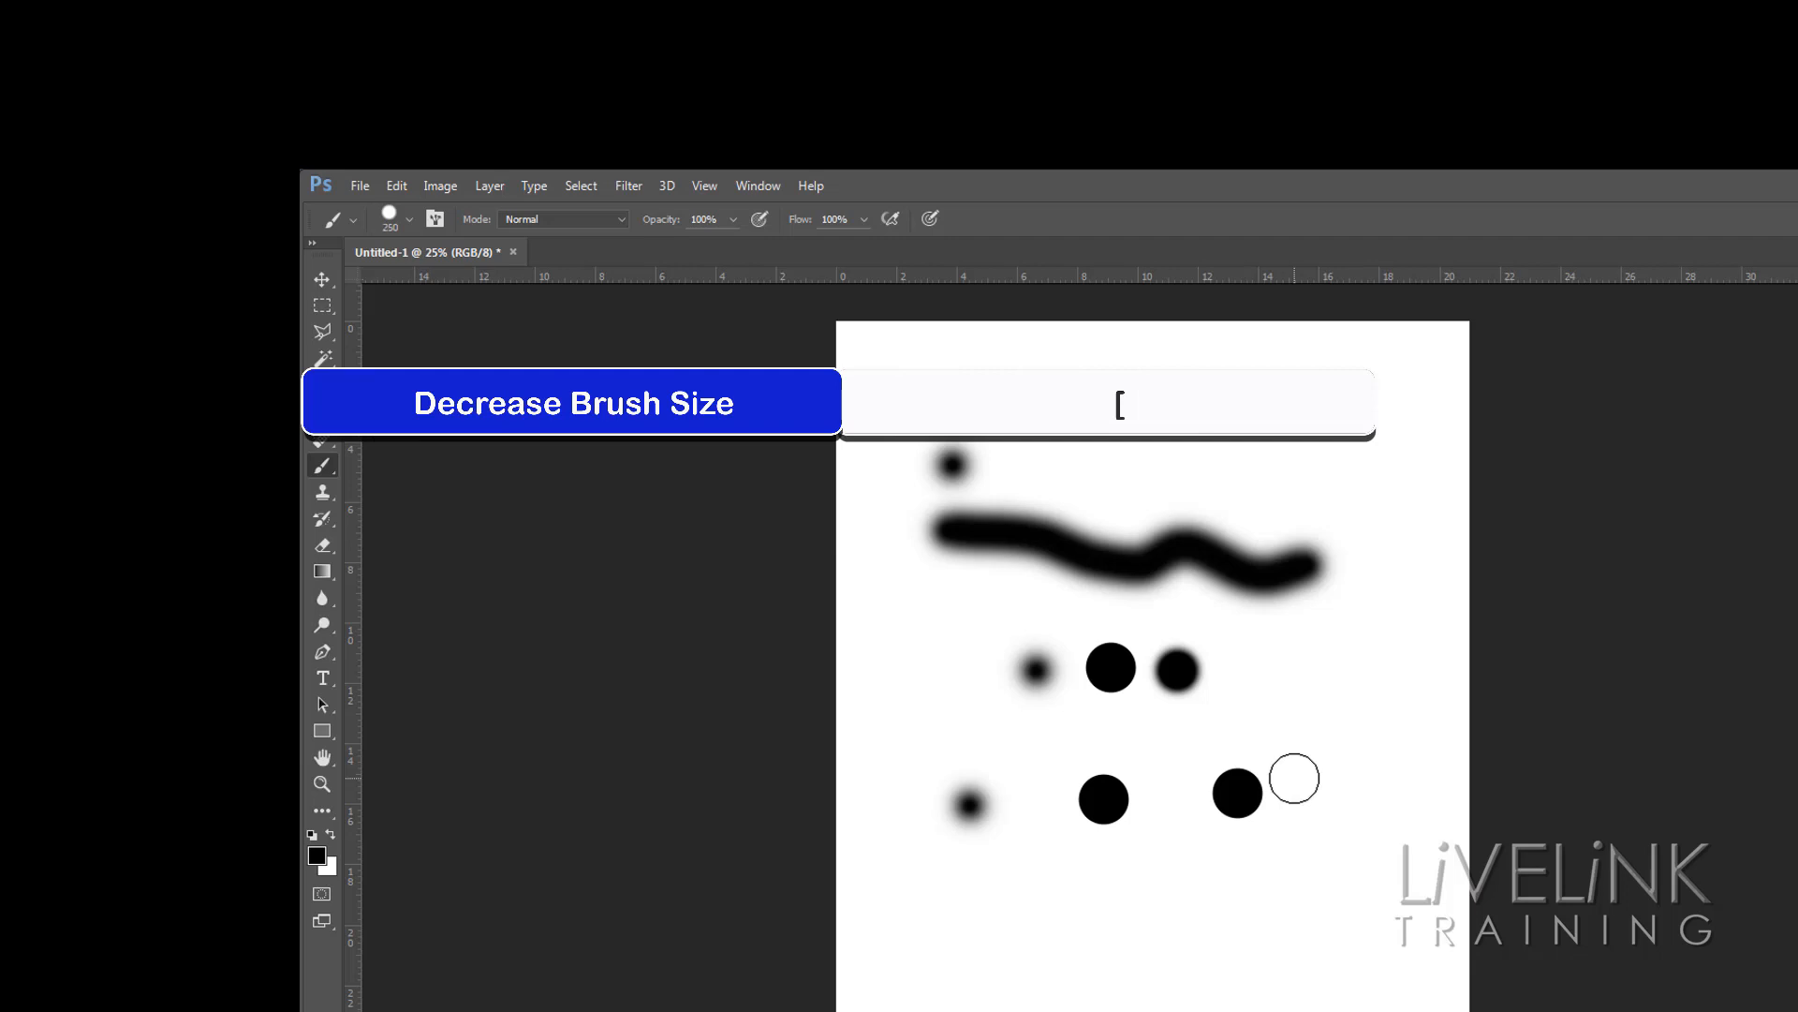
pyautogui.press('[')
pyautogui.press('[')
# Pick a bristle brush preset and paint crosshatched strokes near the top of the page
pyautogui.click(409, 219)
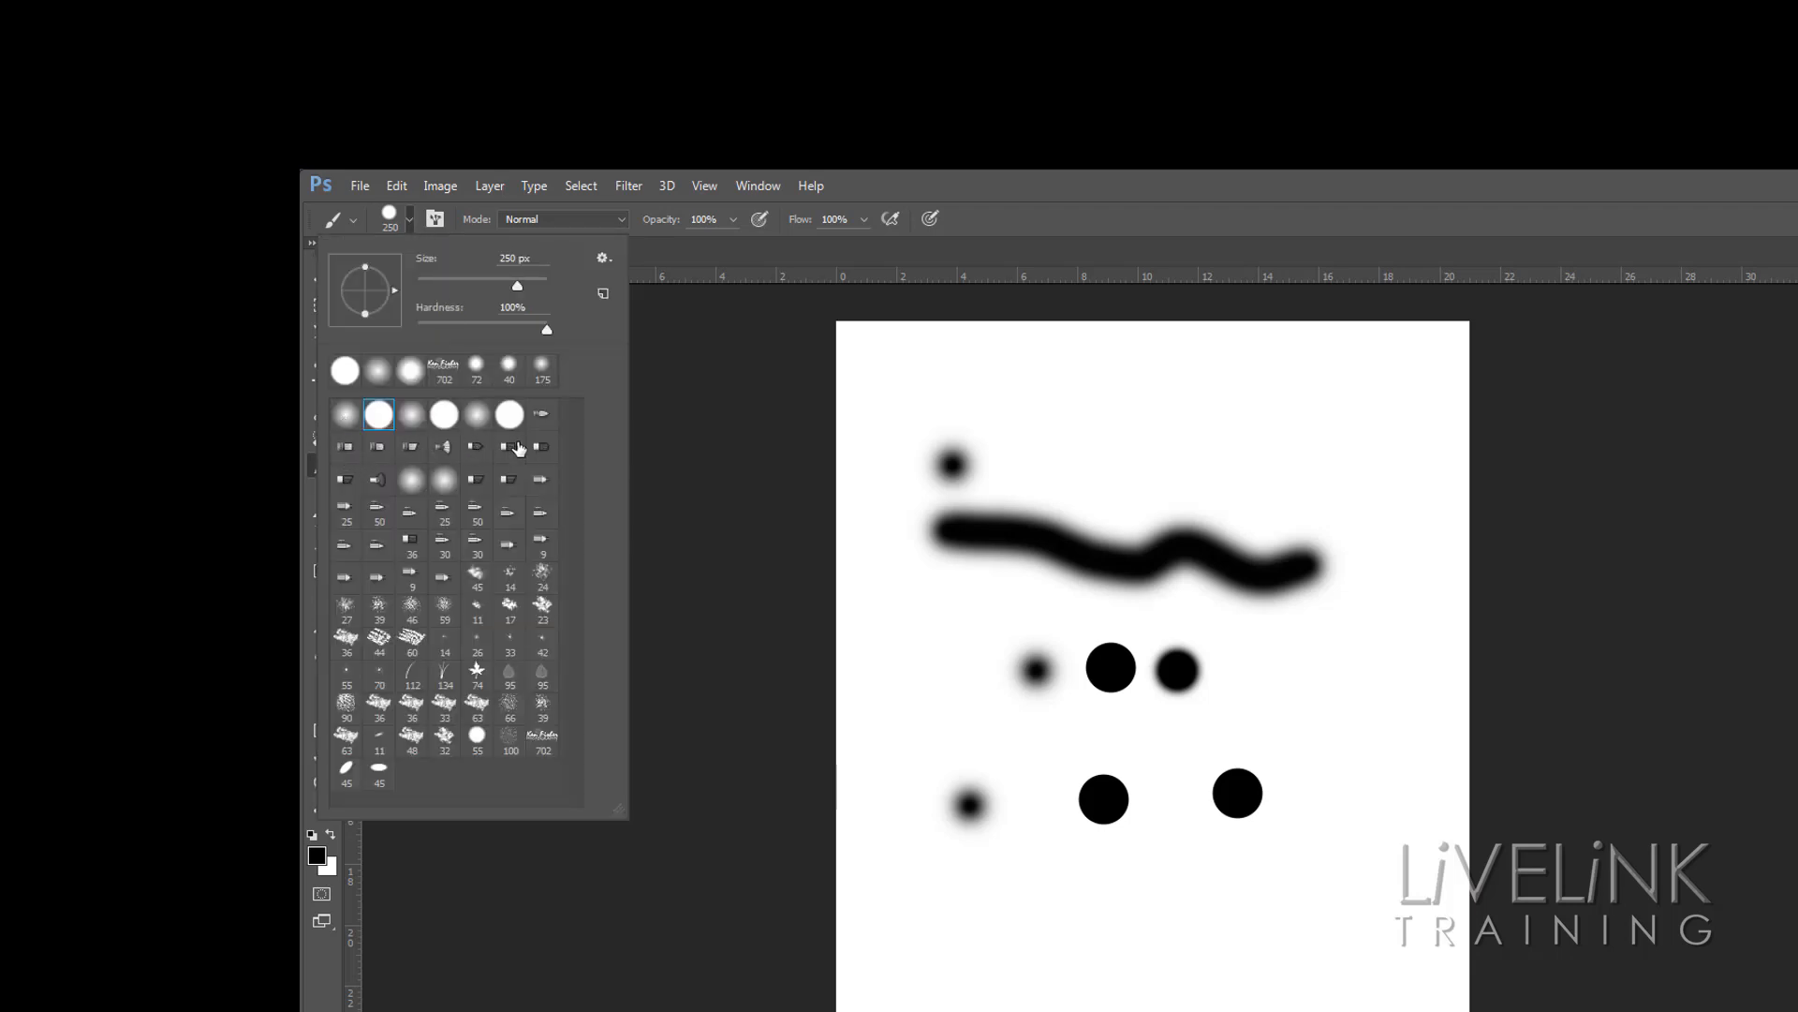
pyautogui.click(444, 447)
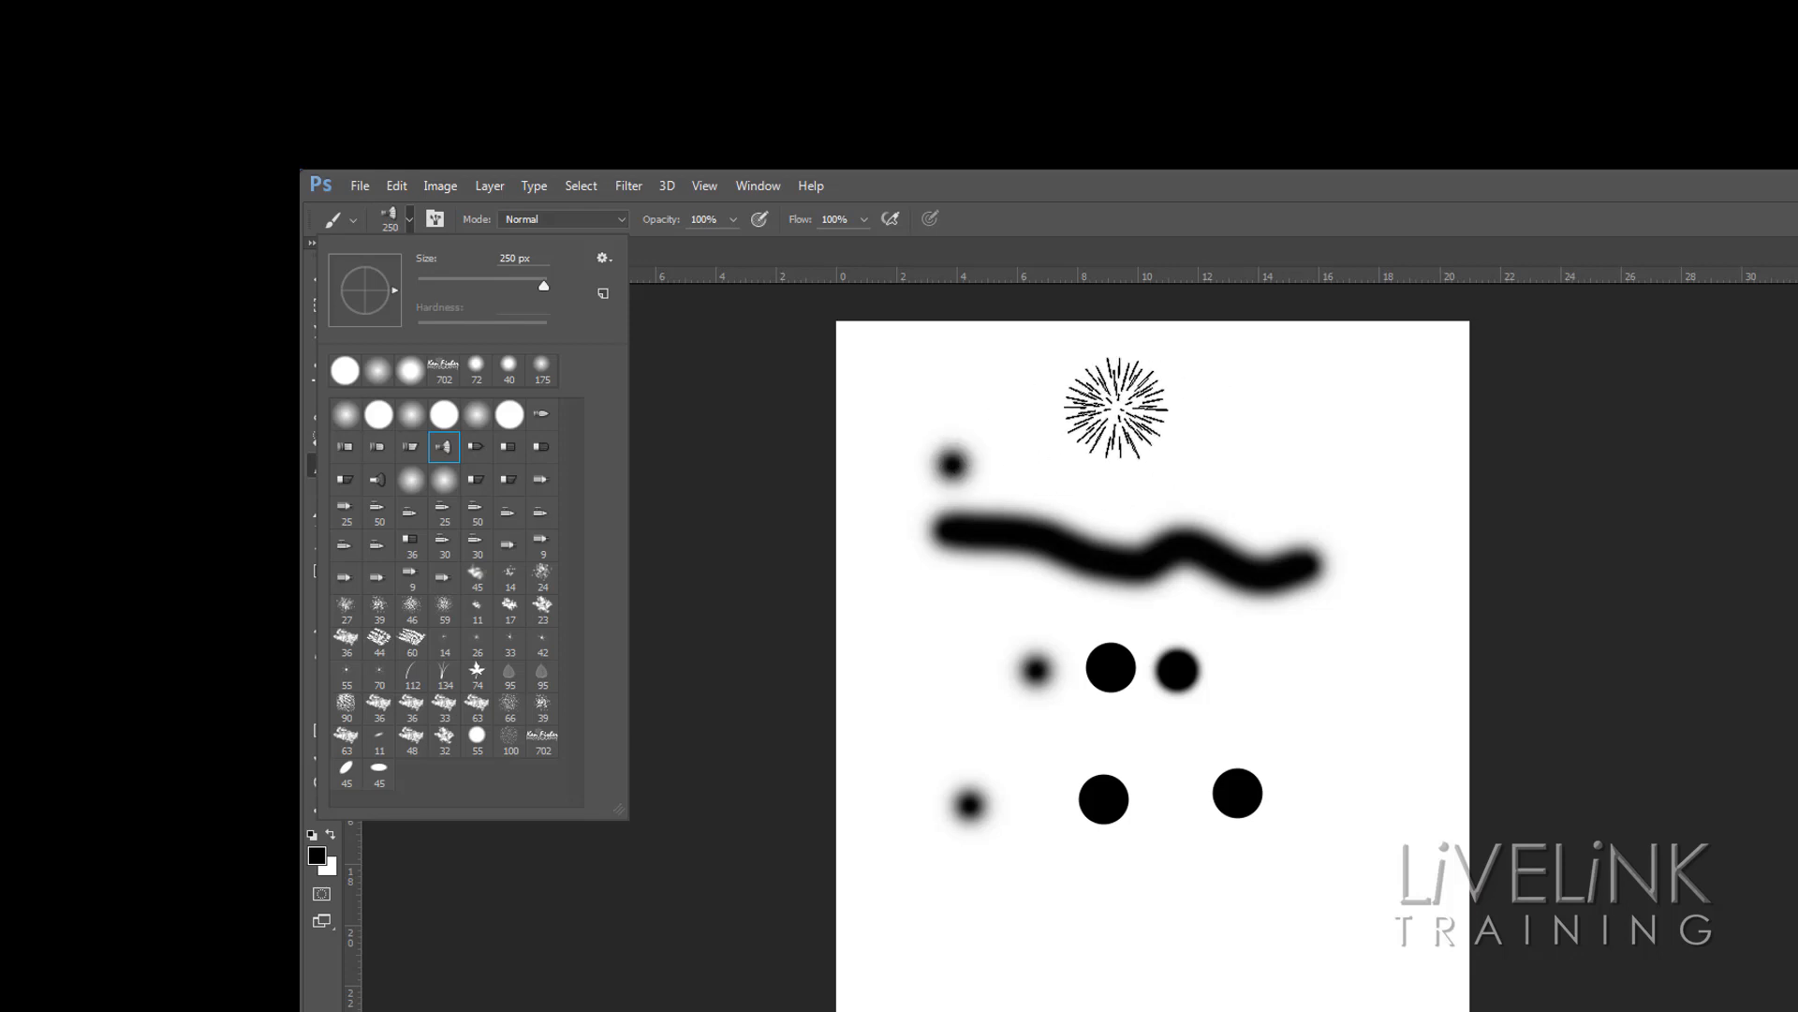
pyautogui.moveTo(1082, 402)
pyautogui.mouseDown()
pyautogui.moveTo(1296, 502)
pyautogui.moveTo(1273, 413)
pyautogui.moveTo(1193, 474)
pyautogui.mouseUp()
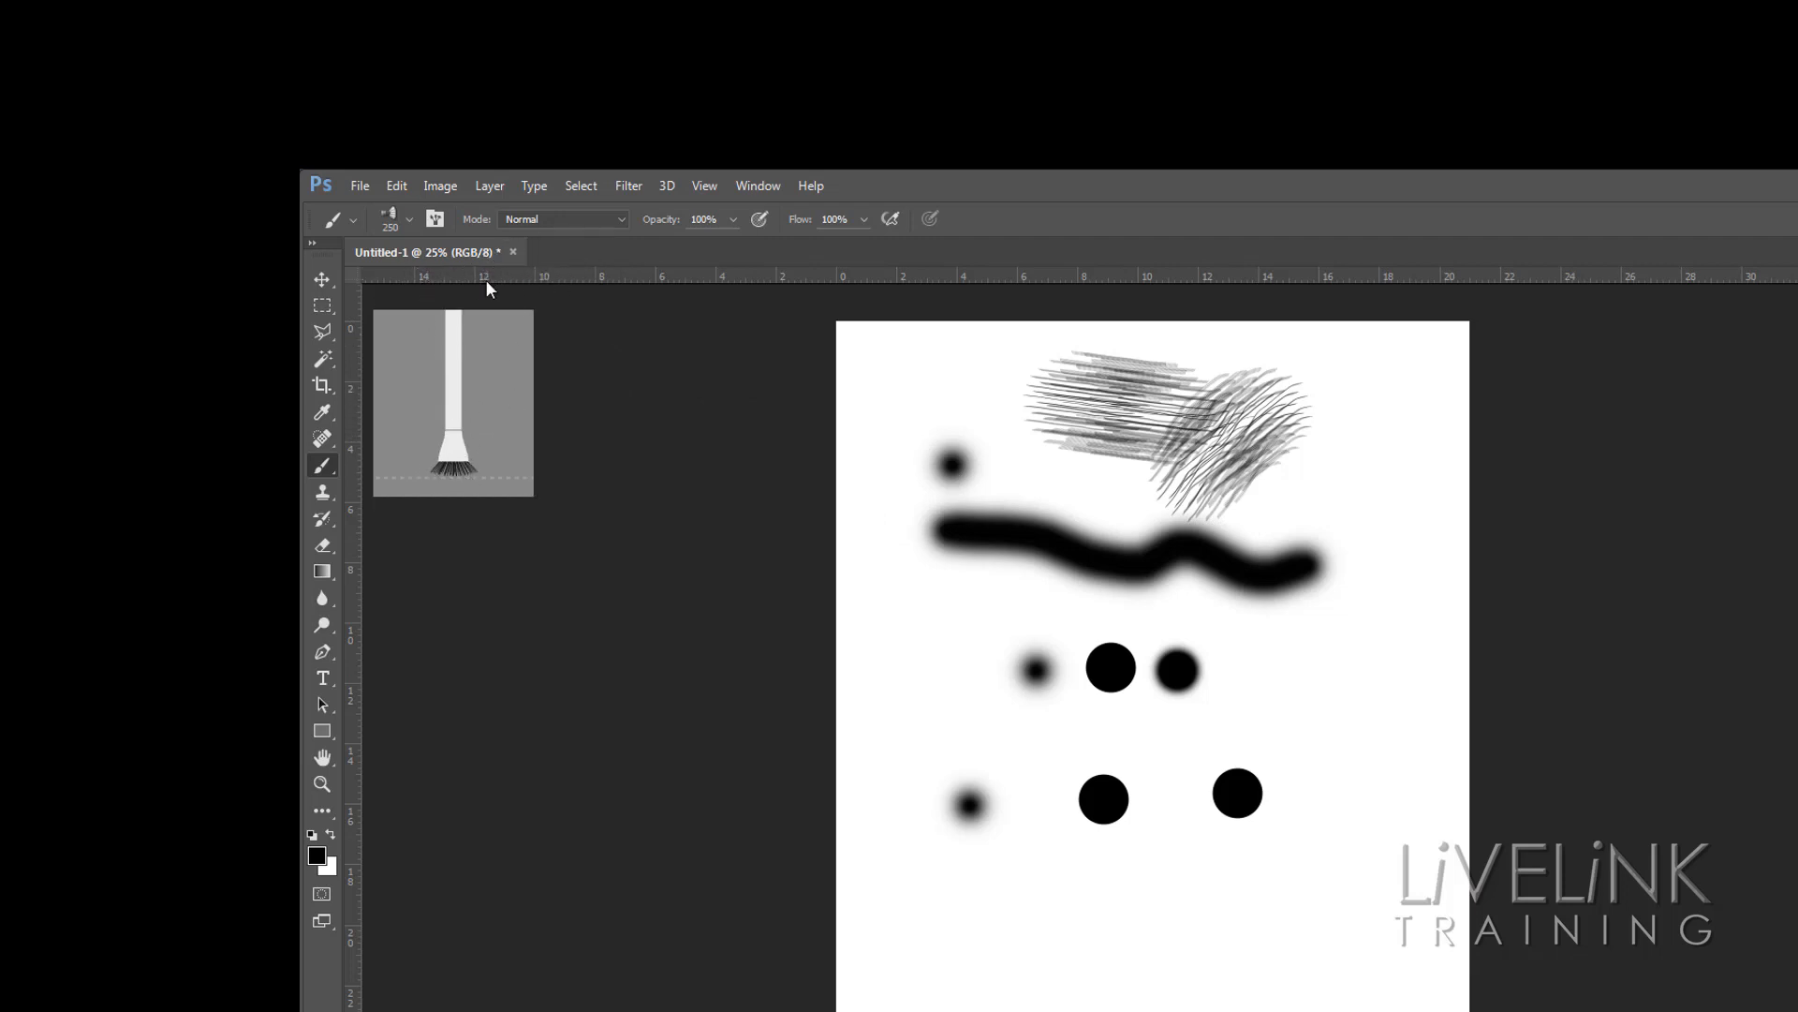
# Select the grass brush preset and paint several rows of grass across the bottom of the page
pyautogui.click(409, 219)
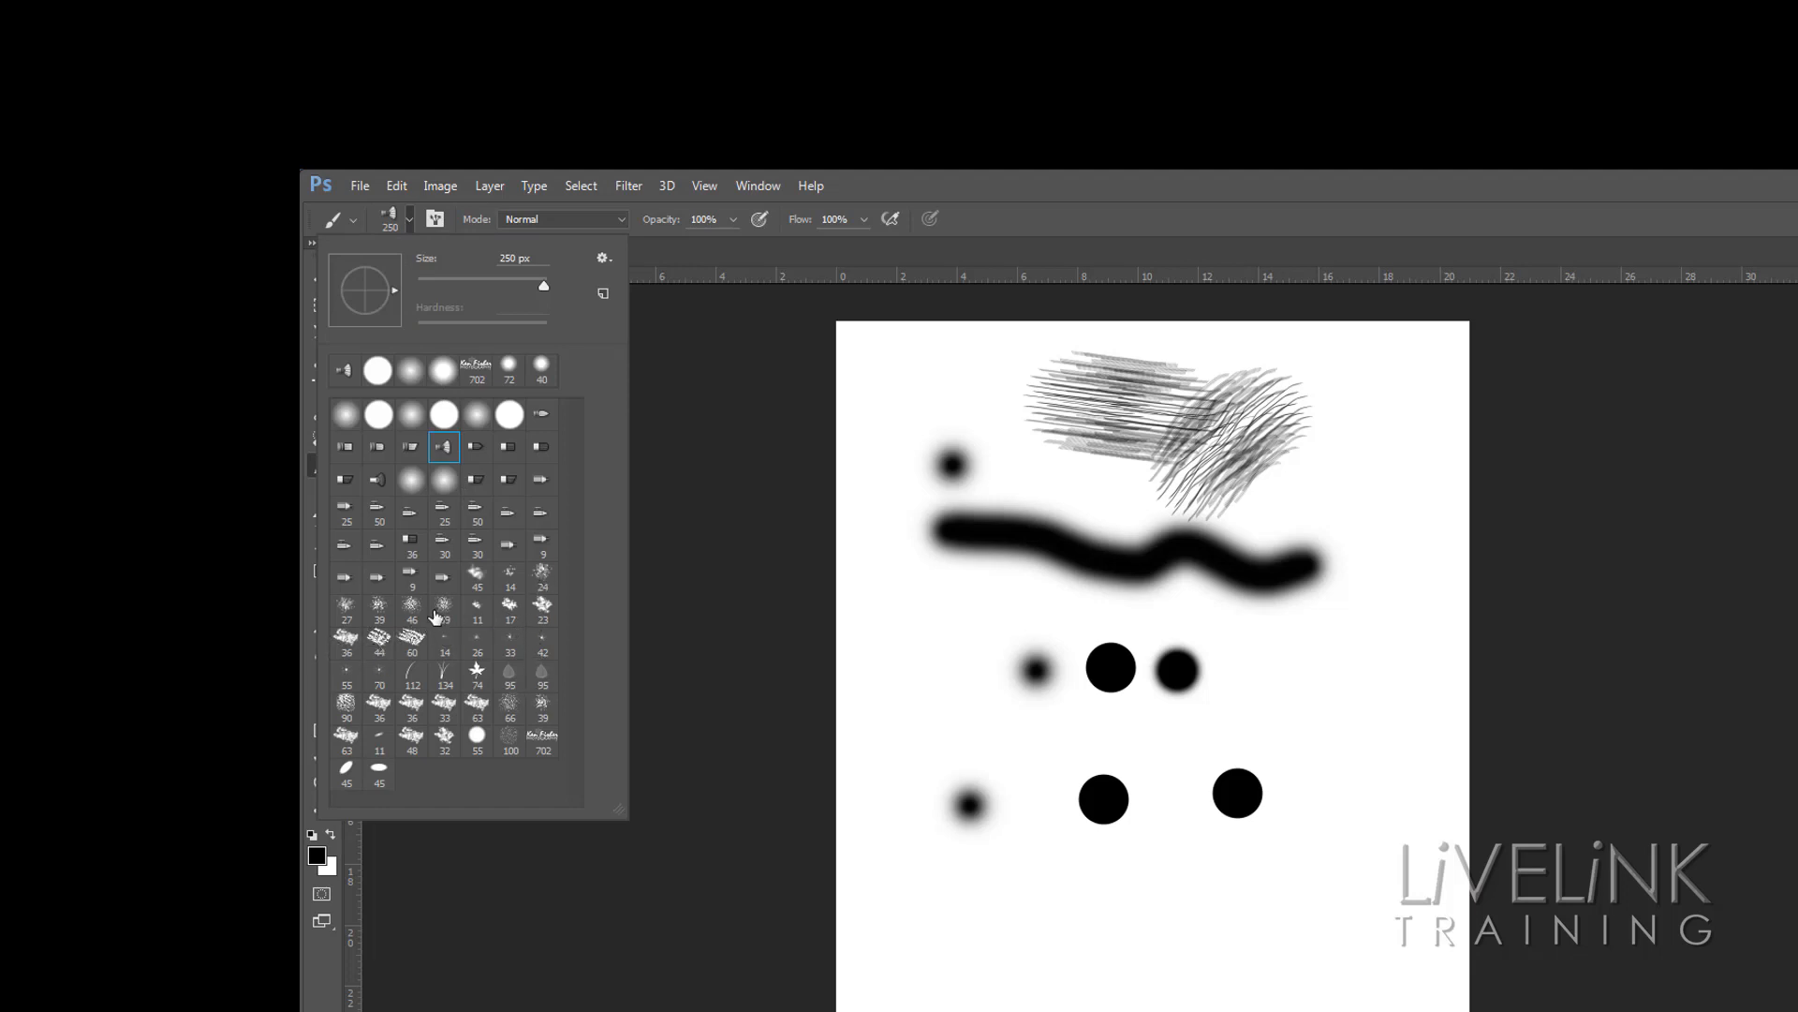
pyautogui.click(443, 674)
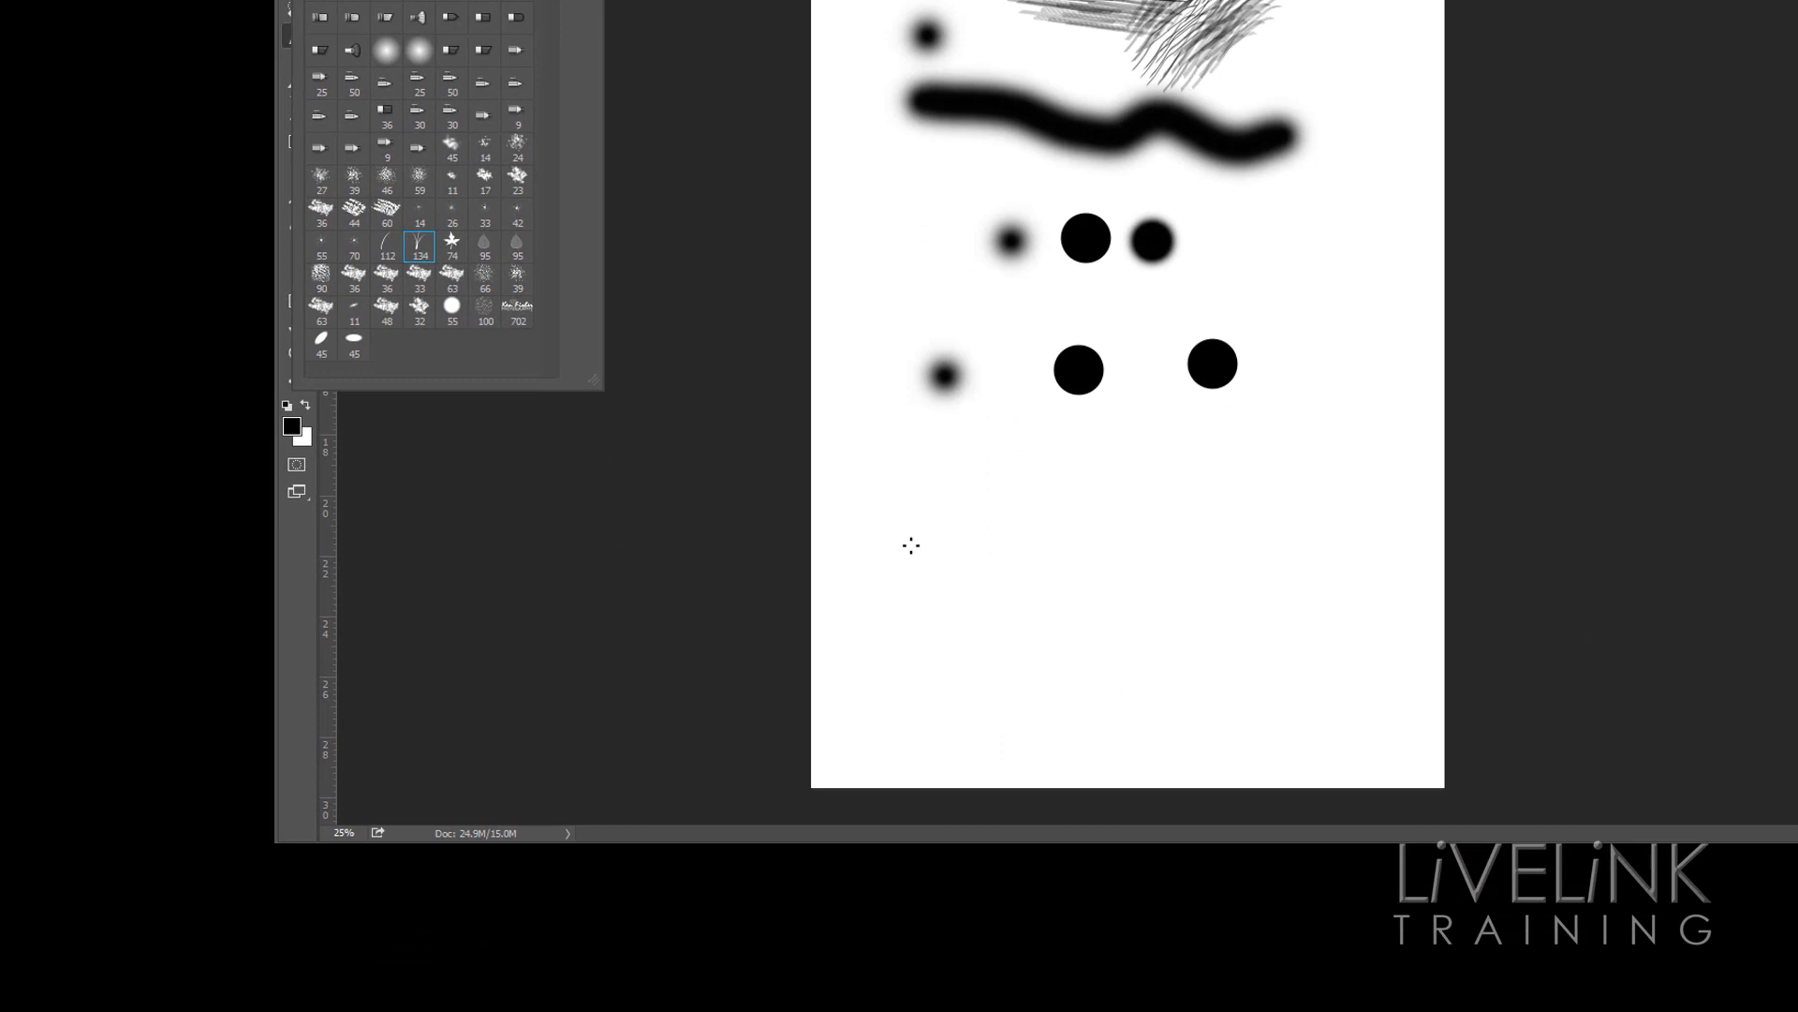
pyautogui.click(911, 580)
pyautogui.moveTo(943, 574)
pyautogui.mouseDown()
pyautogui.moveTo(1239, 596)
pyautogui.moveTo(971, 617)
pyautogui.moveTo(848, 611)
pyautogui.mouseUp()
pyautogui.moveTo(1087, 639)
pyautogui.mouseDown()
pyautogui.moveTo(984, 646)
pyautogui.moveTo(1277, 694)
pyautogui.moveTo(993, 679)
pyautogui.moveTo(937, 727)
pyautogui.moveTo(1237, 744)
pyautogui.moveTo(1148, 726)
pyautogui.mouseUp()
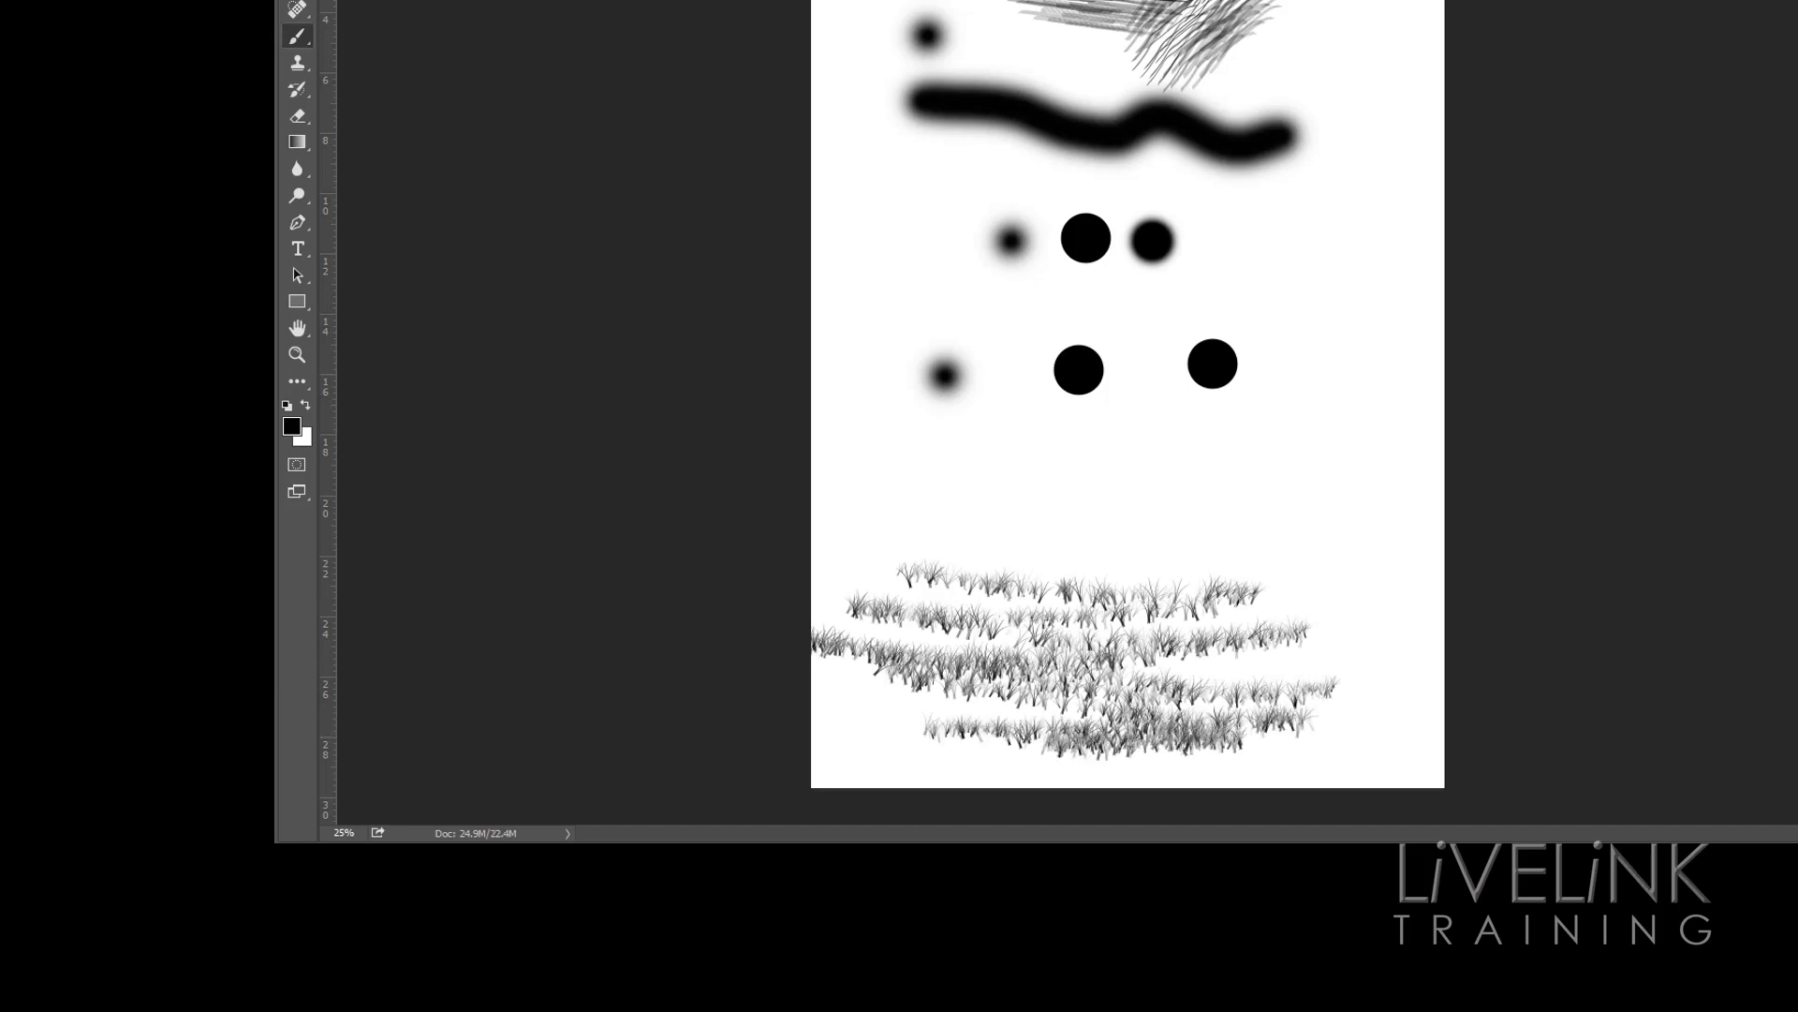
# Select the Ken Fisher Photography logo brush and stamp it above the grass
pyautogui.click(332, 0)
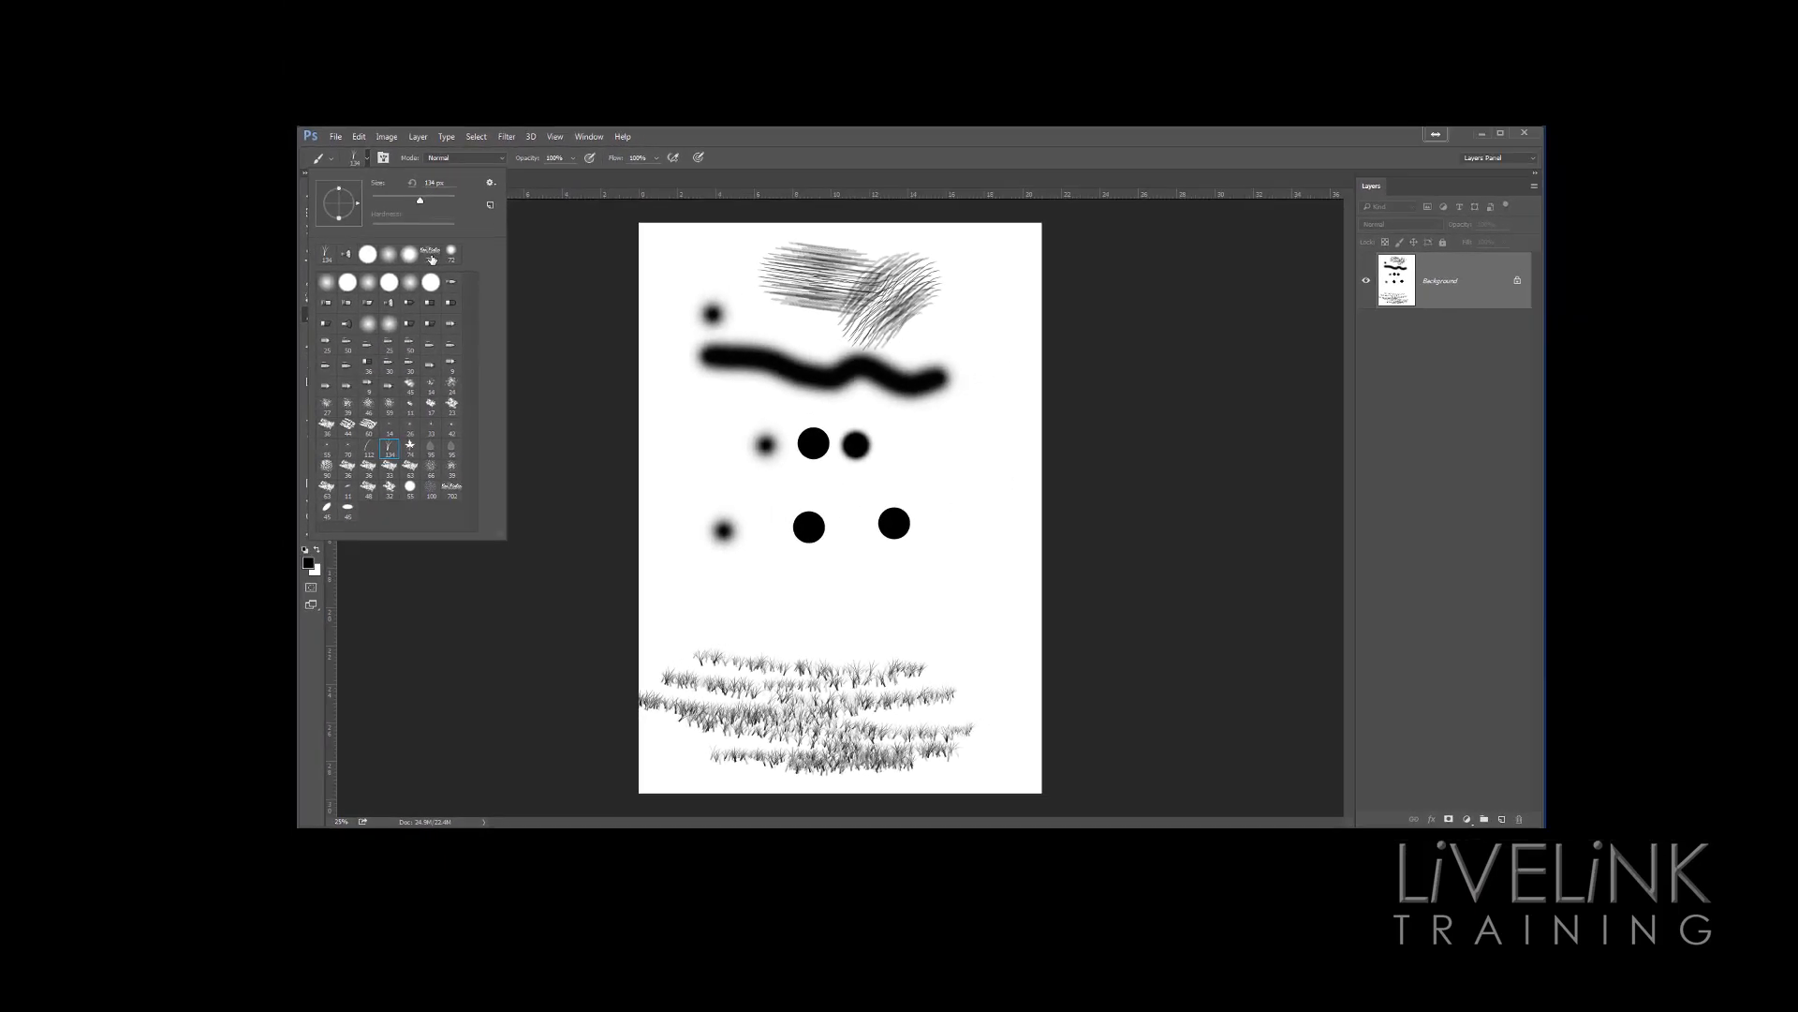
pyautogui.click(426, 293)
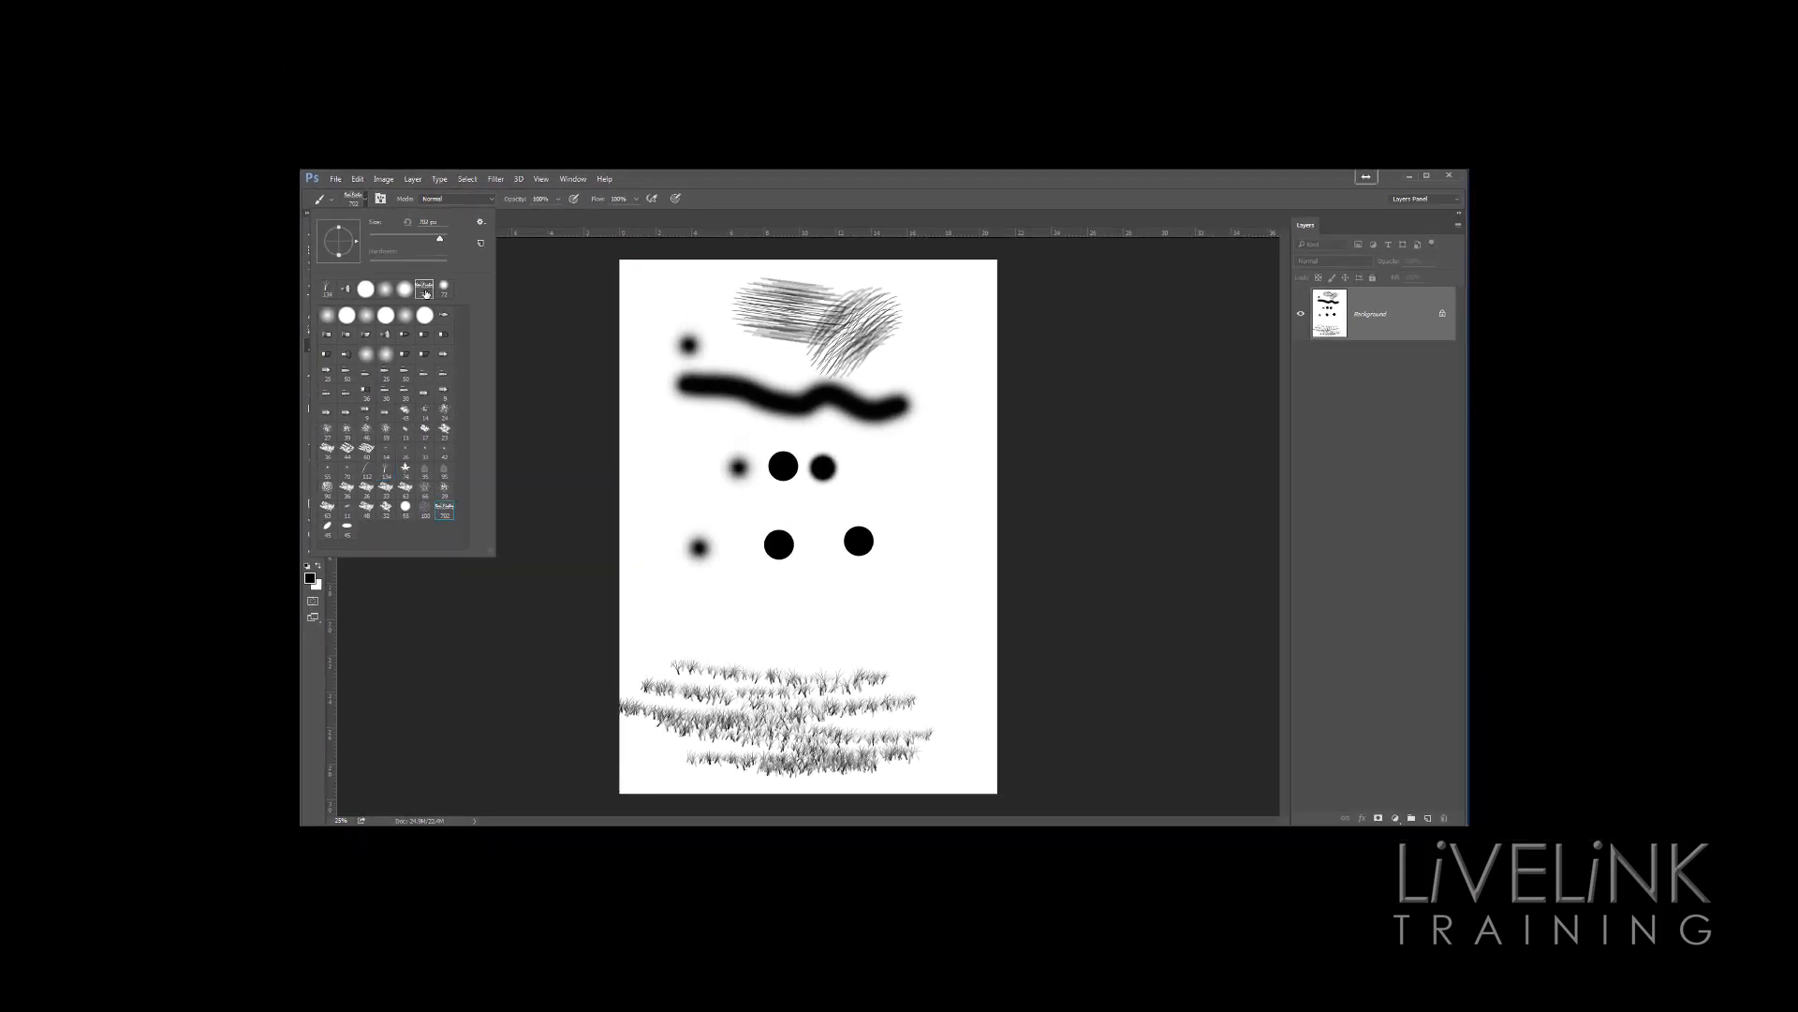
pyautogui.click(910, 617)
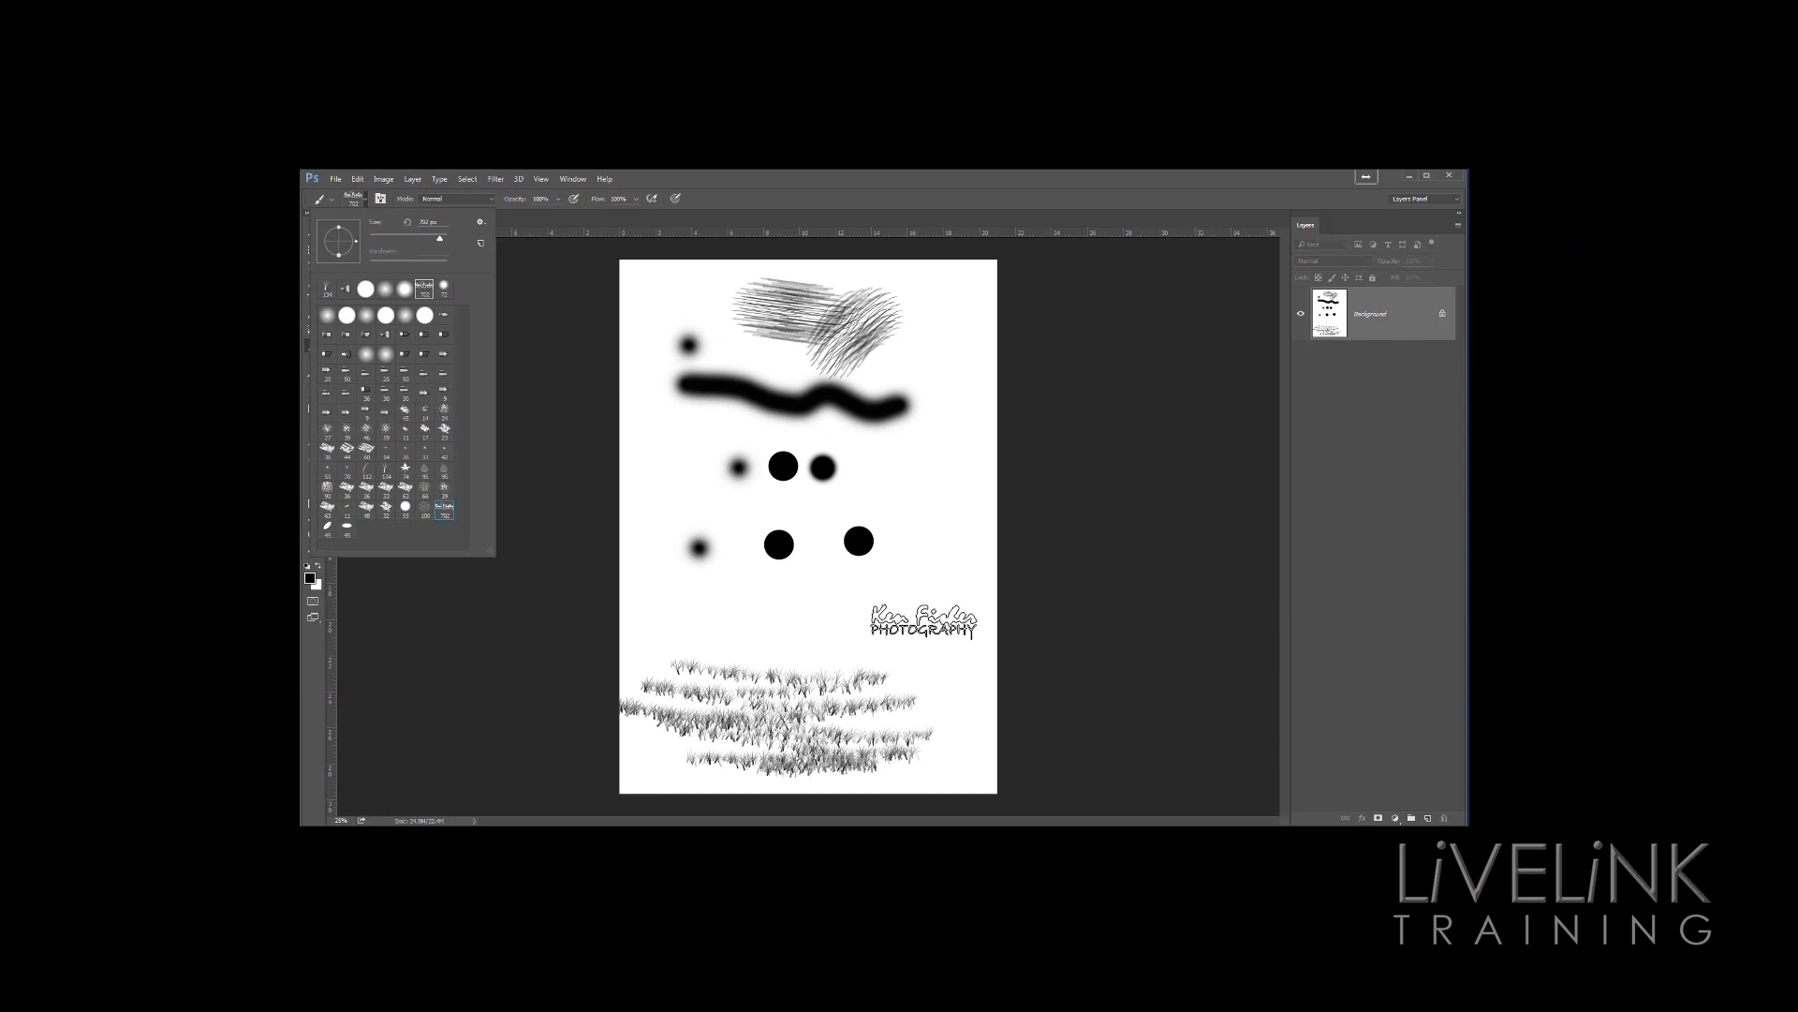
pyautogui.click(906, 614)
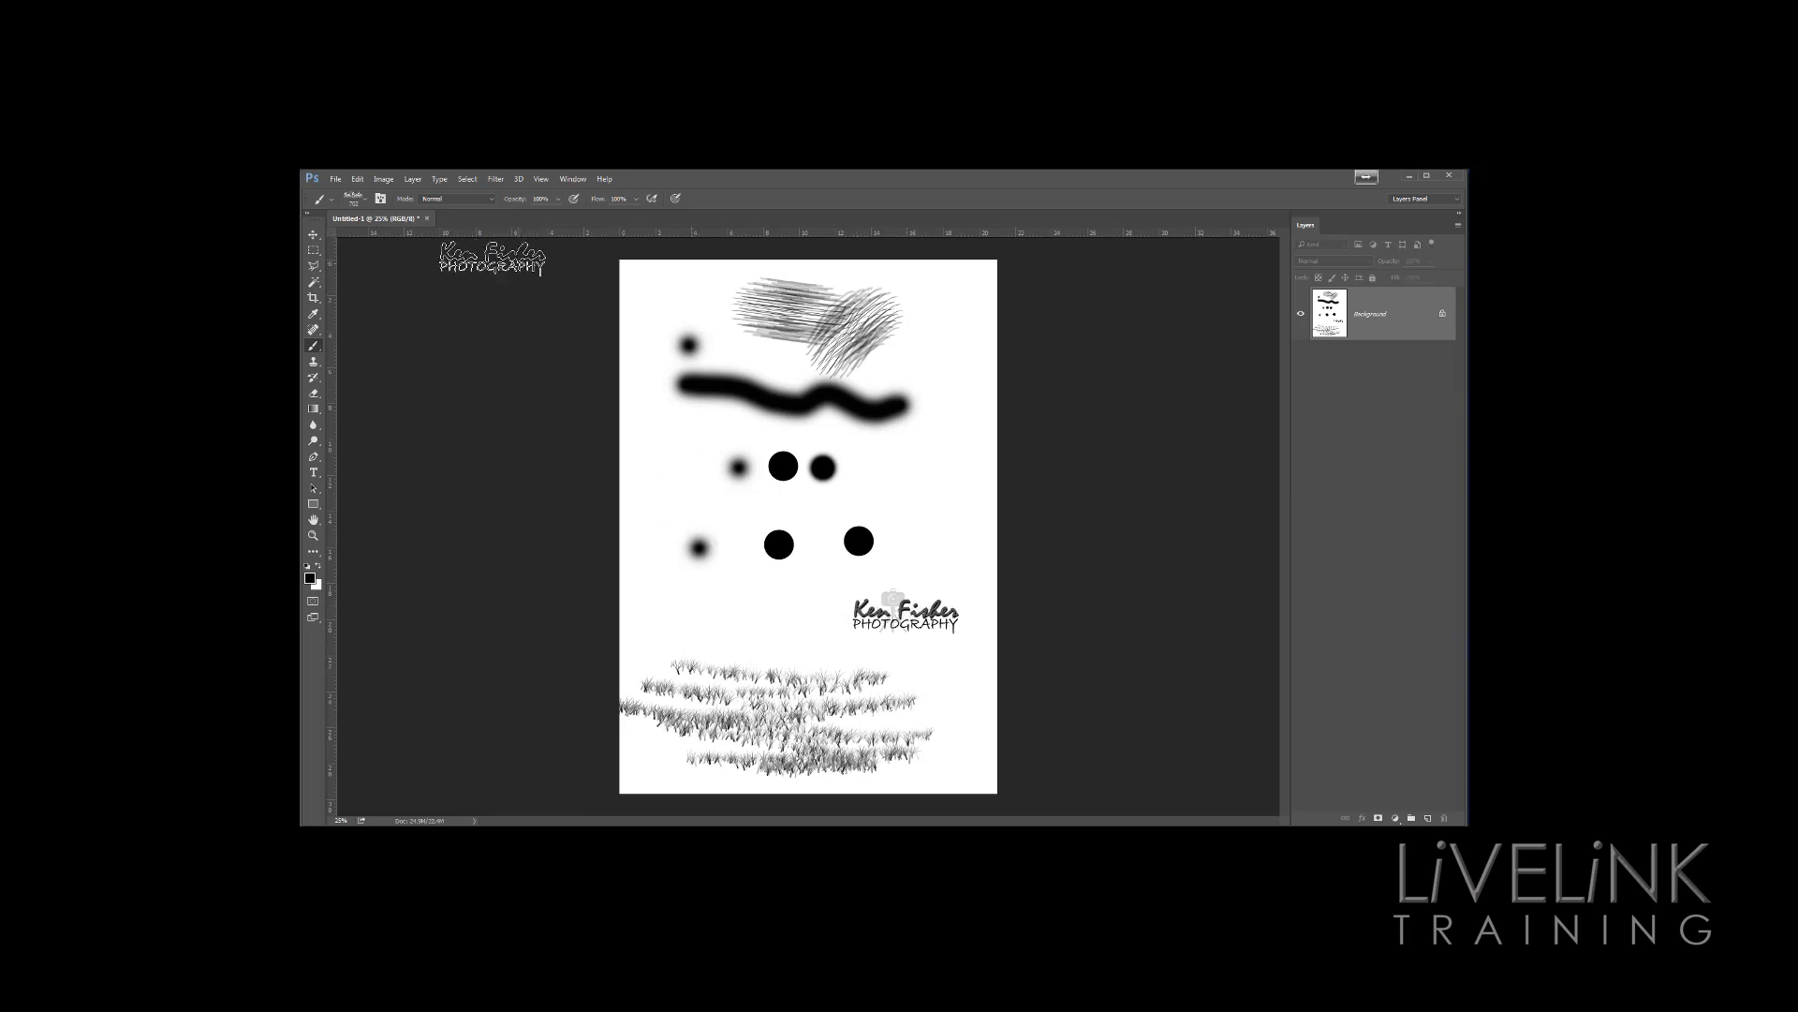
# Select the flat elliptical brush preset and paint several curved strokes around the dots
pyautogui.click(355, 198)
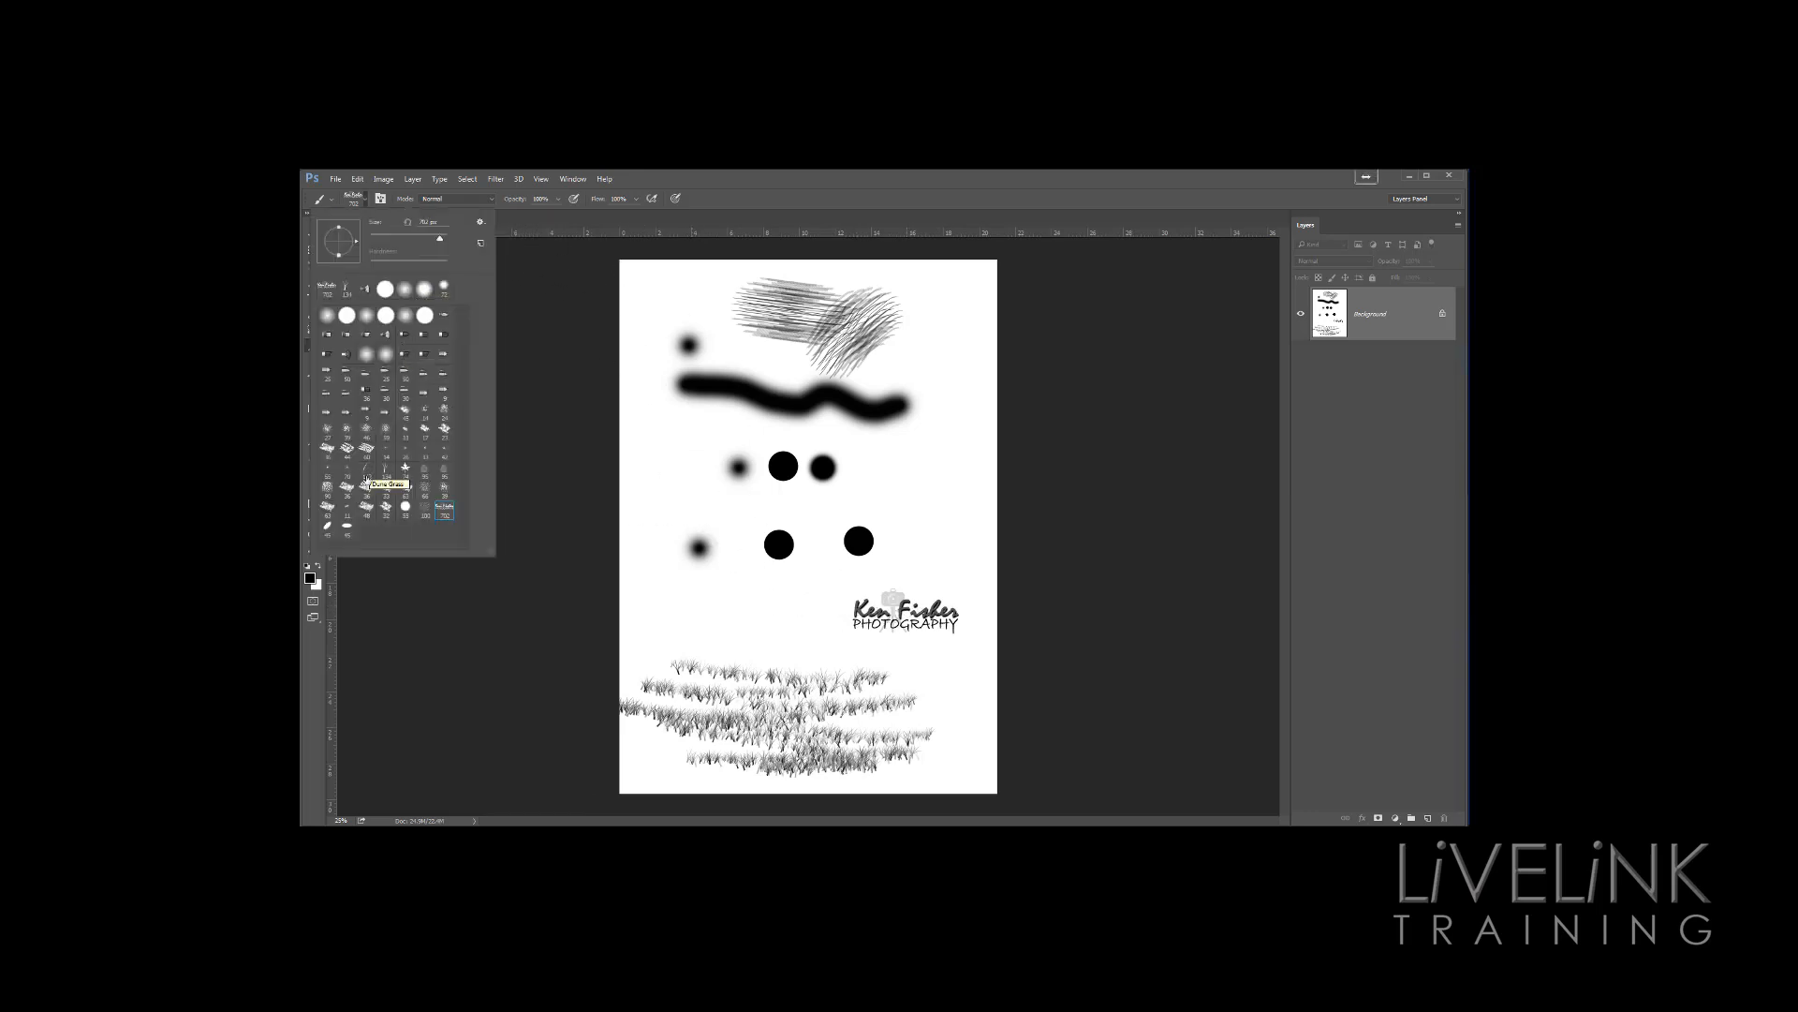
pyautogui.click(346, 531)
pyautogui.click(802, 196)
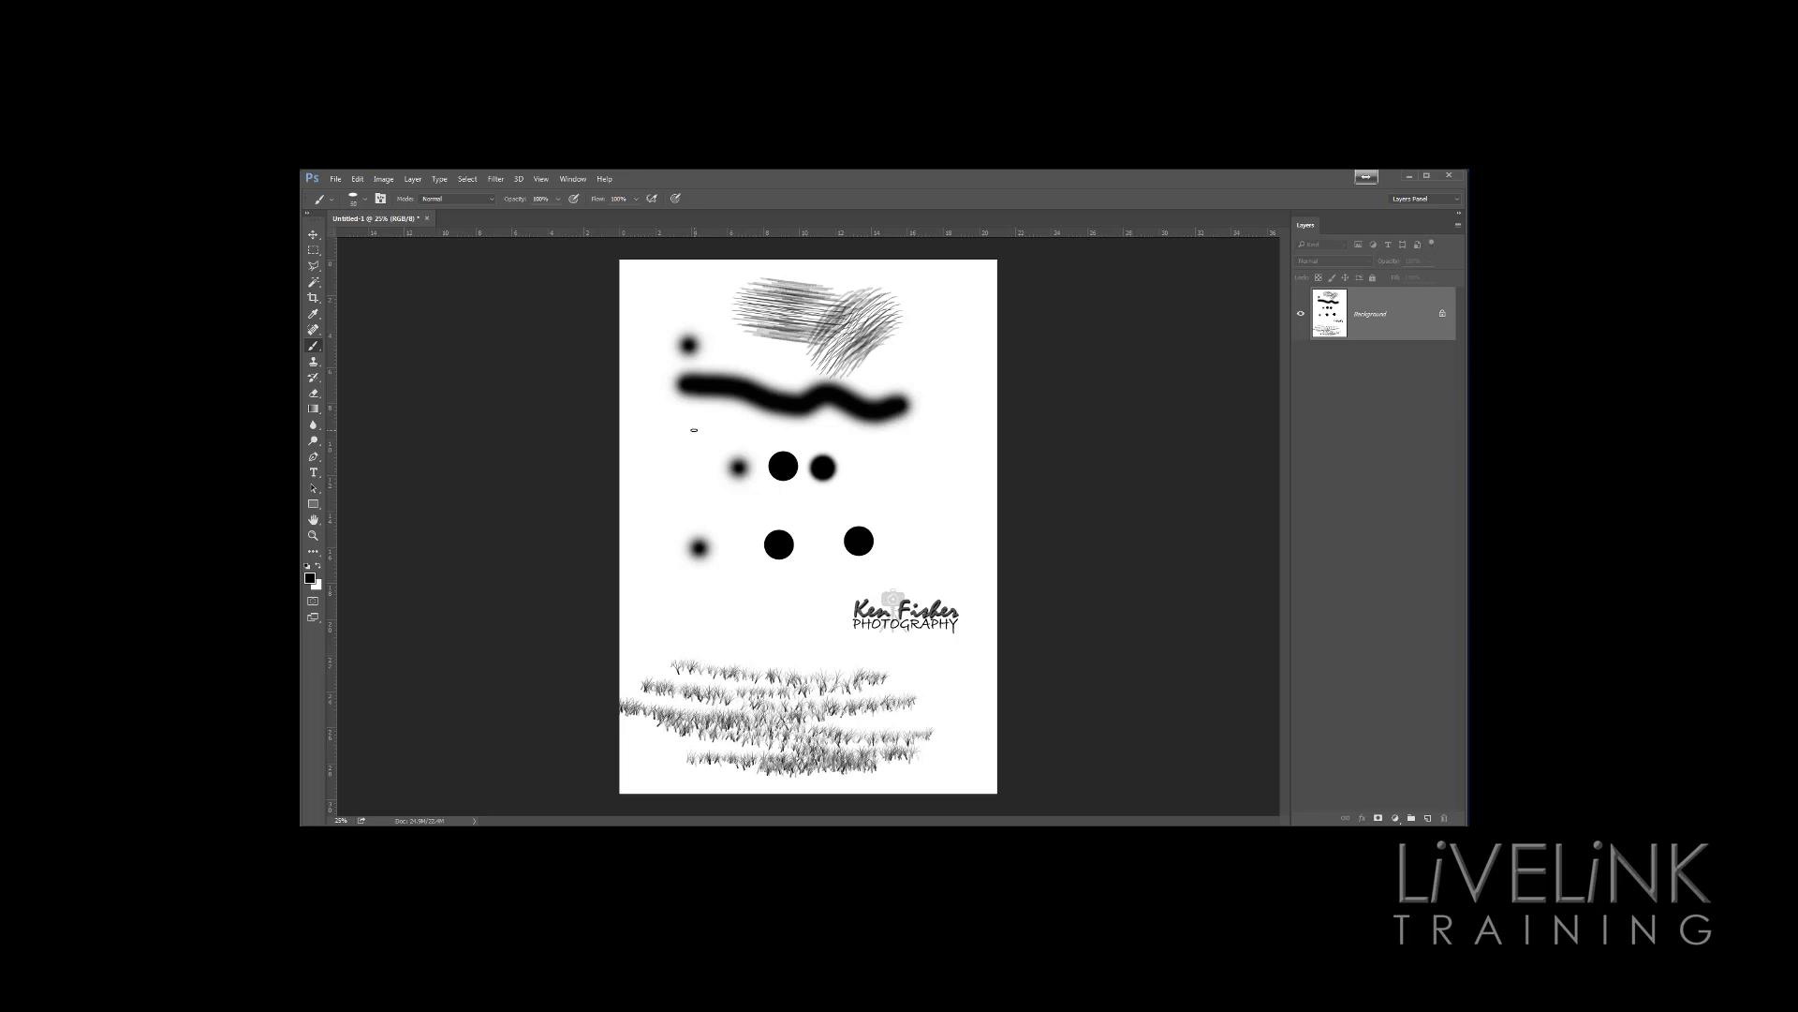
pyautogui.moveTo(694, 430)
pyautogui.mouseDown()
pyautogui.moveTo(678, 473)
pyautogui.moveTo(759, 434)
pyautogui.moveTo(910, 496)
pyautogui.mouseUp()
pyautogui.moveTo(955, 450); pyautogui.dragTo(918, 560)
pyautogui.moveTo(693, 584); pyautogui.dragTo(795, 599)
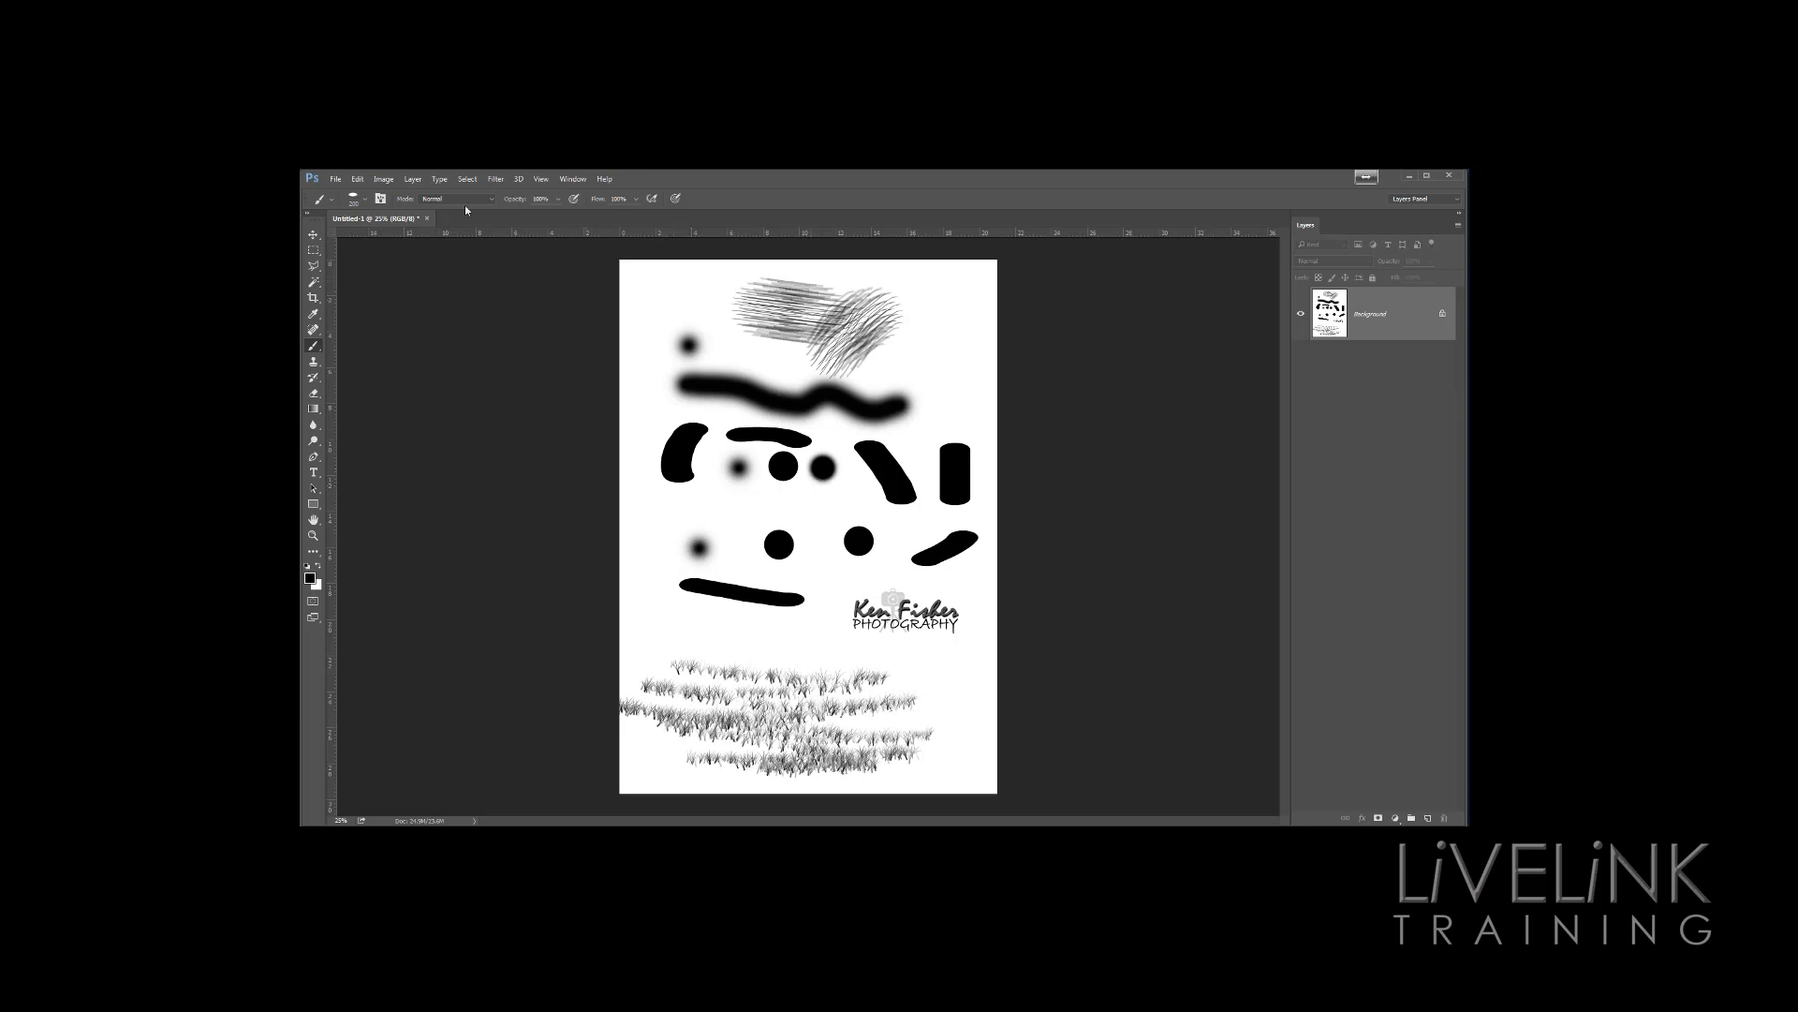
# Append the Square Brushes set to the current brush presets
pyautogui.click(366, 201)
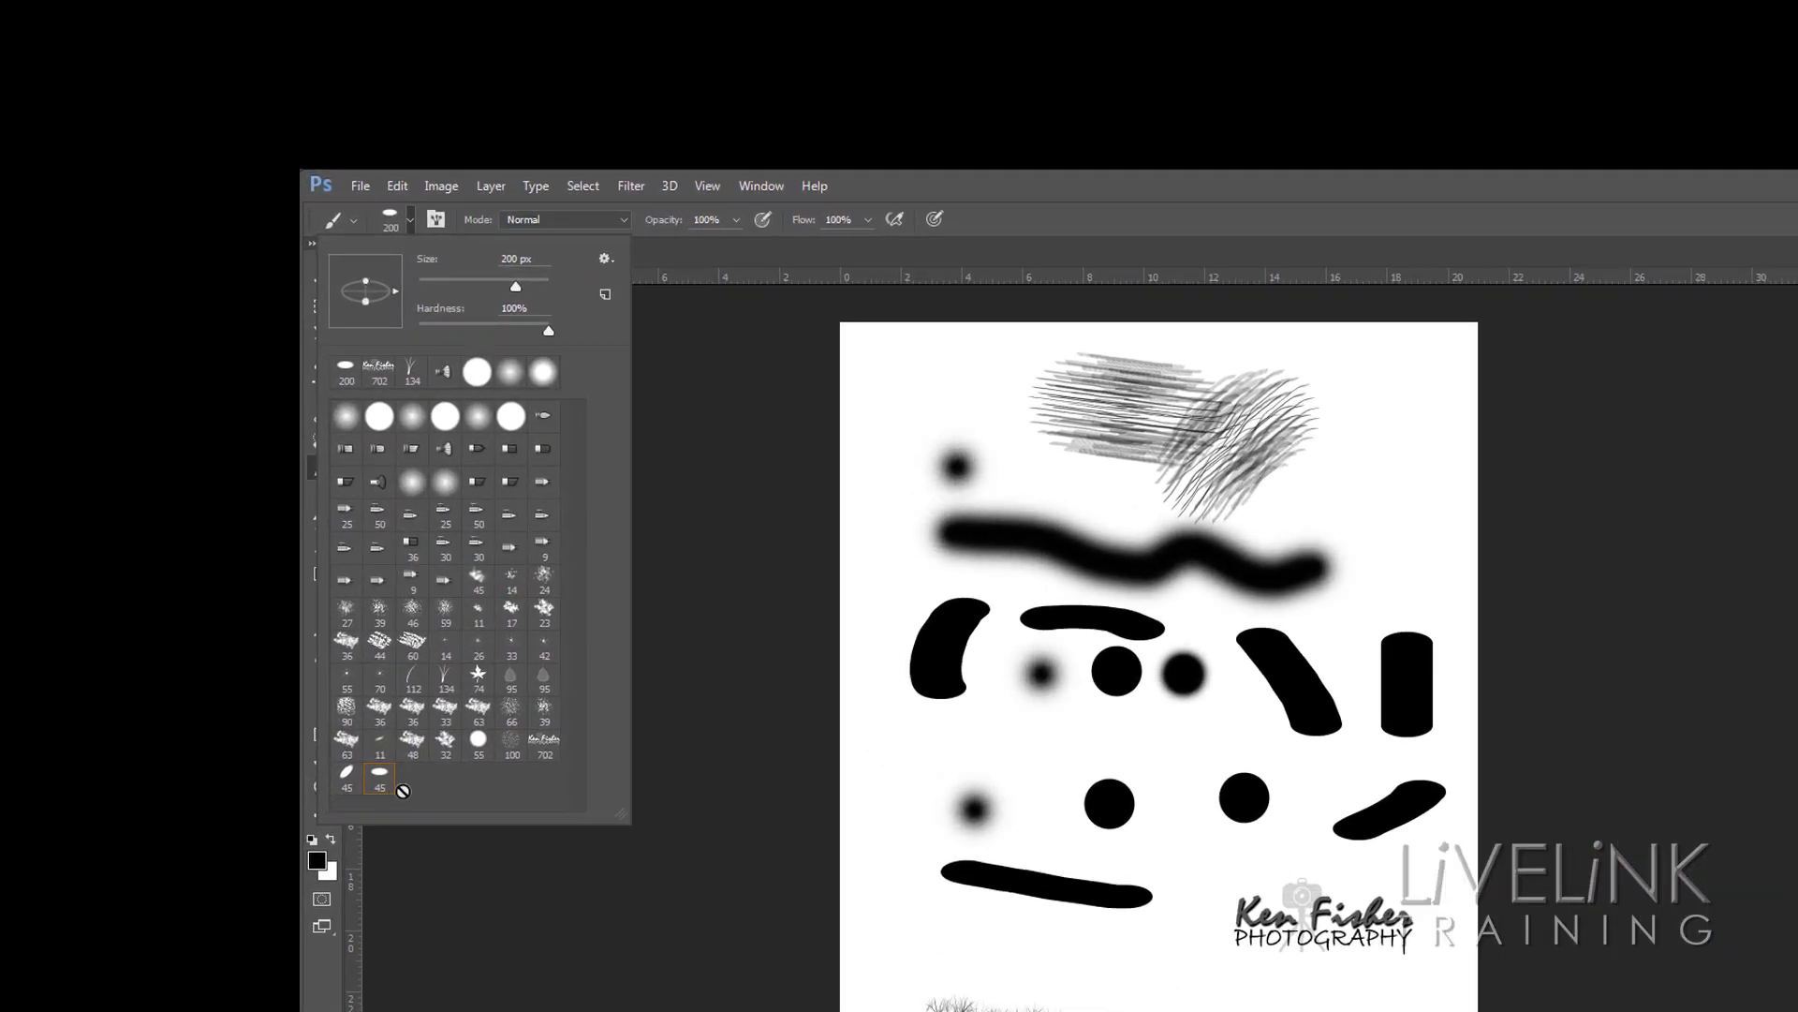
pyautogui.click(605, 257)
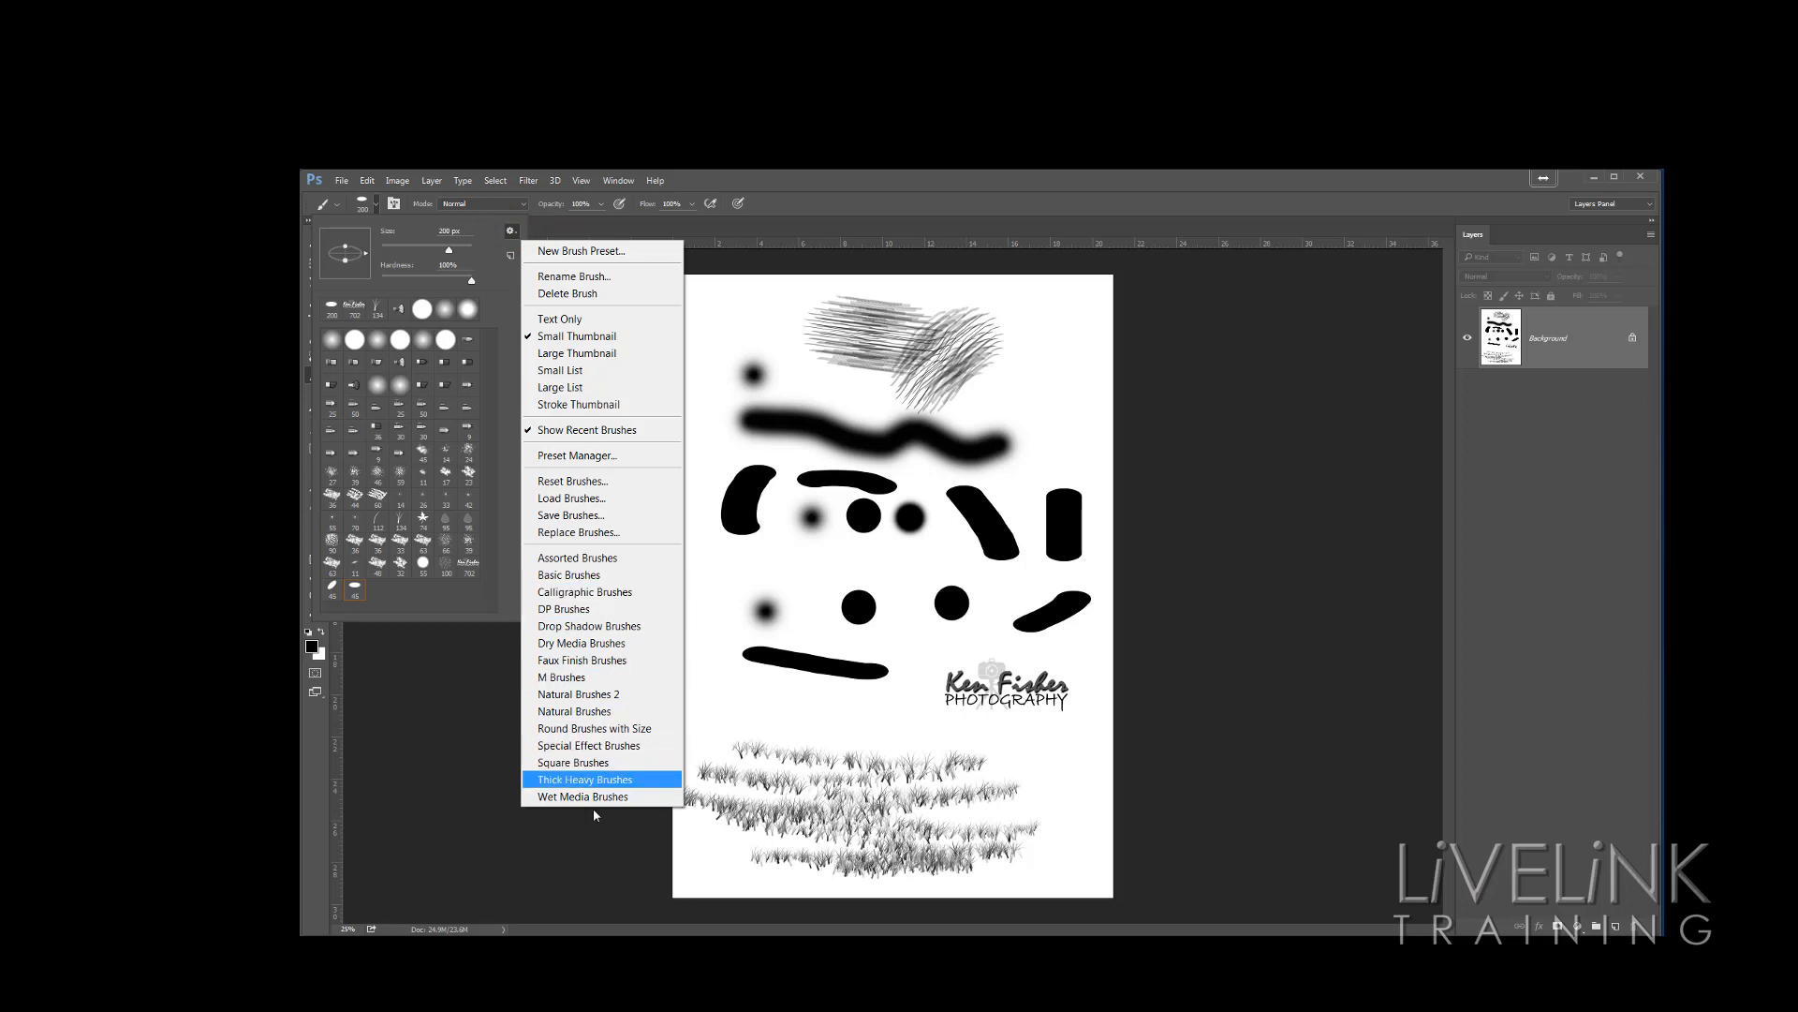
pyautogui.click(580, 763)
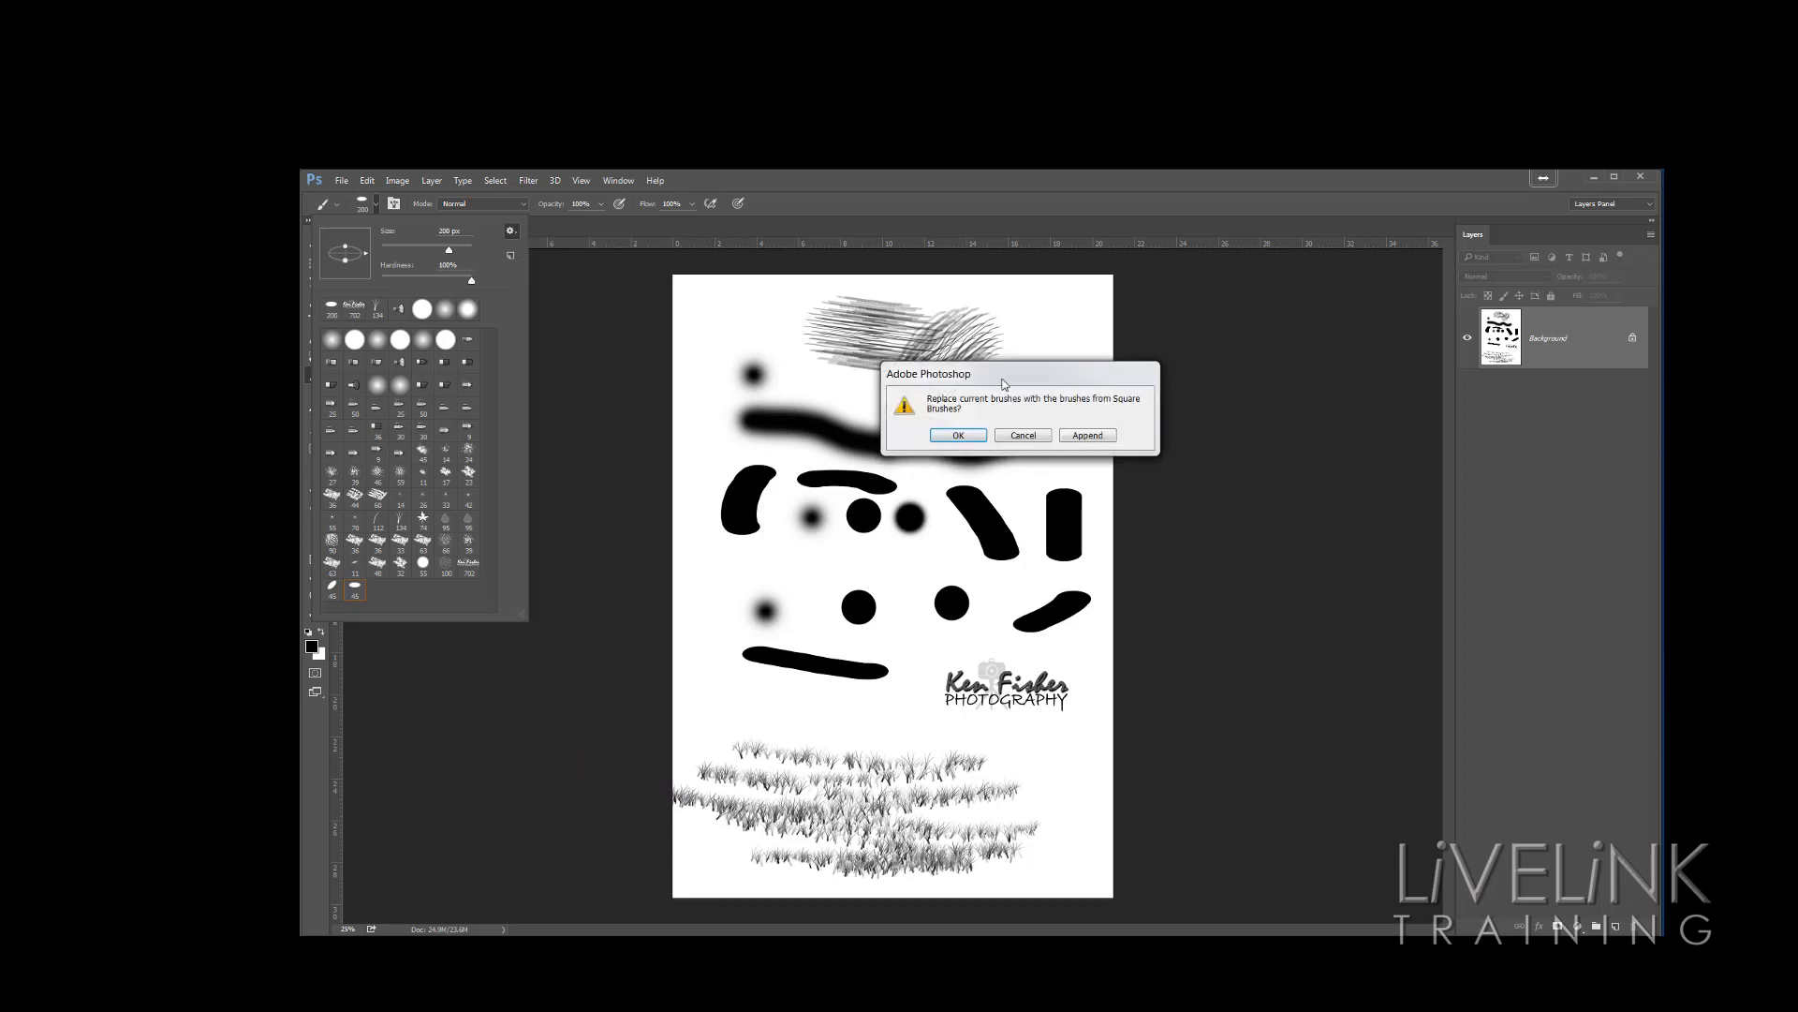
pyautogui.moveTo(997, 377); pyautogui.dragTo(863, 380)
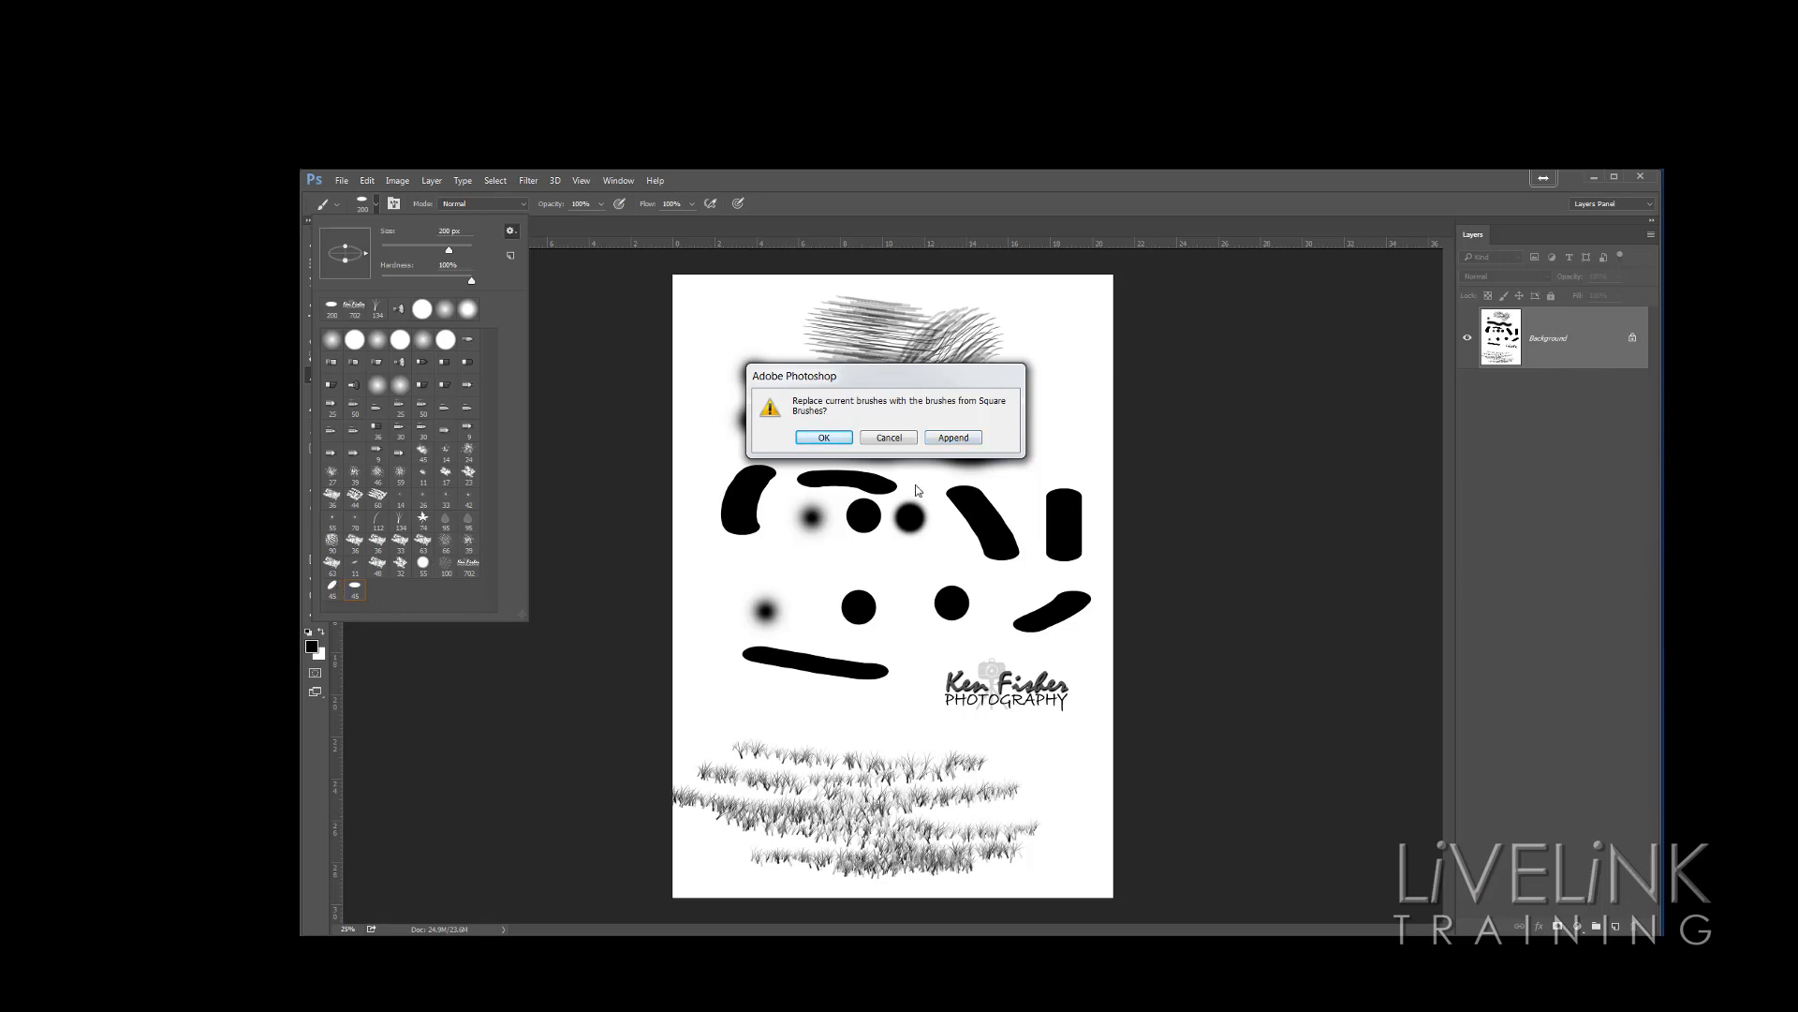
pyautogui.click(947, 439)
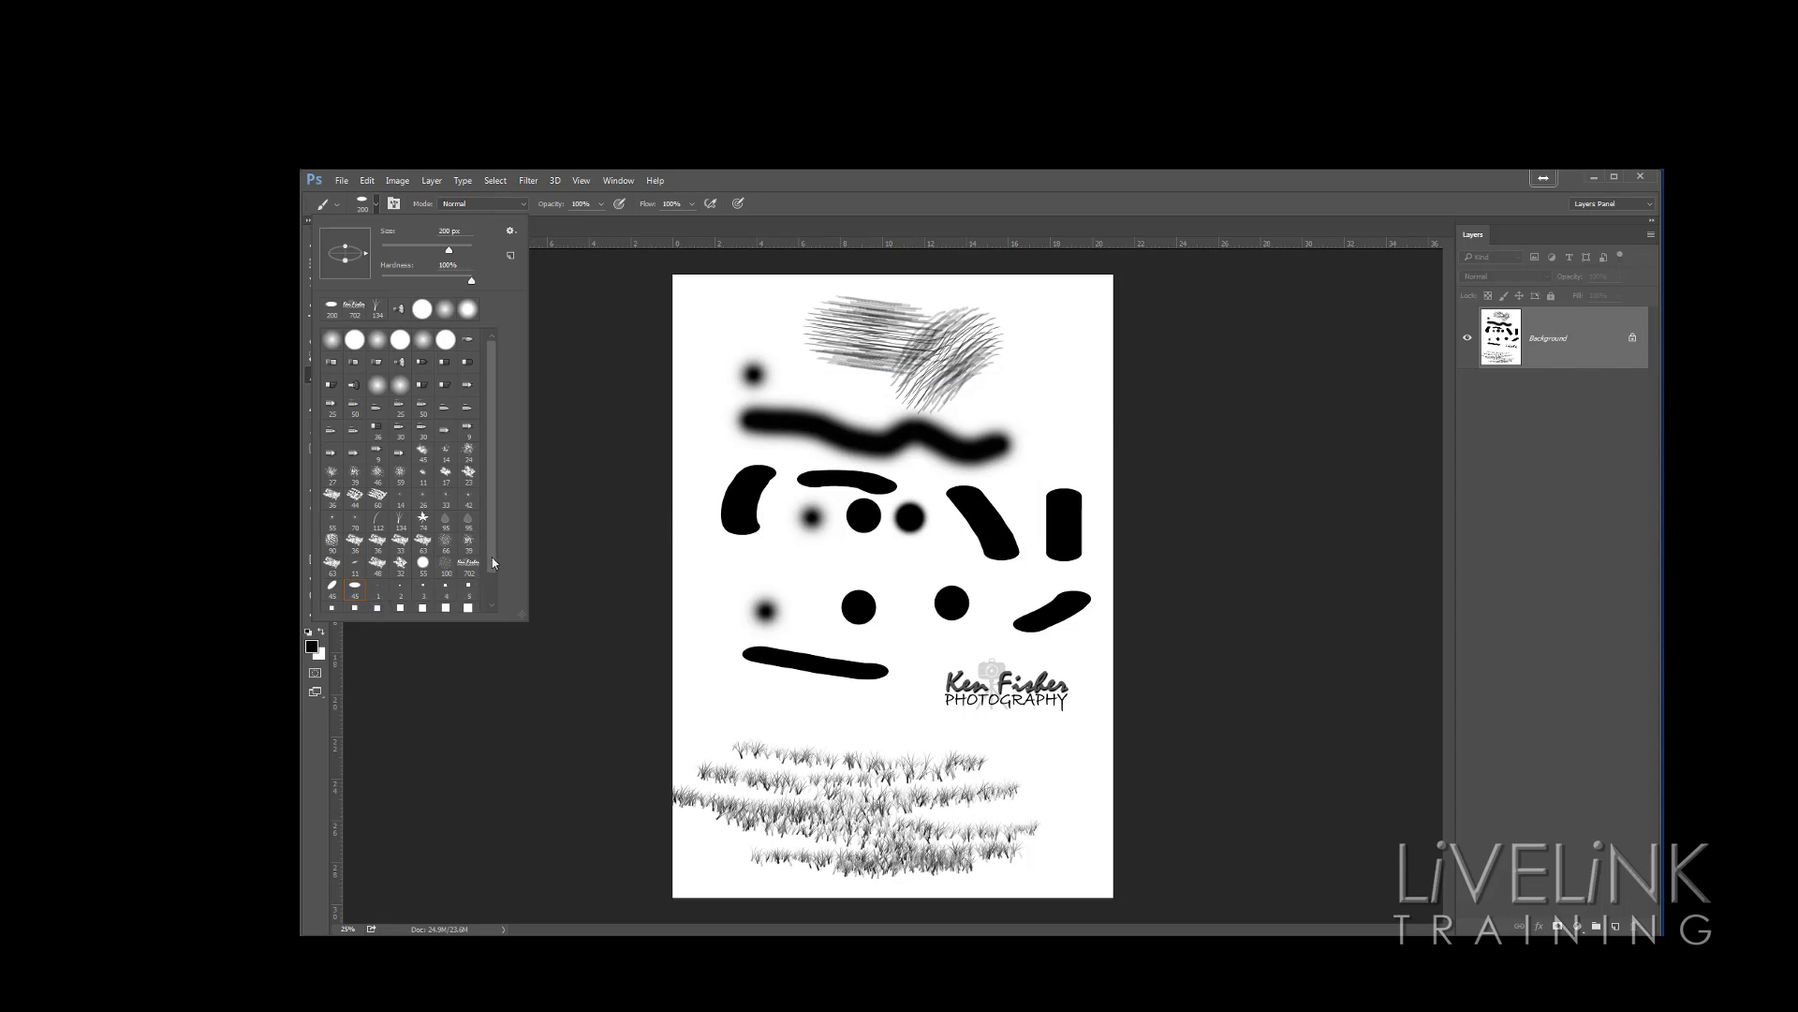
# Select a square brush preset and stamp four staggered squares near the top right of the page
pyautogui.moveTo(494, 563); pyautogui.dragTo(491, 587)
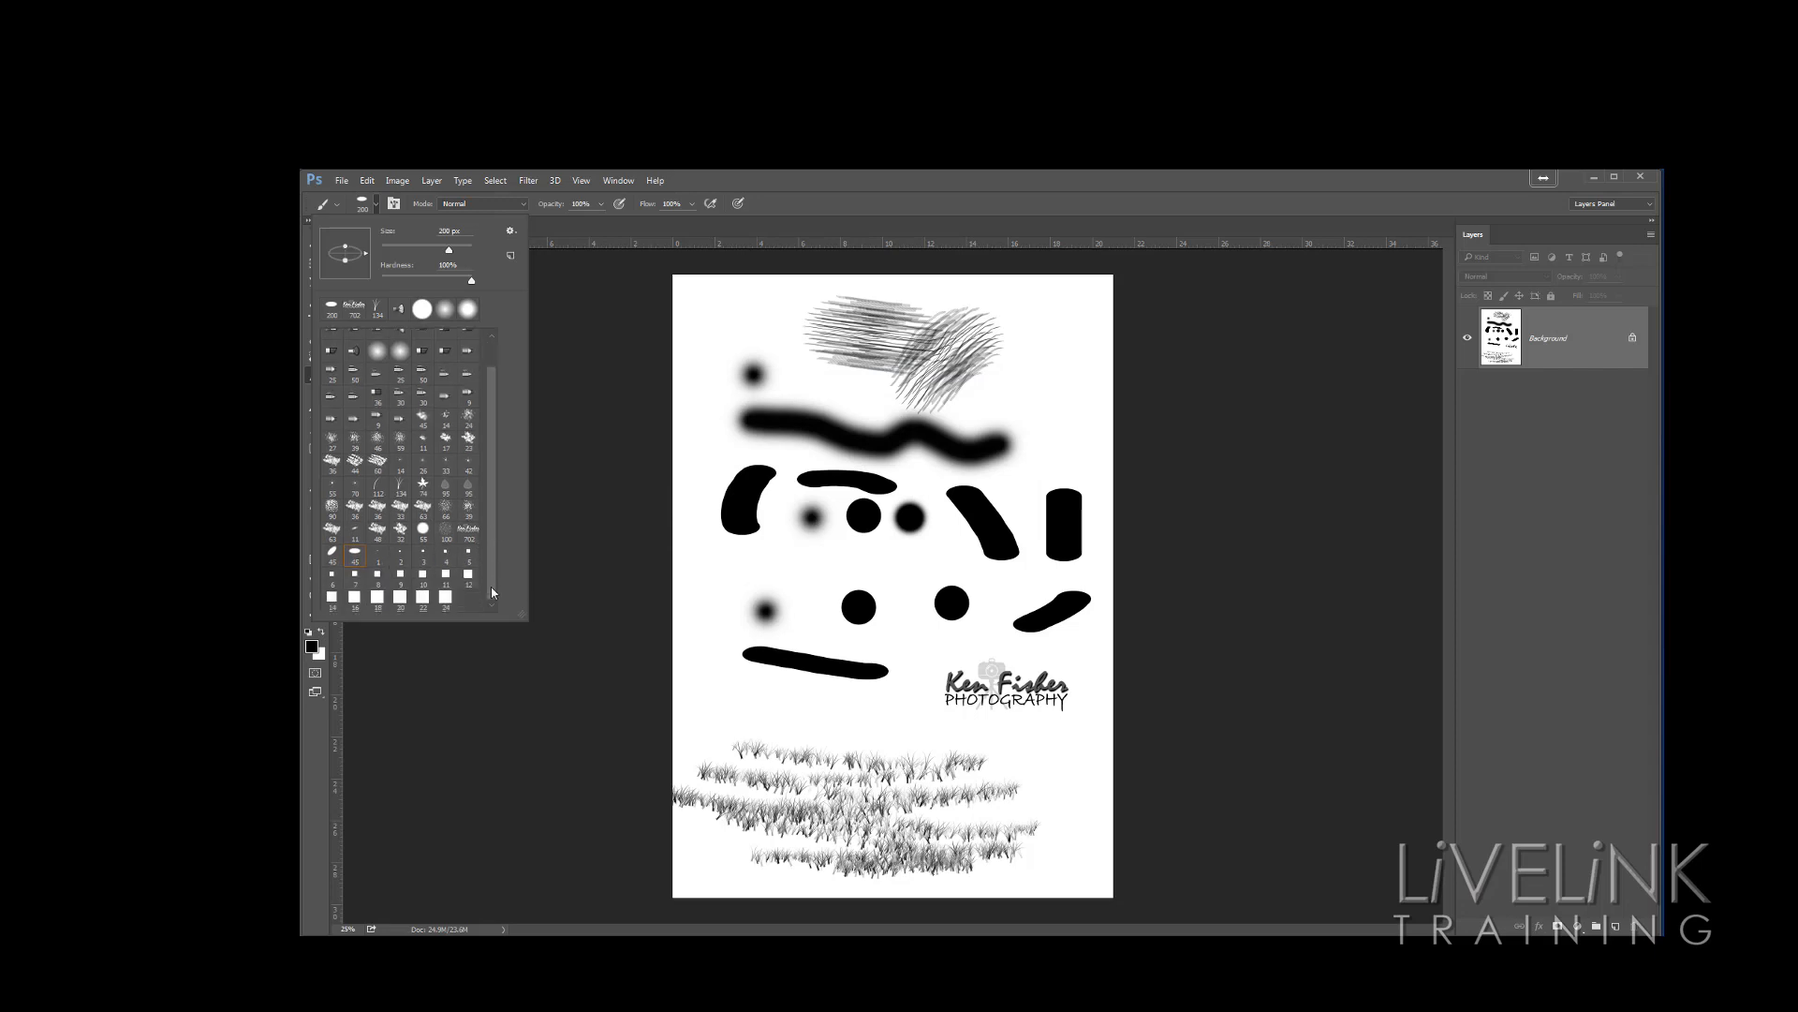
pyautogui.click(445, 597)
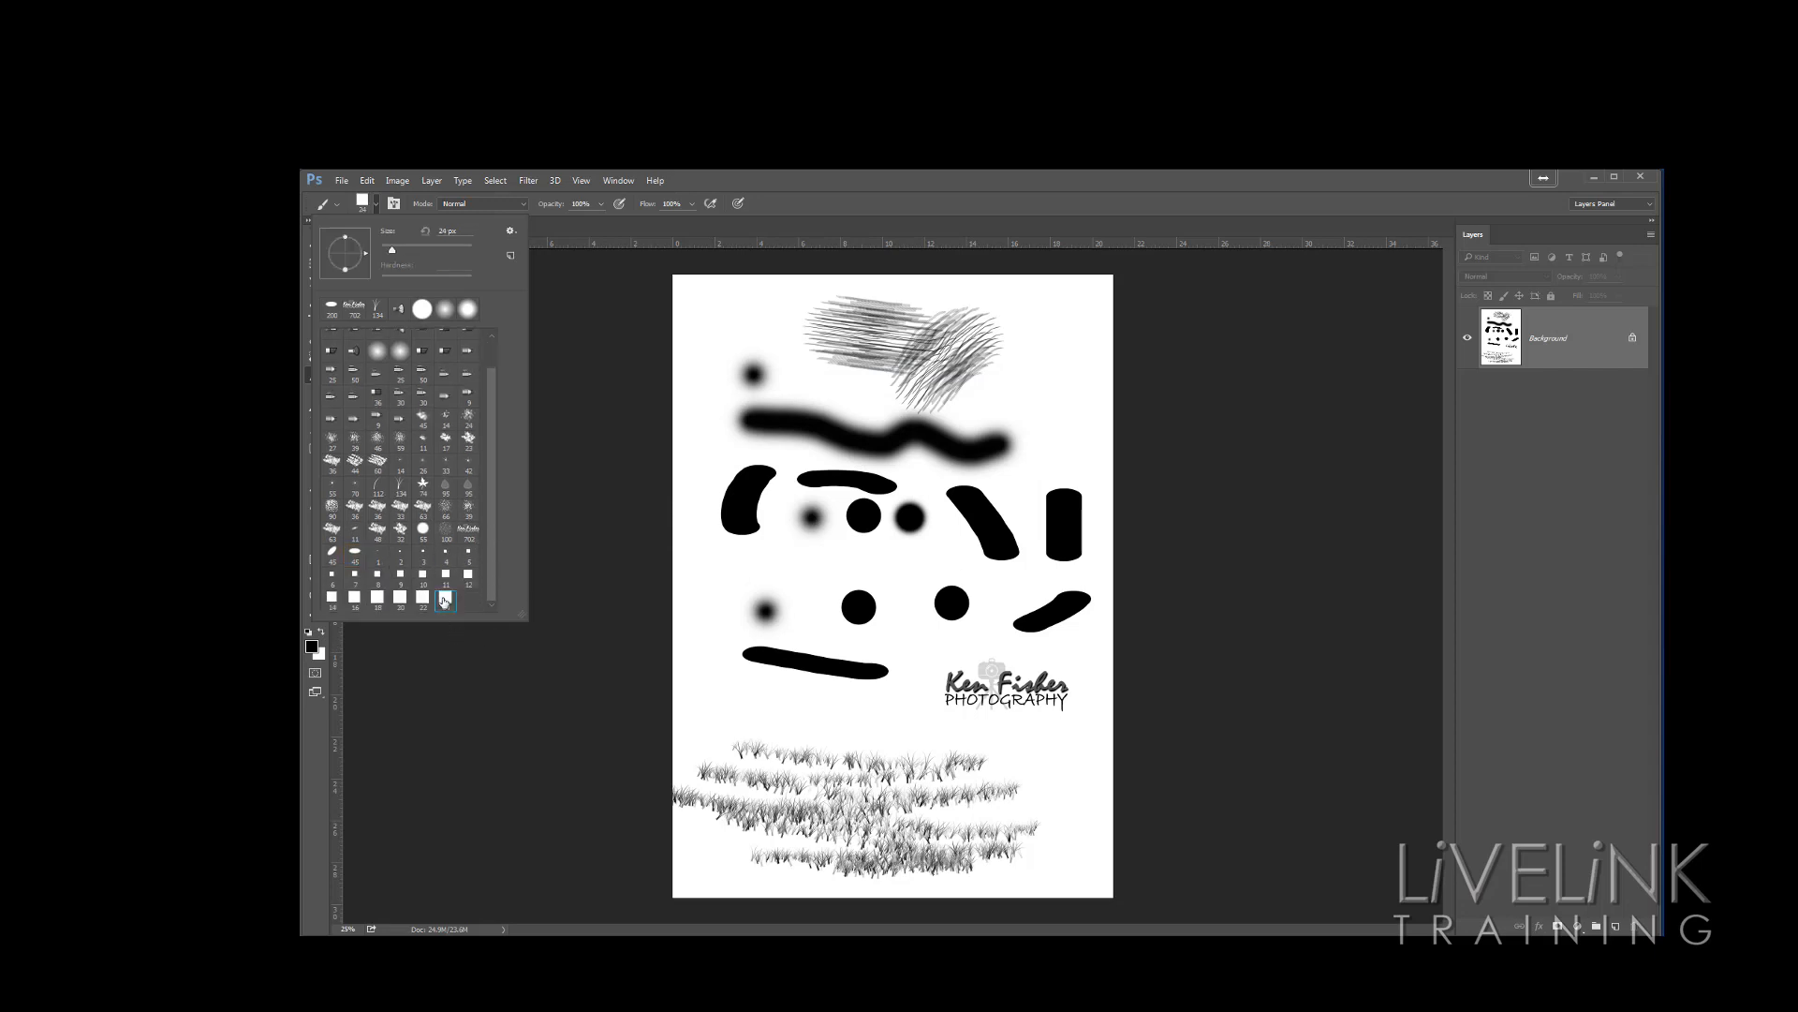
pyautogui.click(709, 571)
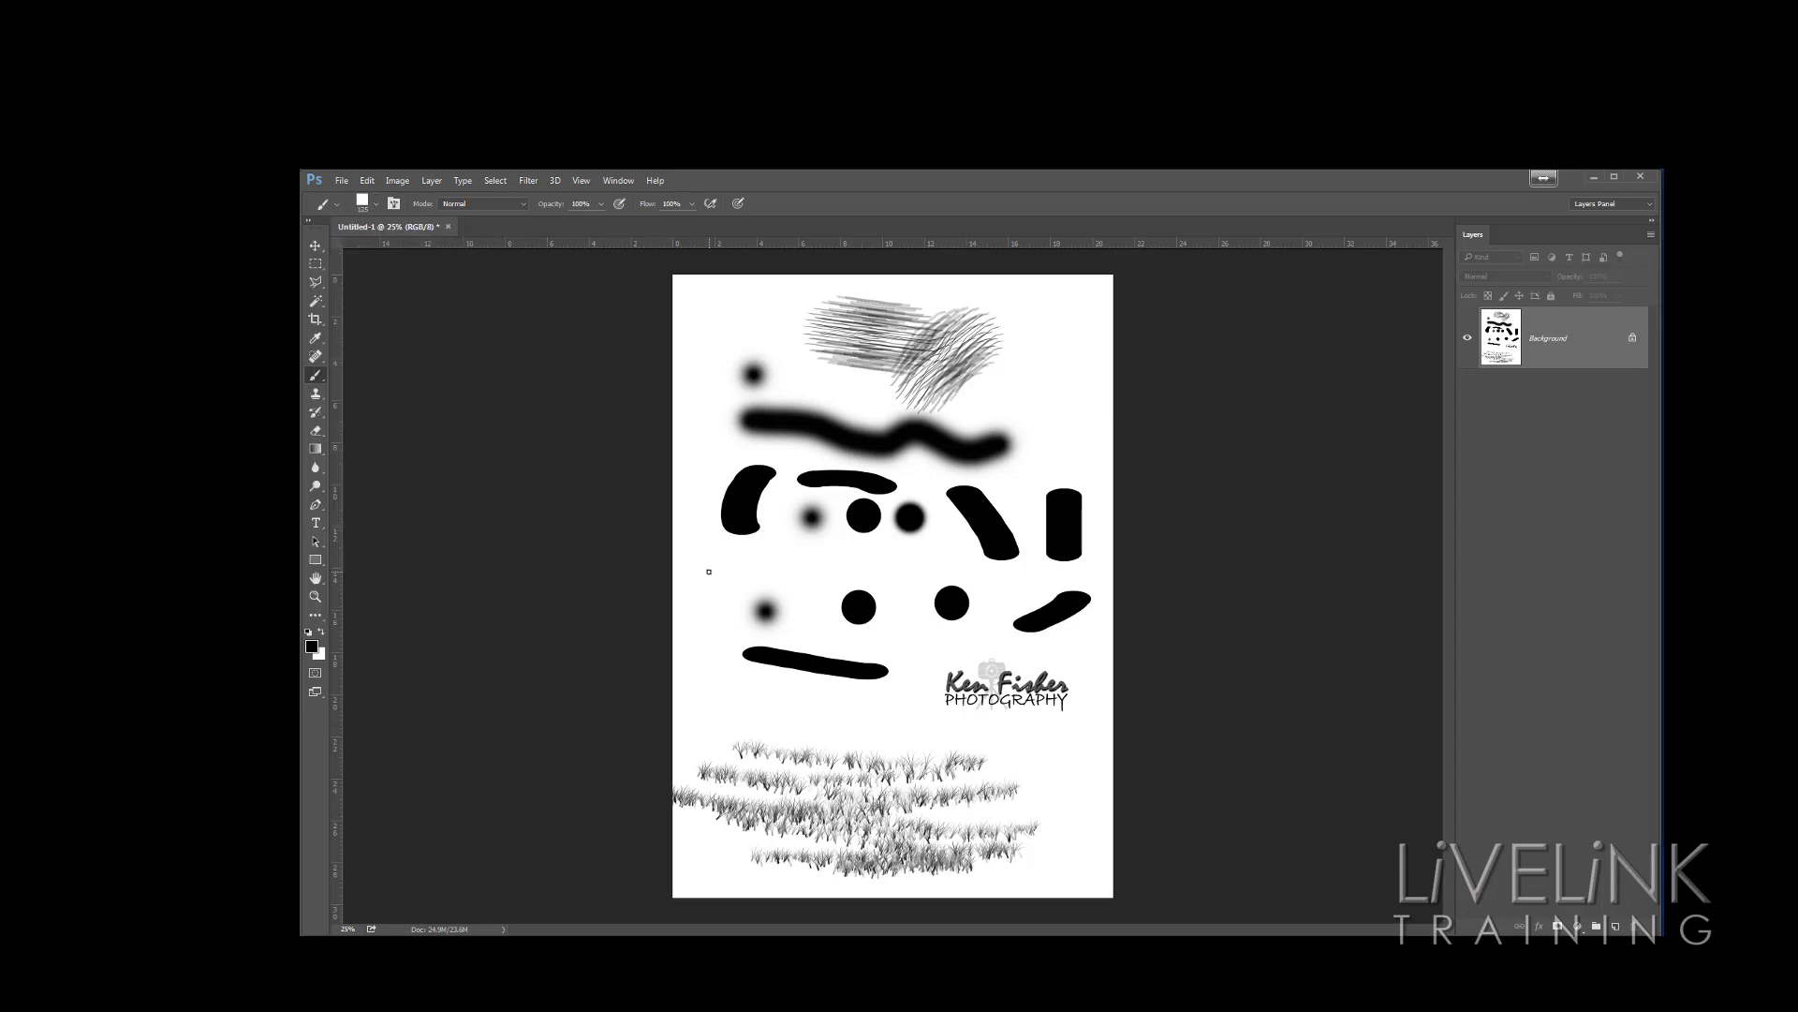
pyautogui.click(1031, 379)
pyautogui.click(1045, 426)
pyautogui.click(1018, 409)
pyautogui.click(990, 391)
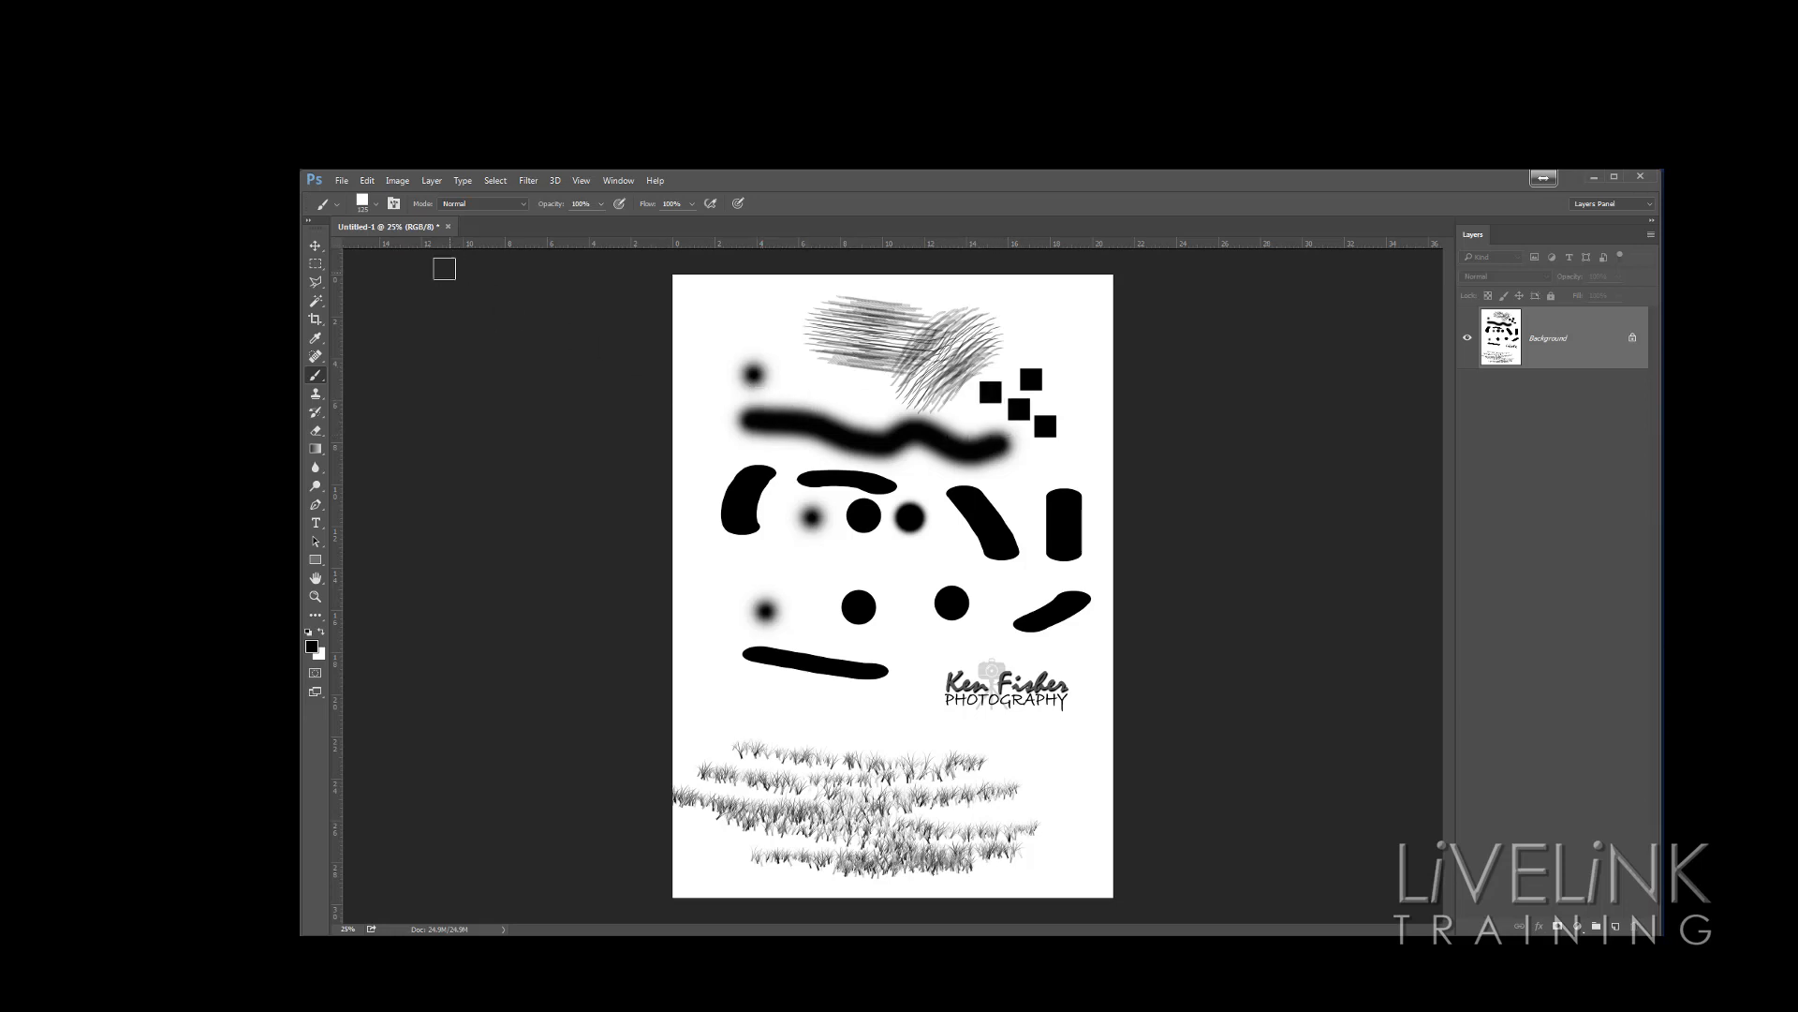
# Append the Special Effect Brushes set to the brush presets
pyautogui.click(377, 205)
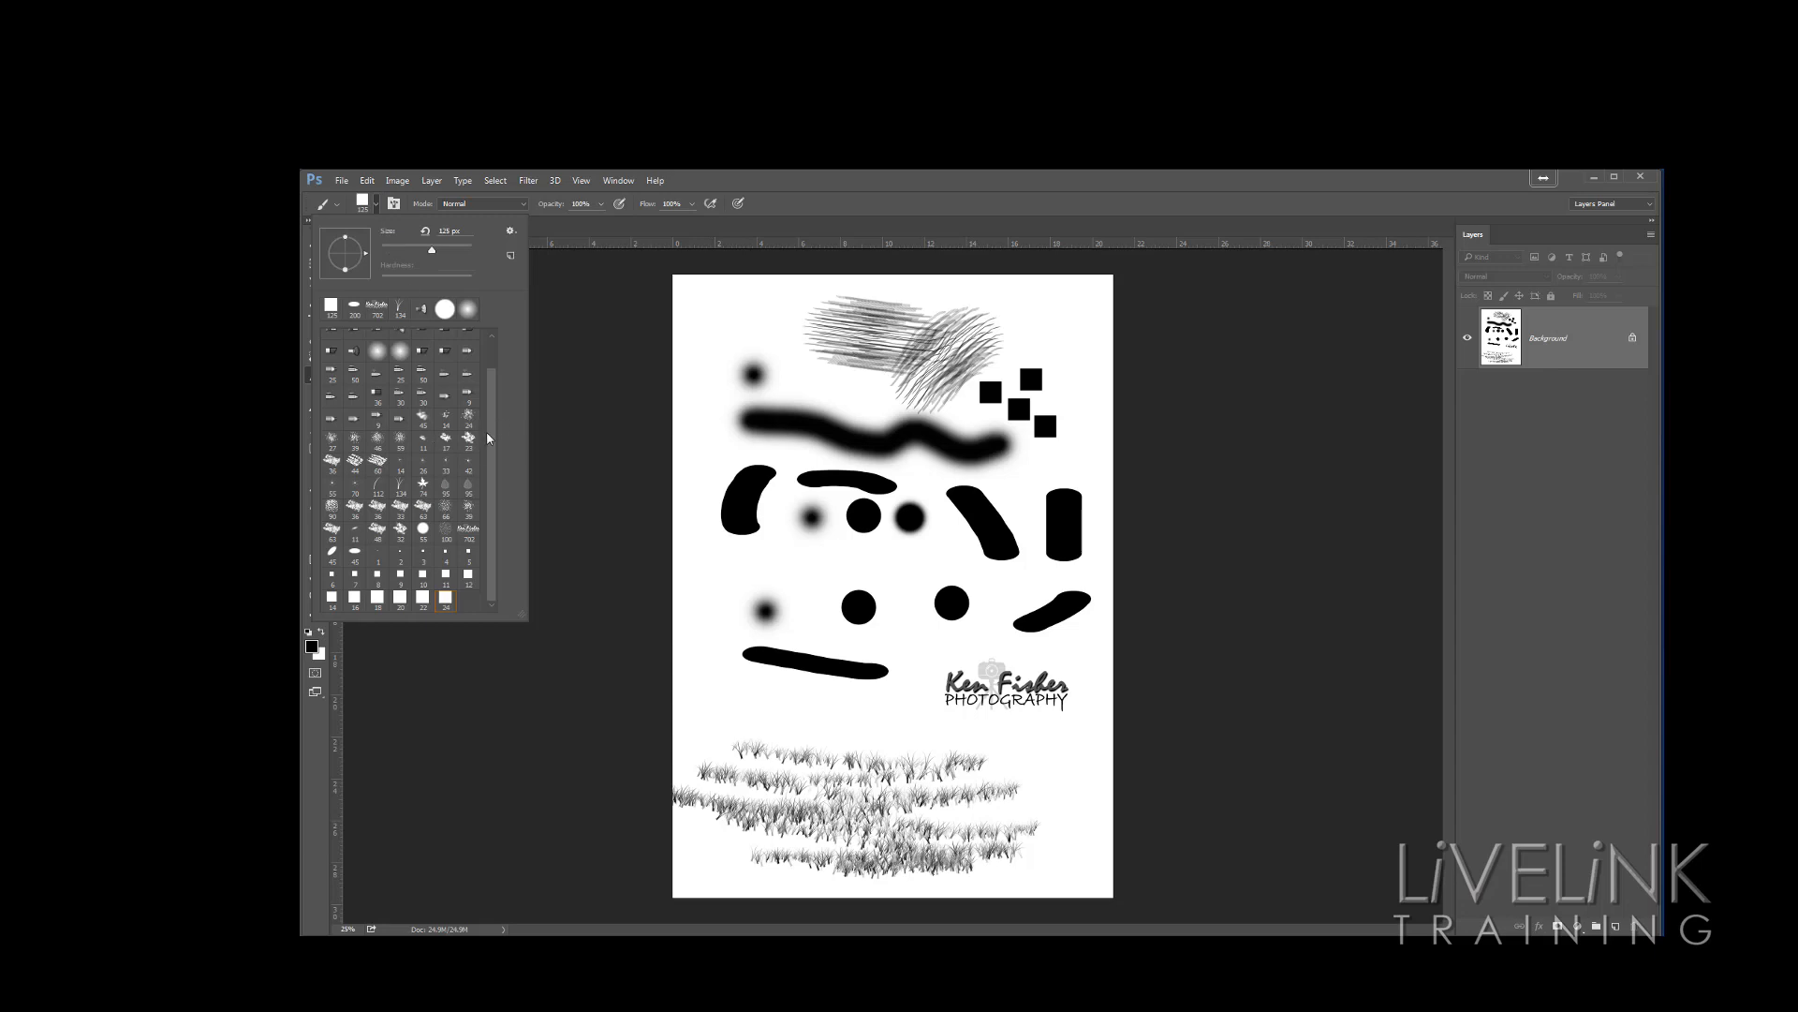
pyautogui.click(512, 231)
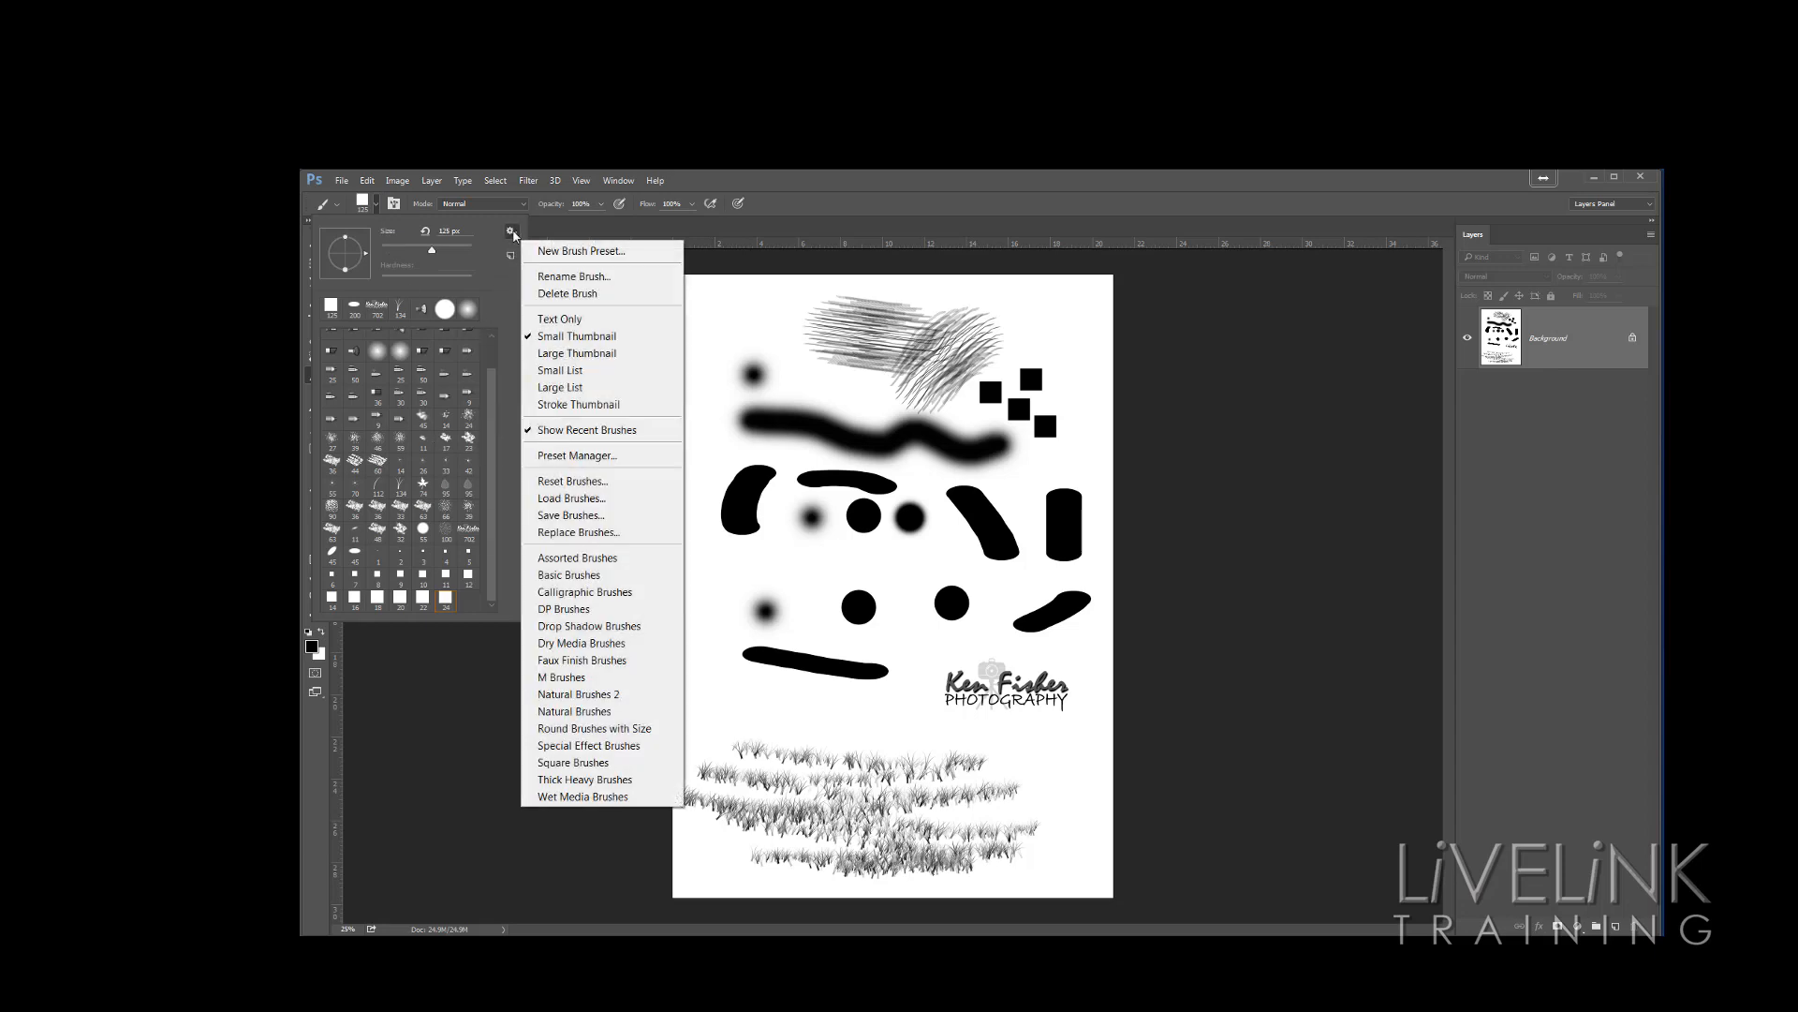
pyautogui.click(618, 746)
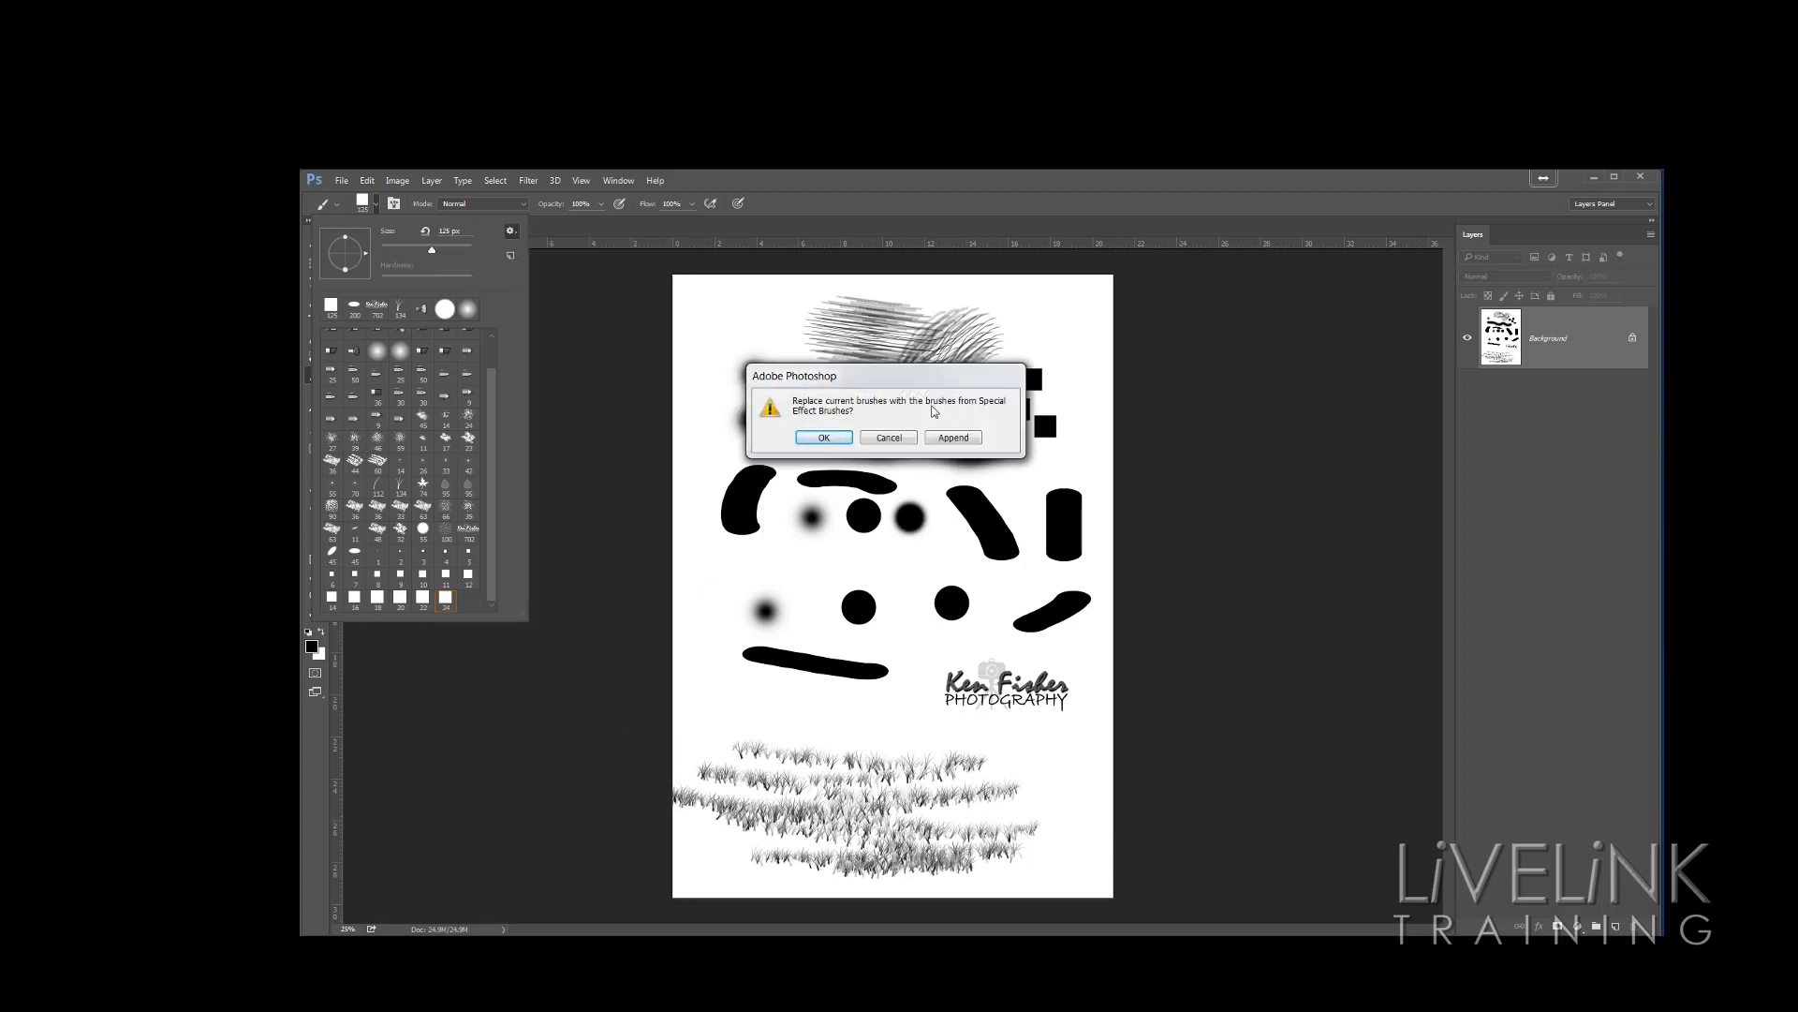
pyautogui.click(953, 438)
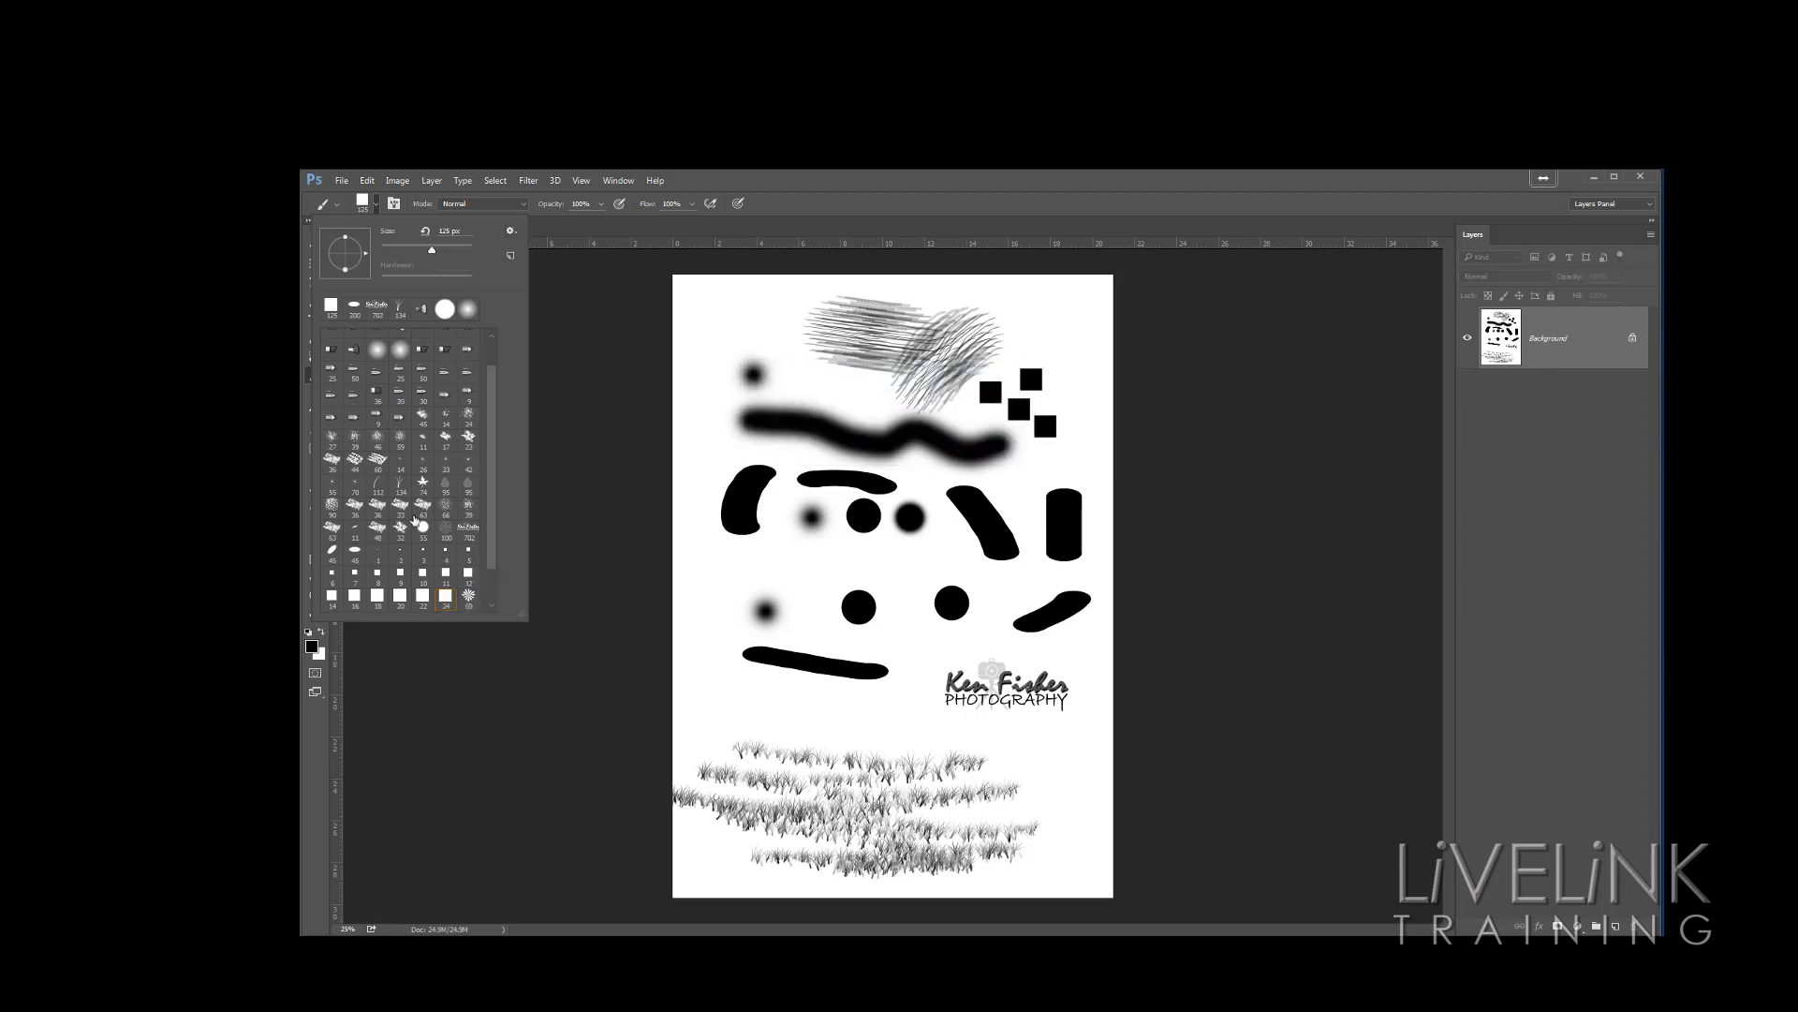
# Select the butterfly brush, enlarge it, and stamp a butterfly below the Ken Fisher Photography logo
pyautogui.scroll(-2, 494, 475)
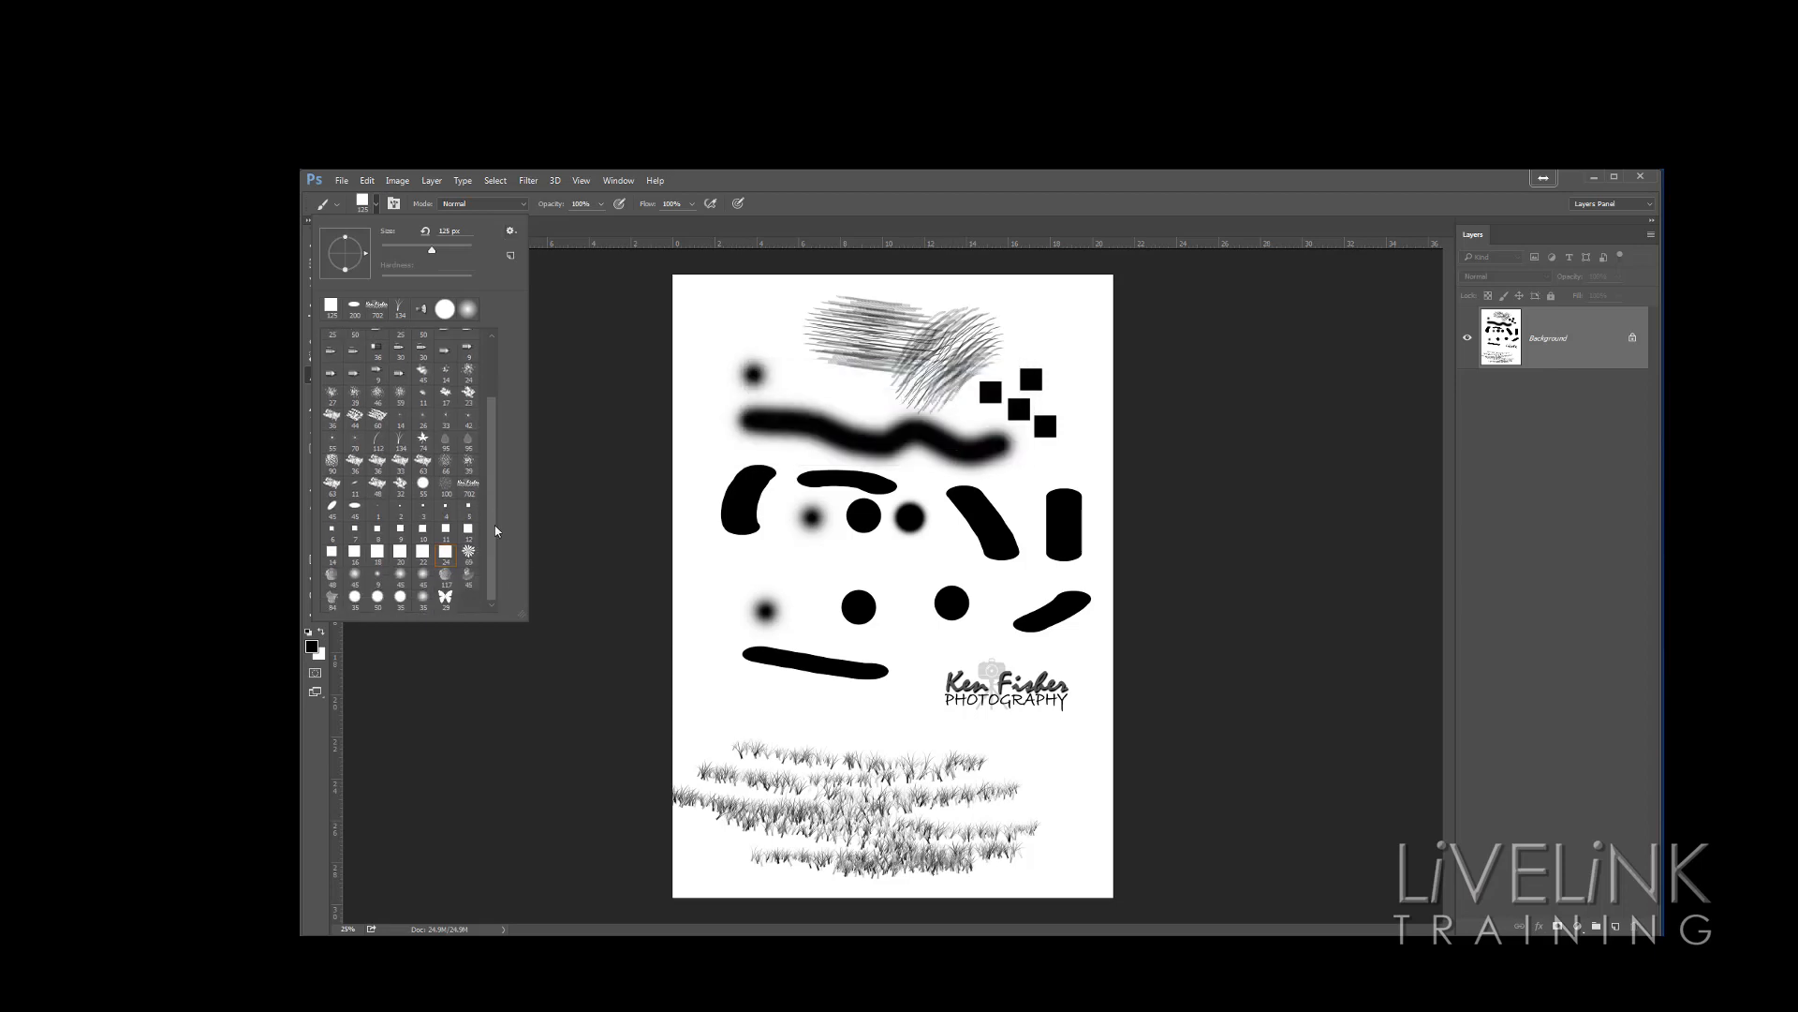
pyautogui.click(446, 599)
pyautogui.press(']')
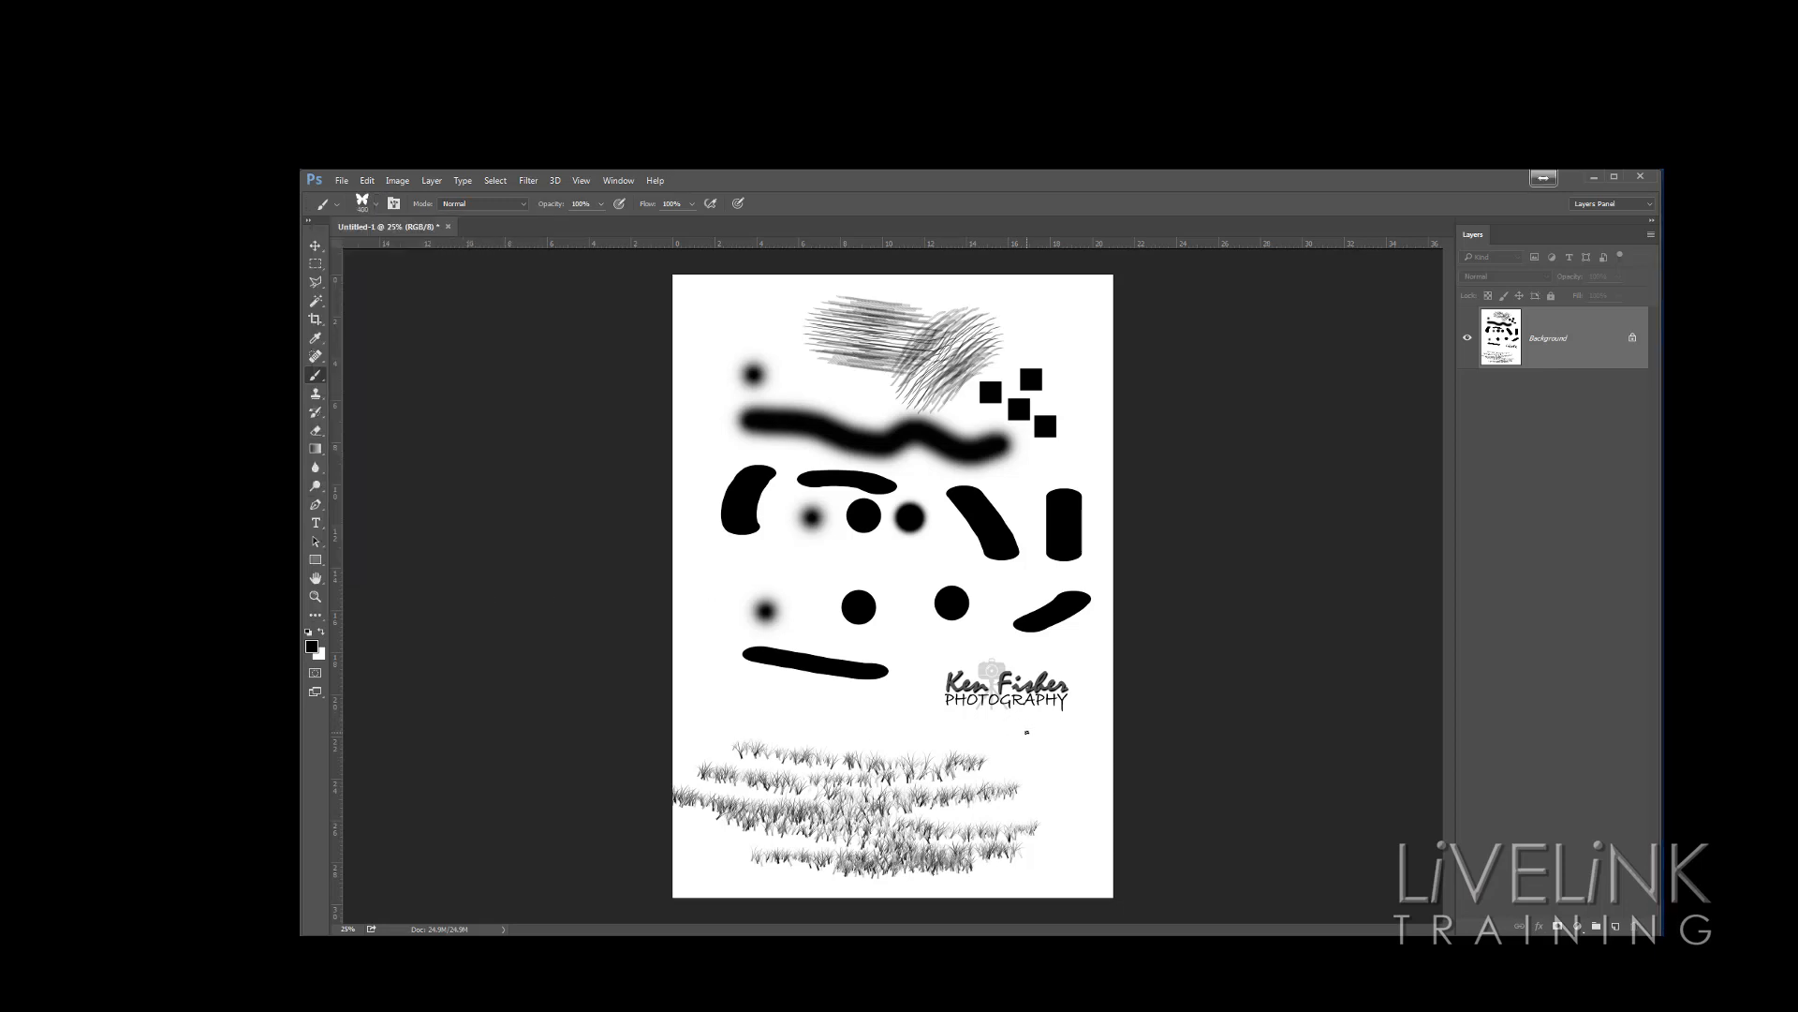
pyautogui.click(1028, 743)
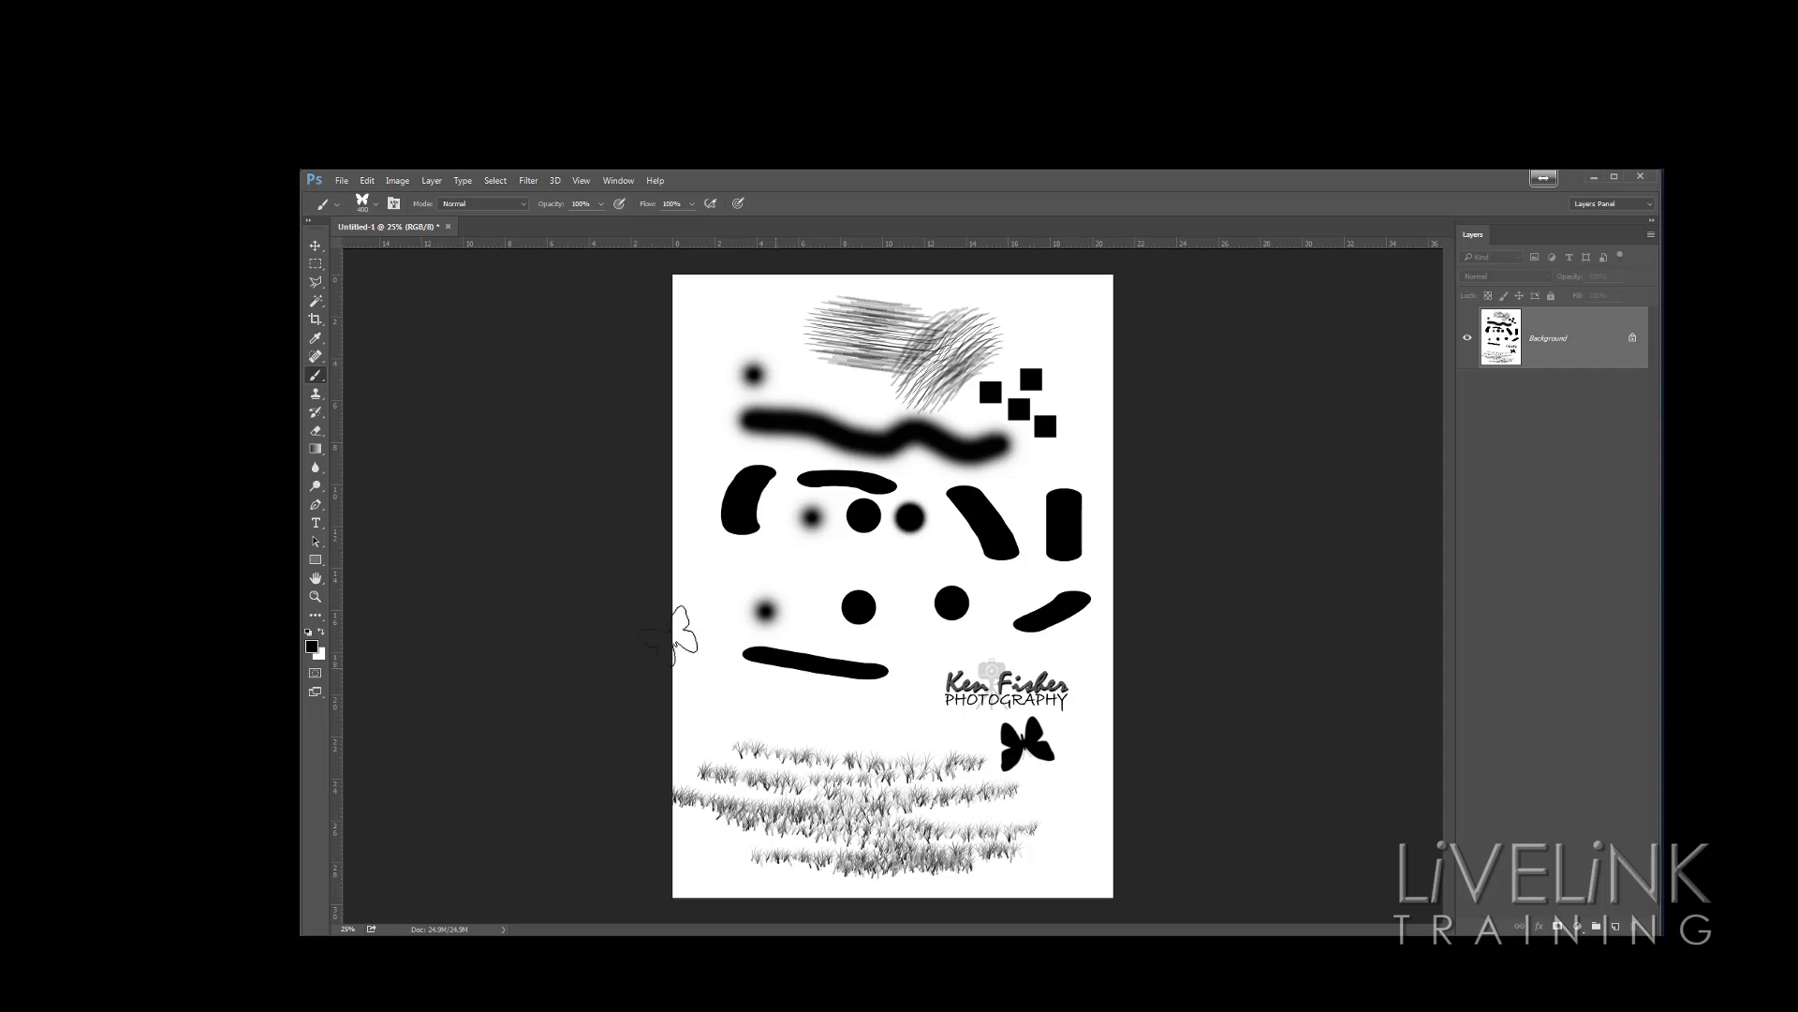
# Select the rubber duck brush, enlarge it, and stamp ducks at the left middle and top right of the page
pyautogui.click(374, 204)
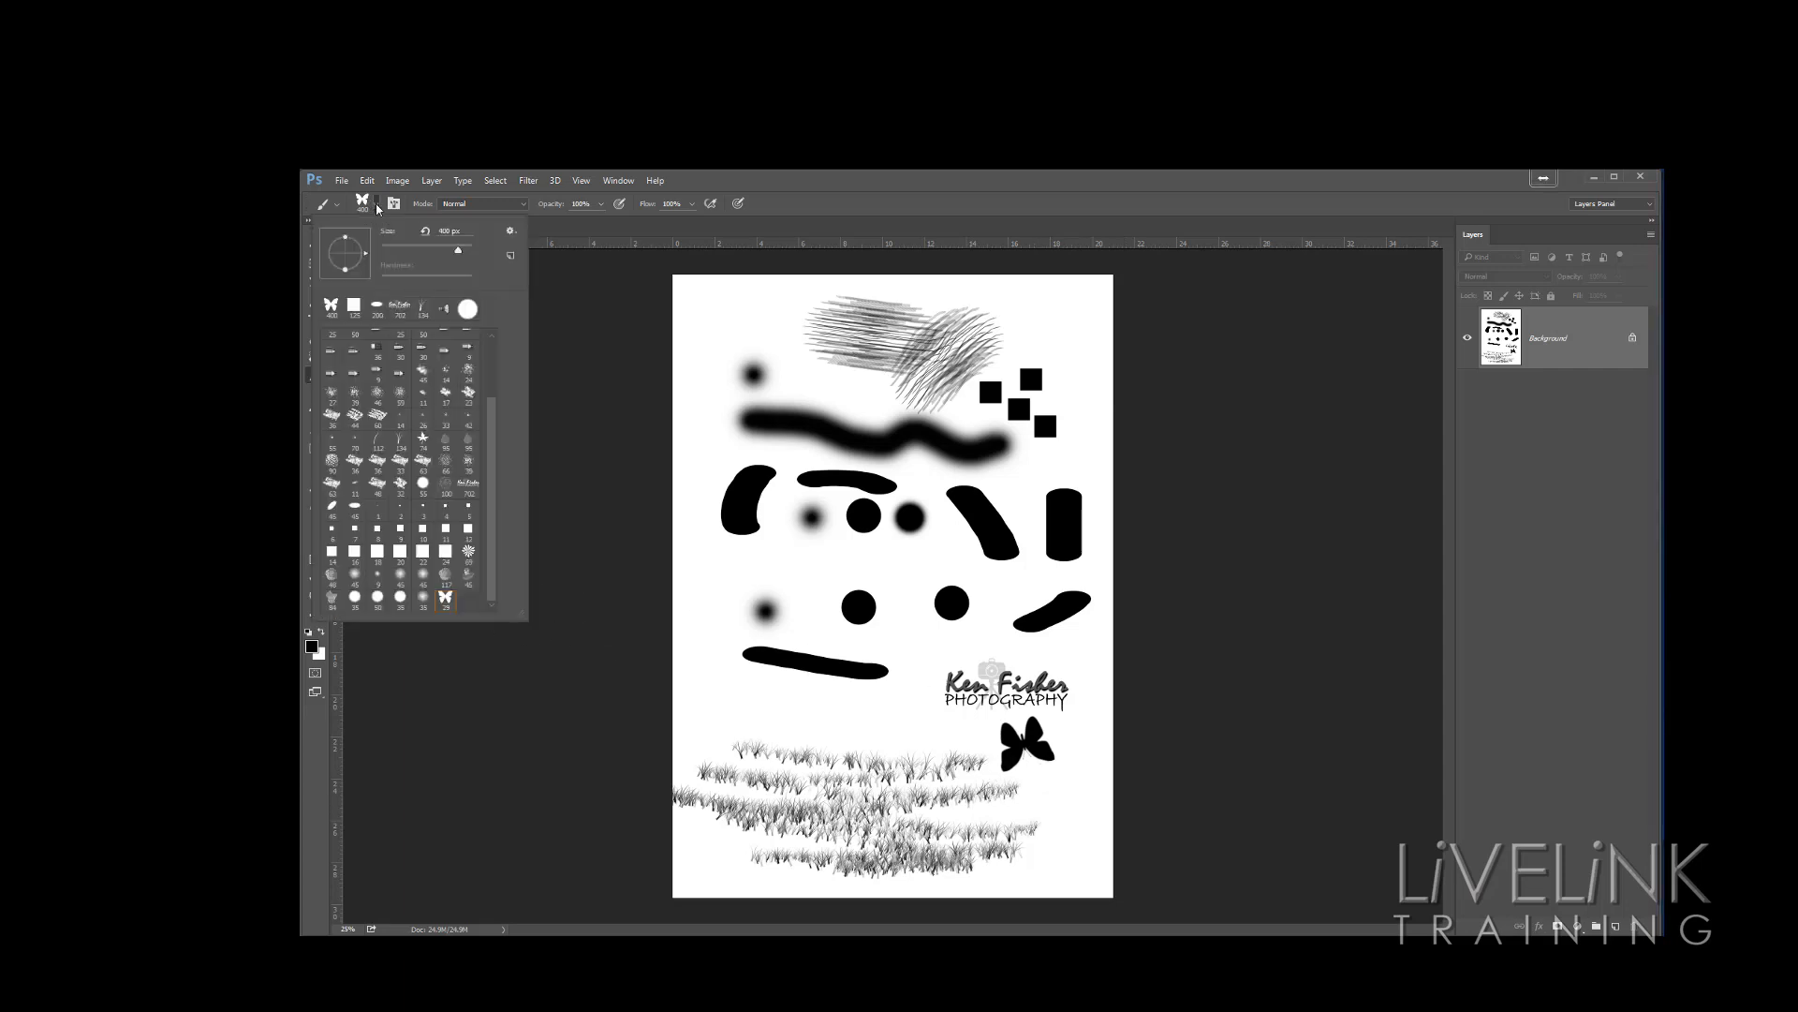
pyautogui.click(468, 575)
pyautogui.press(']')
pyautogui.press(']')
pyautogui.press(']')
pyautogui.press(']')
pyautogui.press(']')
pyautogui.press(']')
pyautogui.press(']')
pyautogui.press(']')
pyautogui.press(']')
pyautogui.press(']')
pyautogui.press(']')
pyautogui.press(']')
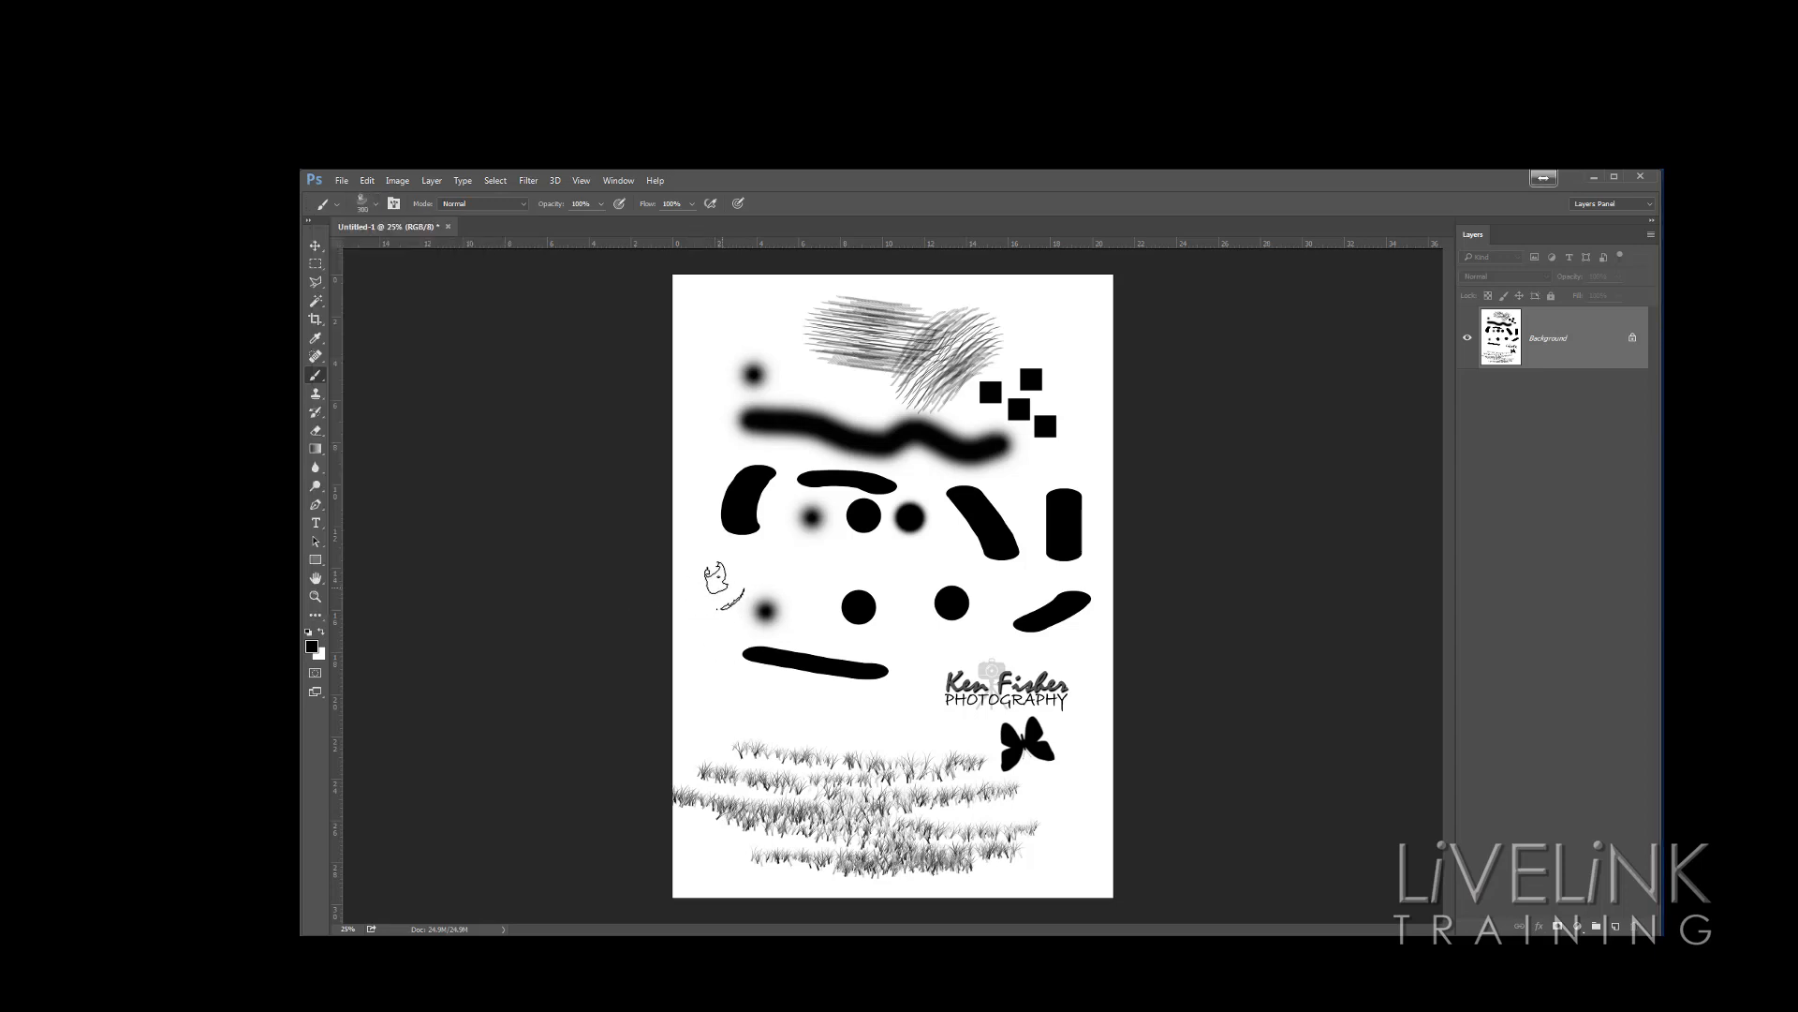
pyautogui.click(752, 537)
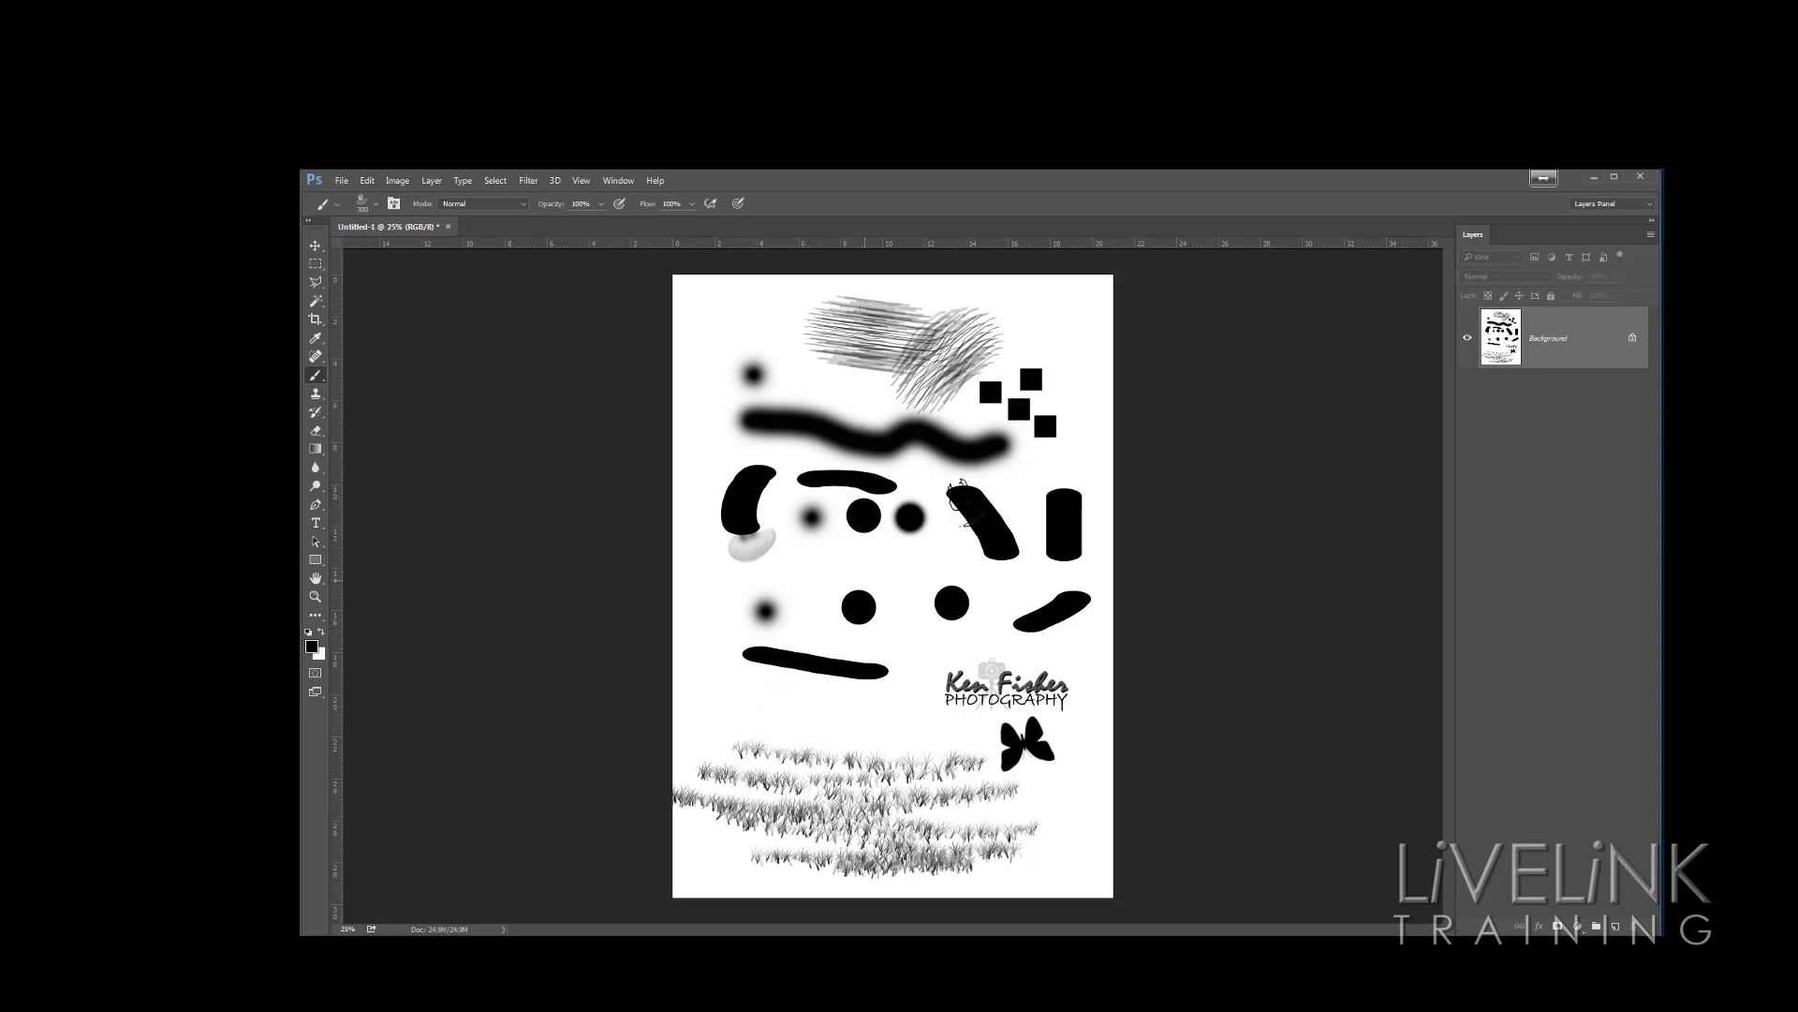
pyautogui.click(1058, 324)
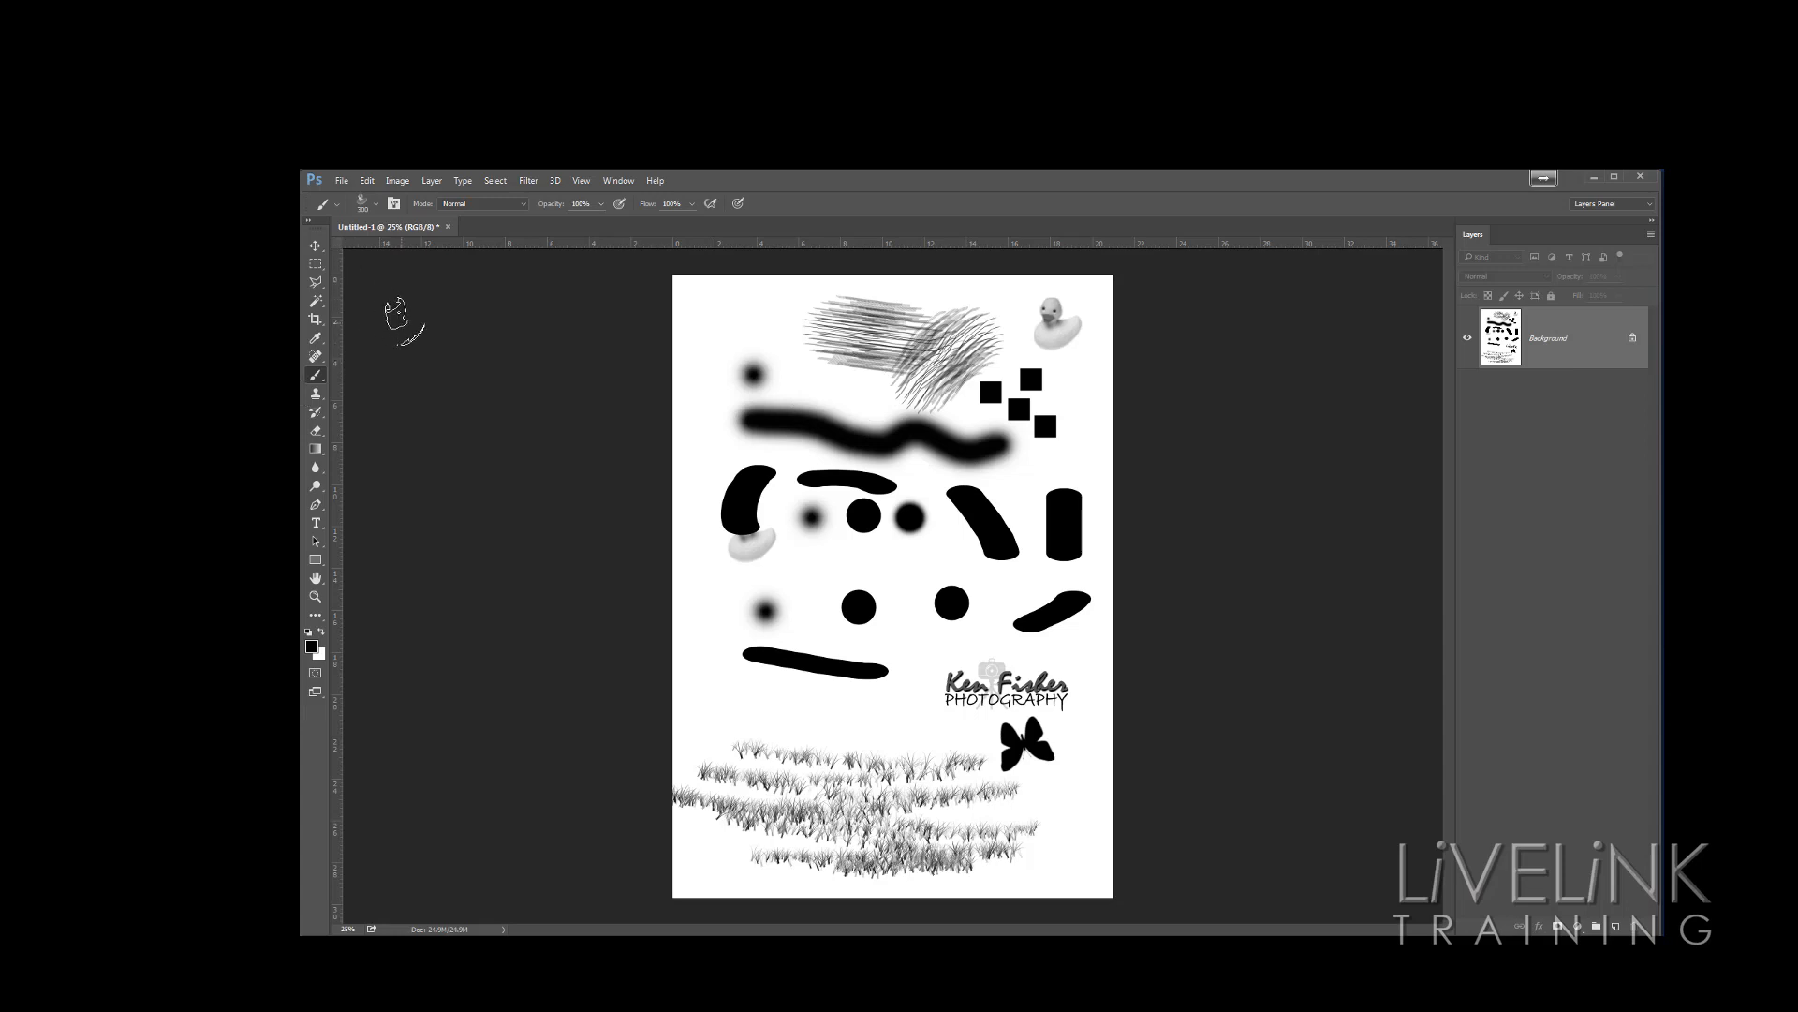
# Load the Xmas Brushes set from the Desktop into the brush presets
pyautogui.click(379, 206)
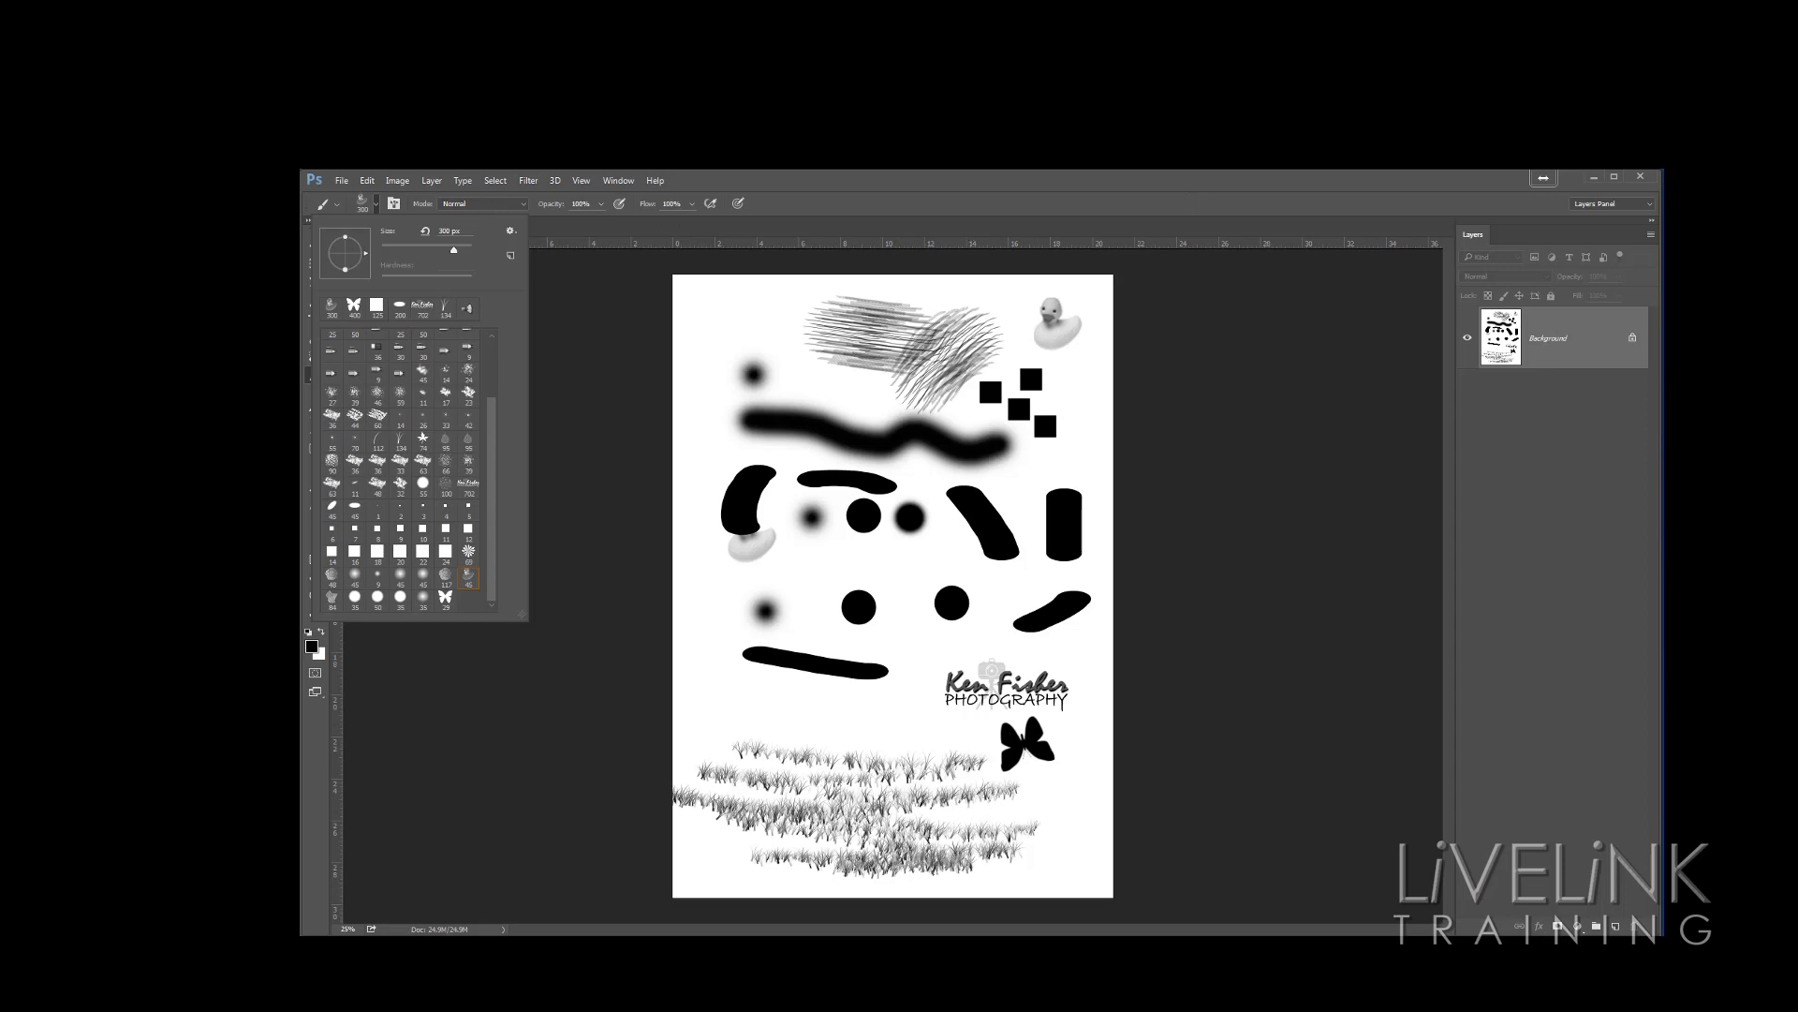
pyautogui.click(1594, 177)
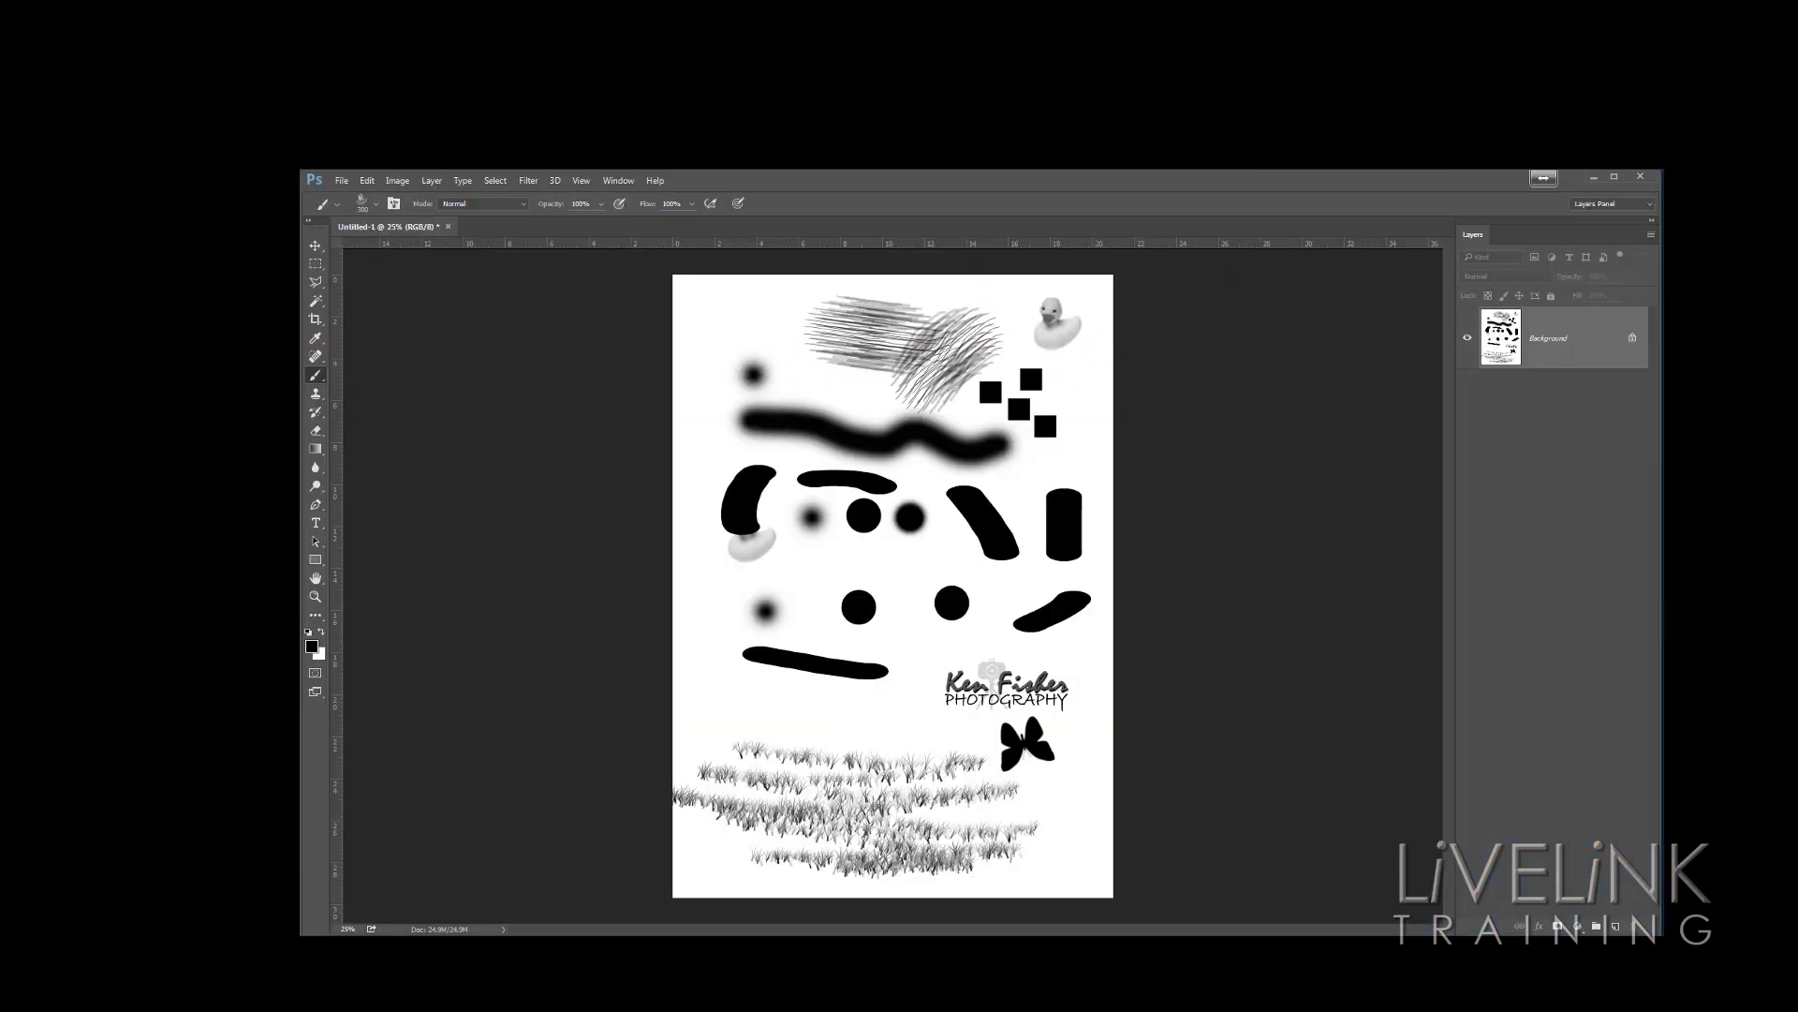
pyautogui.click(376, 203)
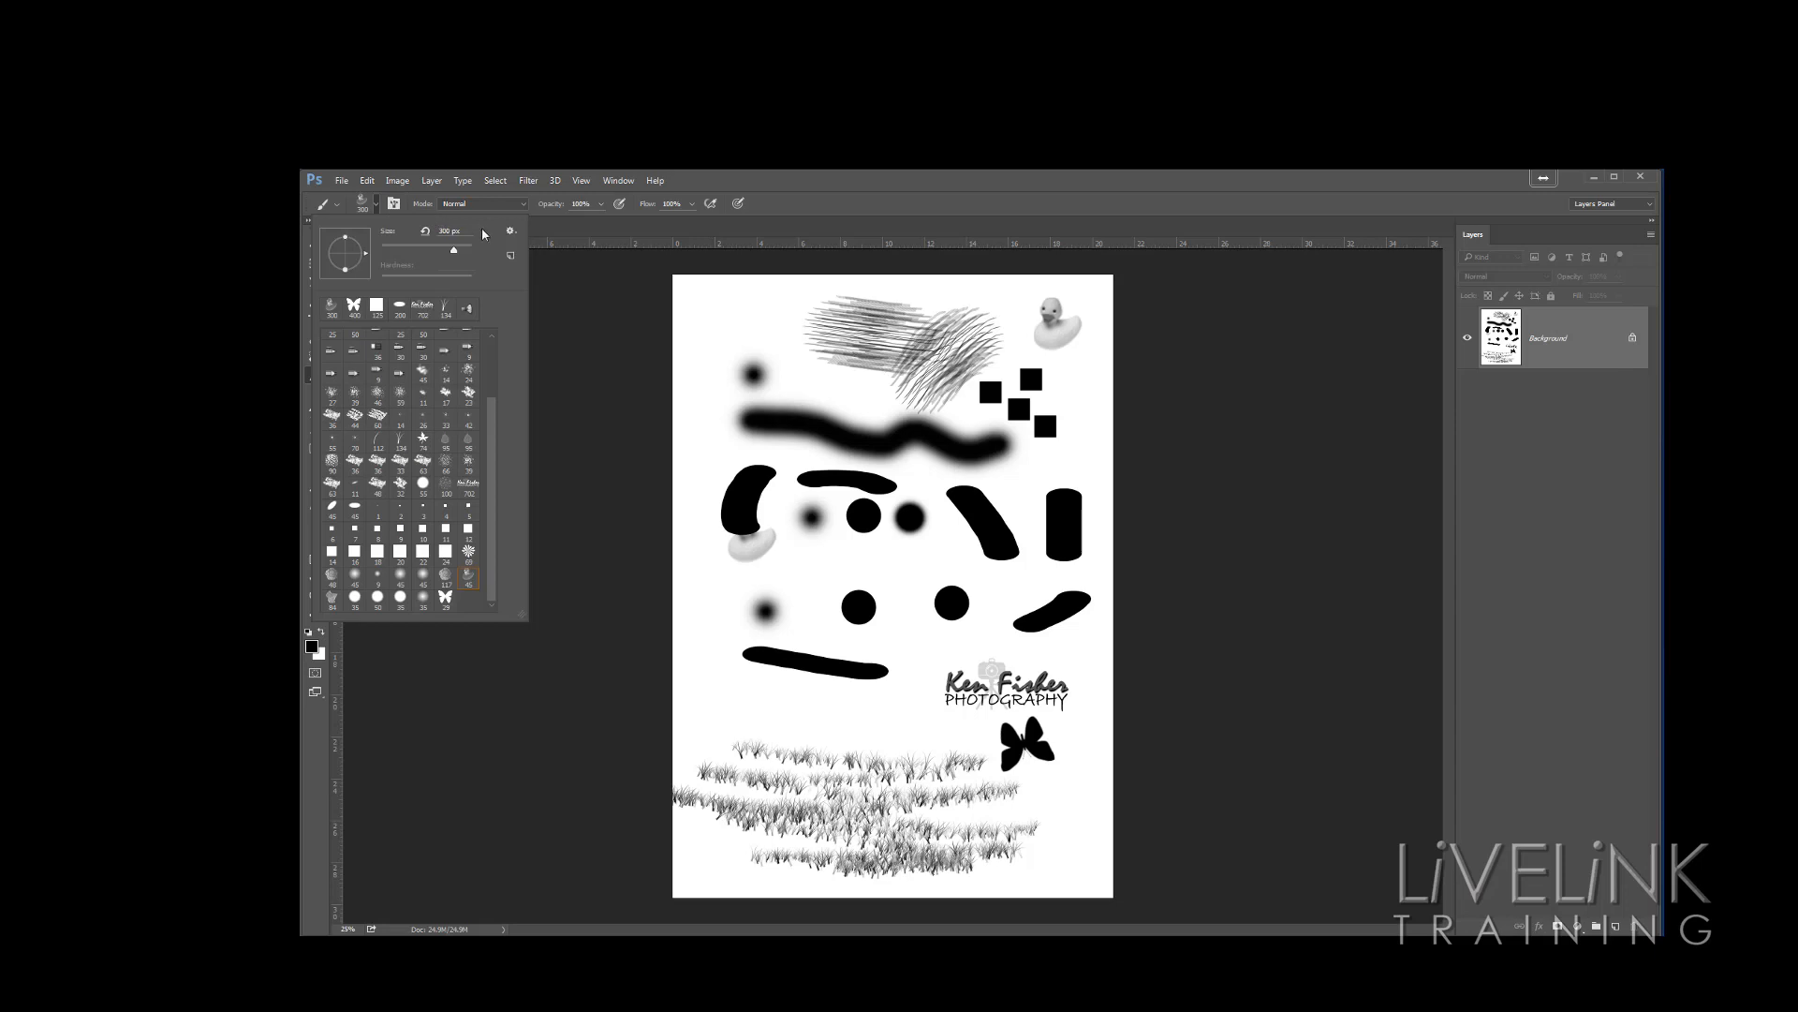
pyautogui.click(512, 232)
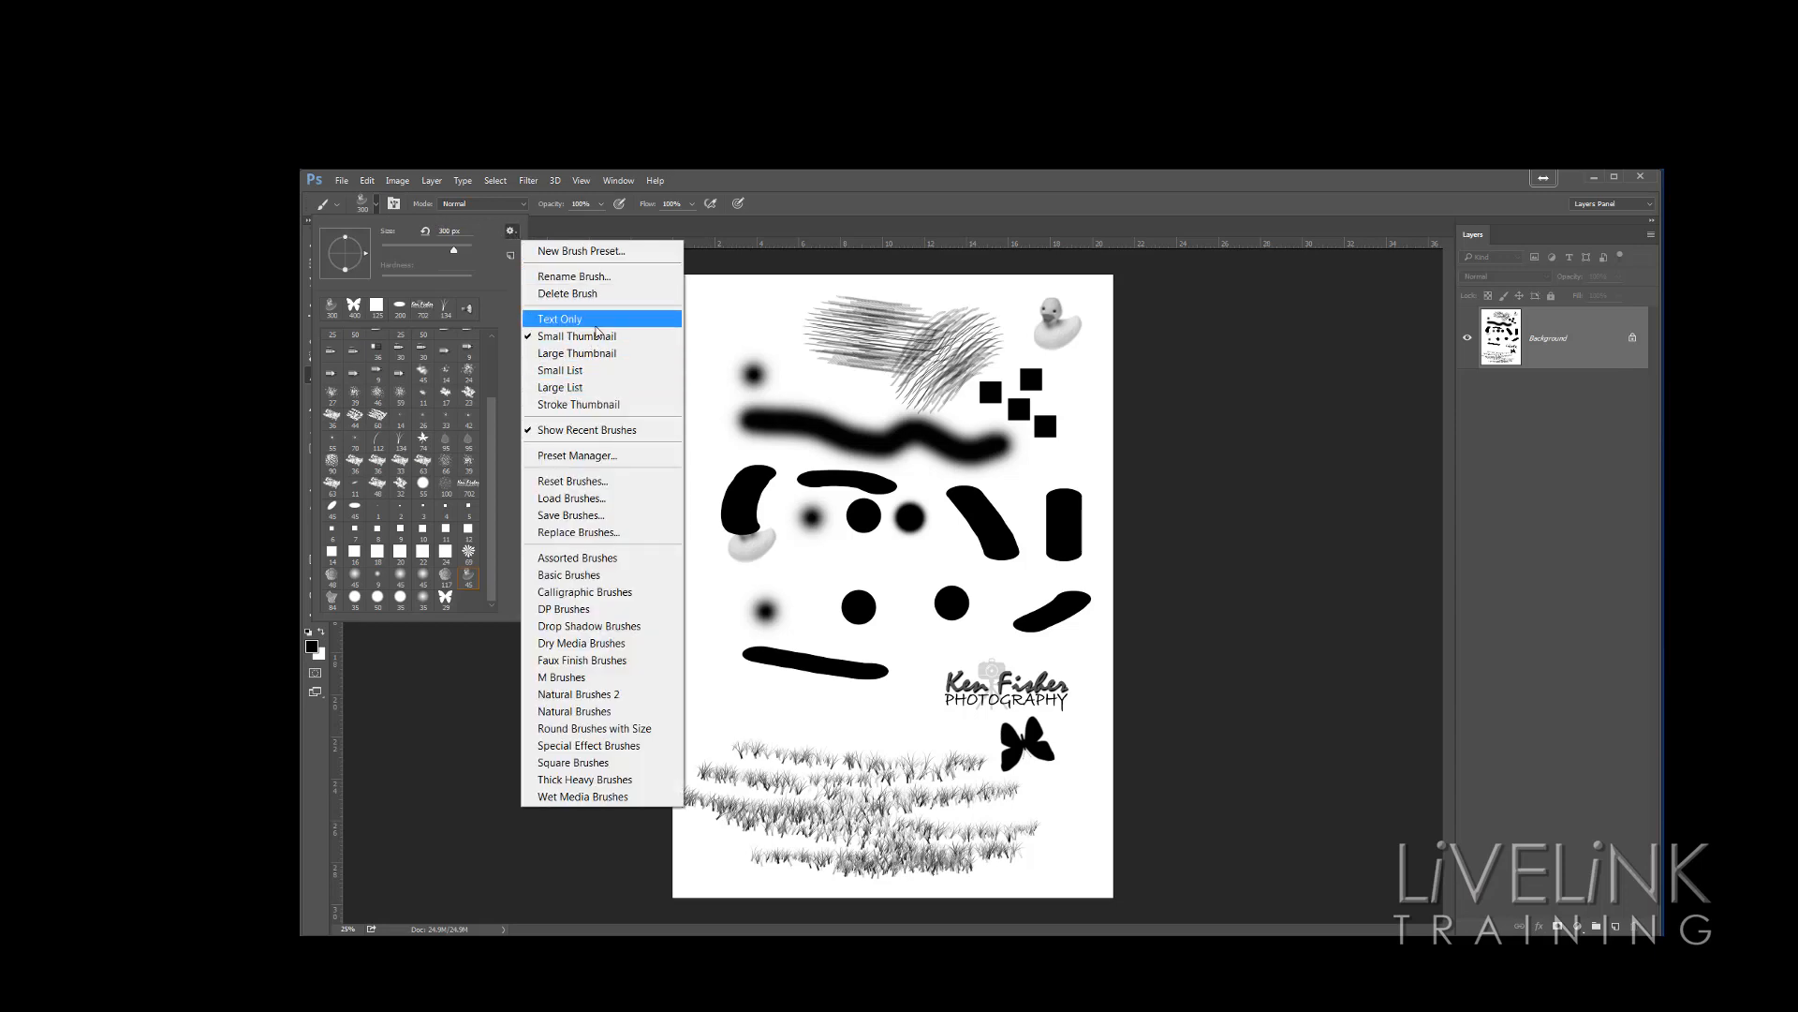
pyautogui.click(591, 503)
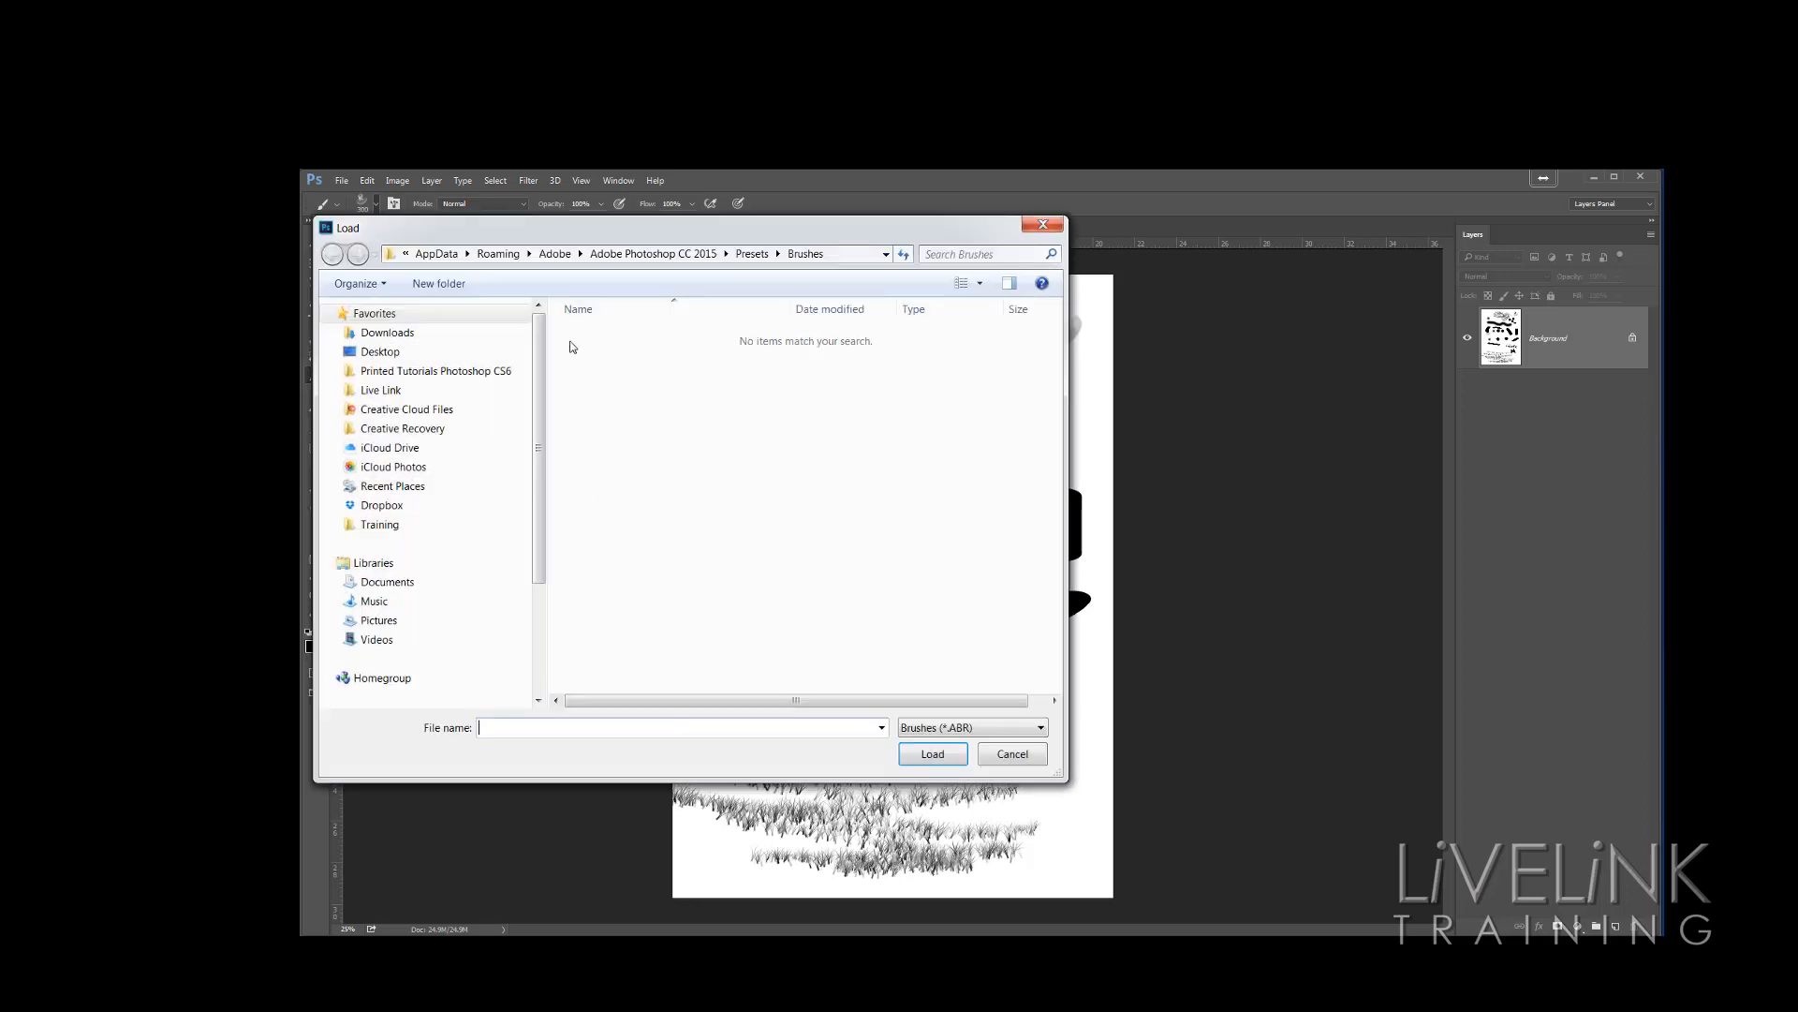
pyautogui.click(380, 352)
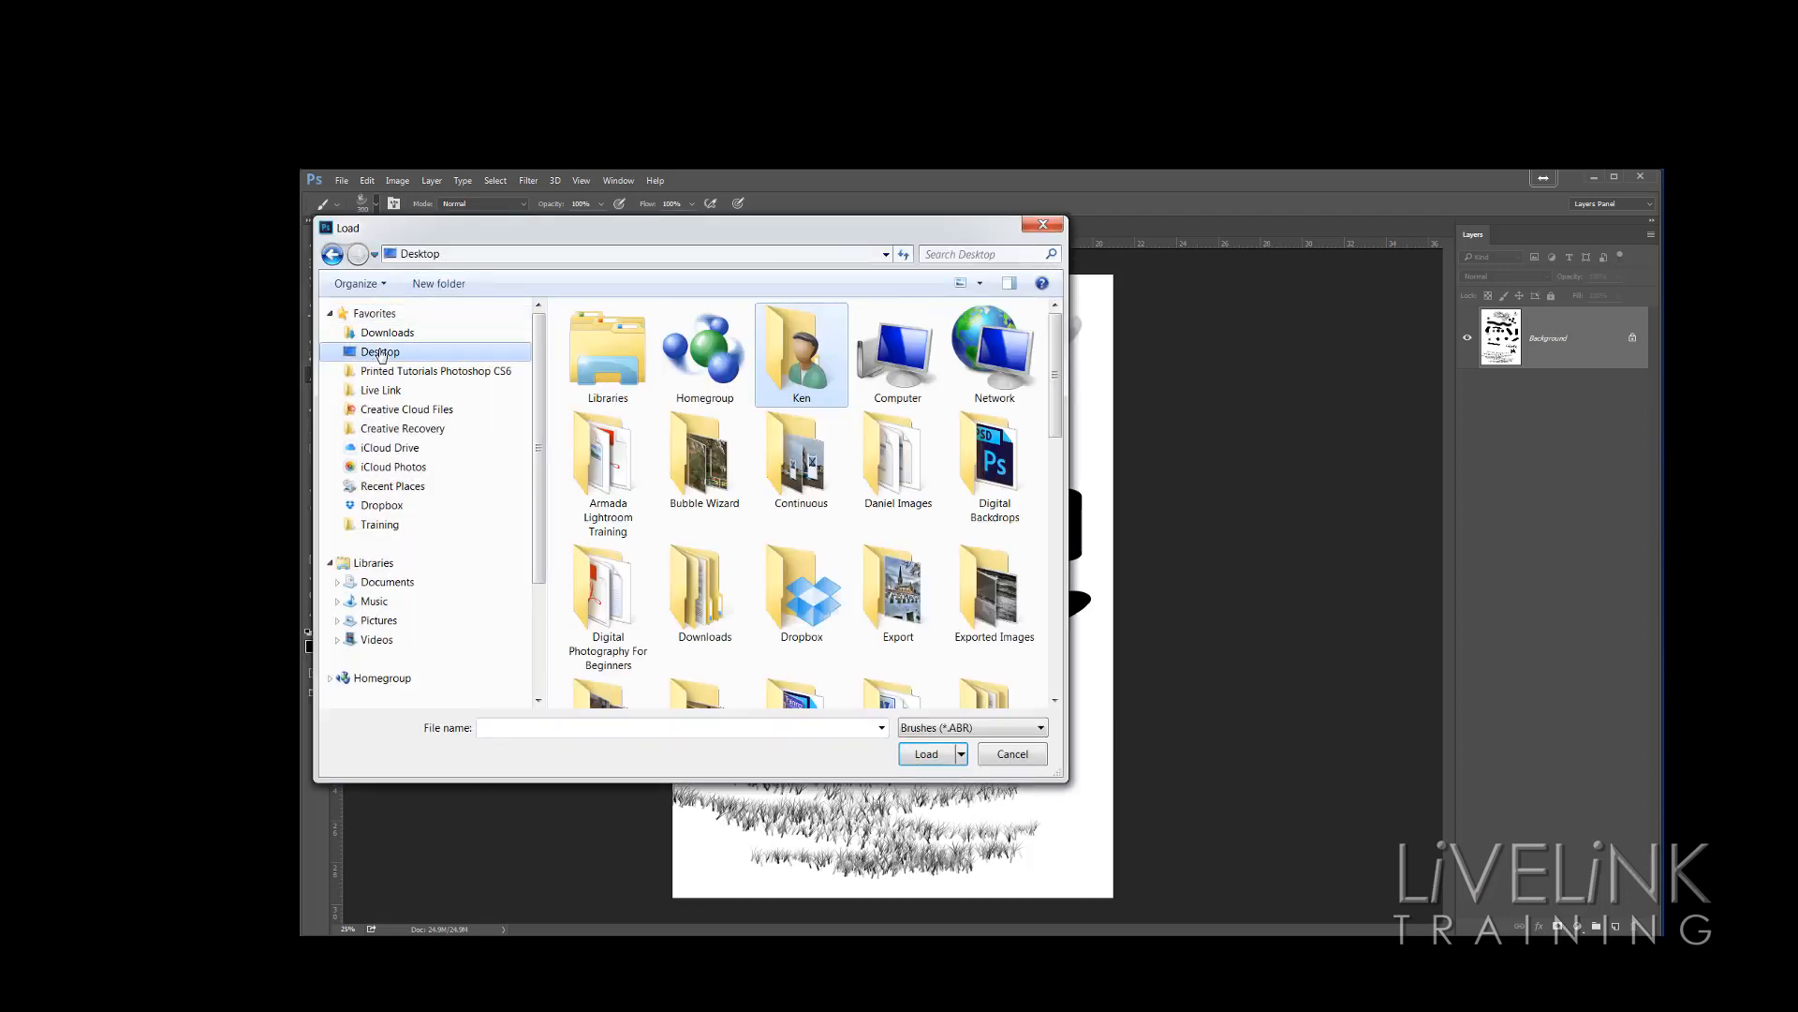
pyautogui.moveTo(1055, 366); pyautogui.dragTo(1021, 604)
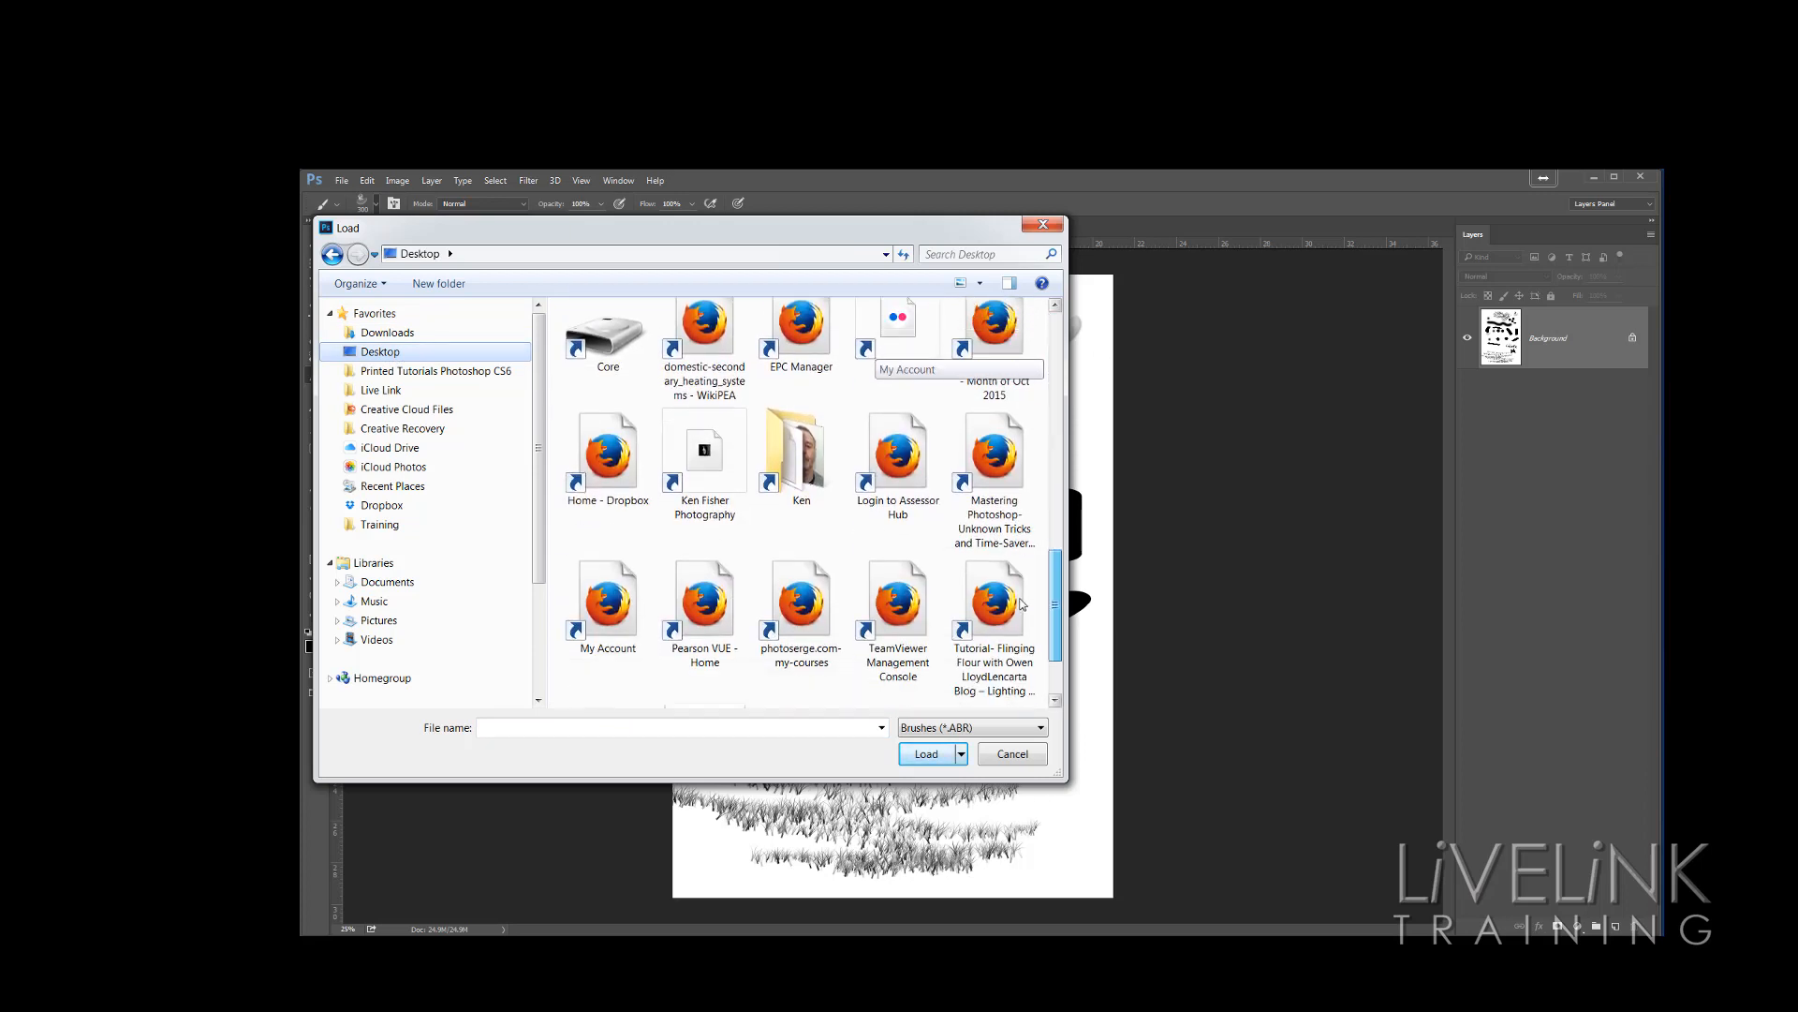
pyautogui.scroll(-2, 1021, 604)
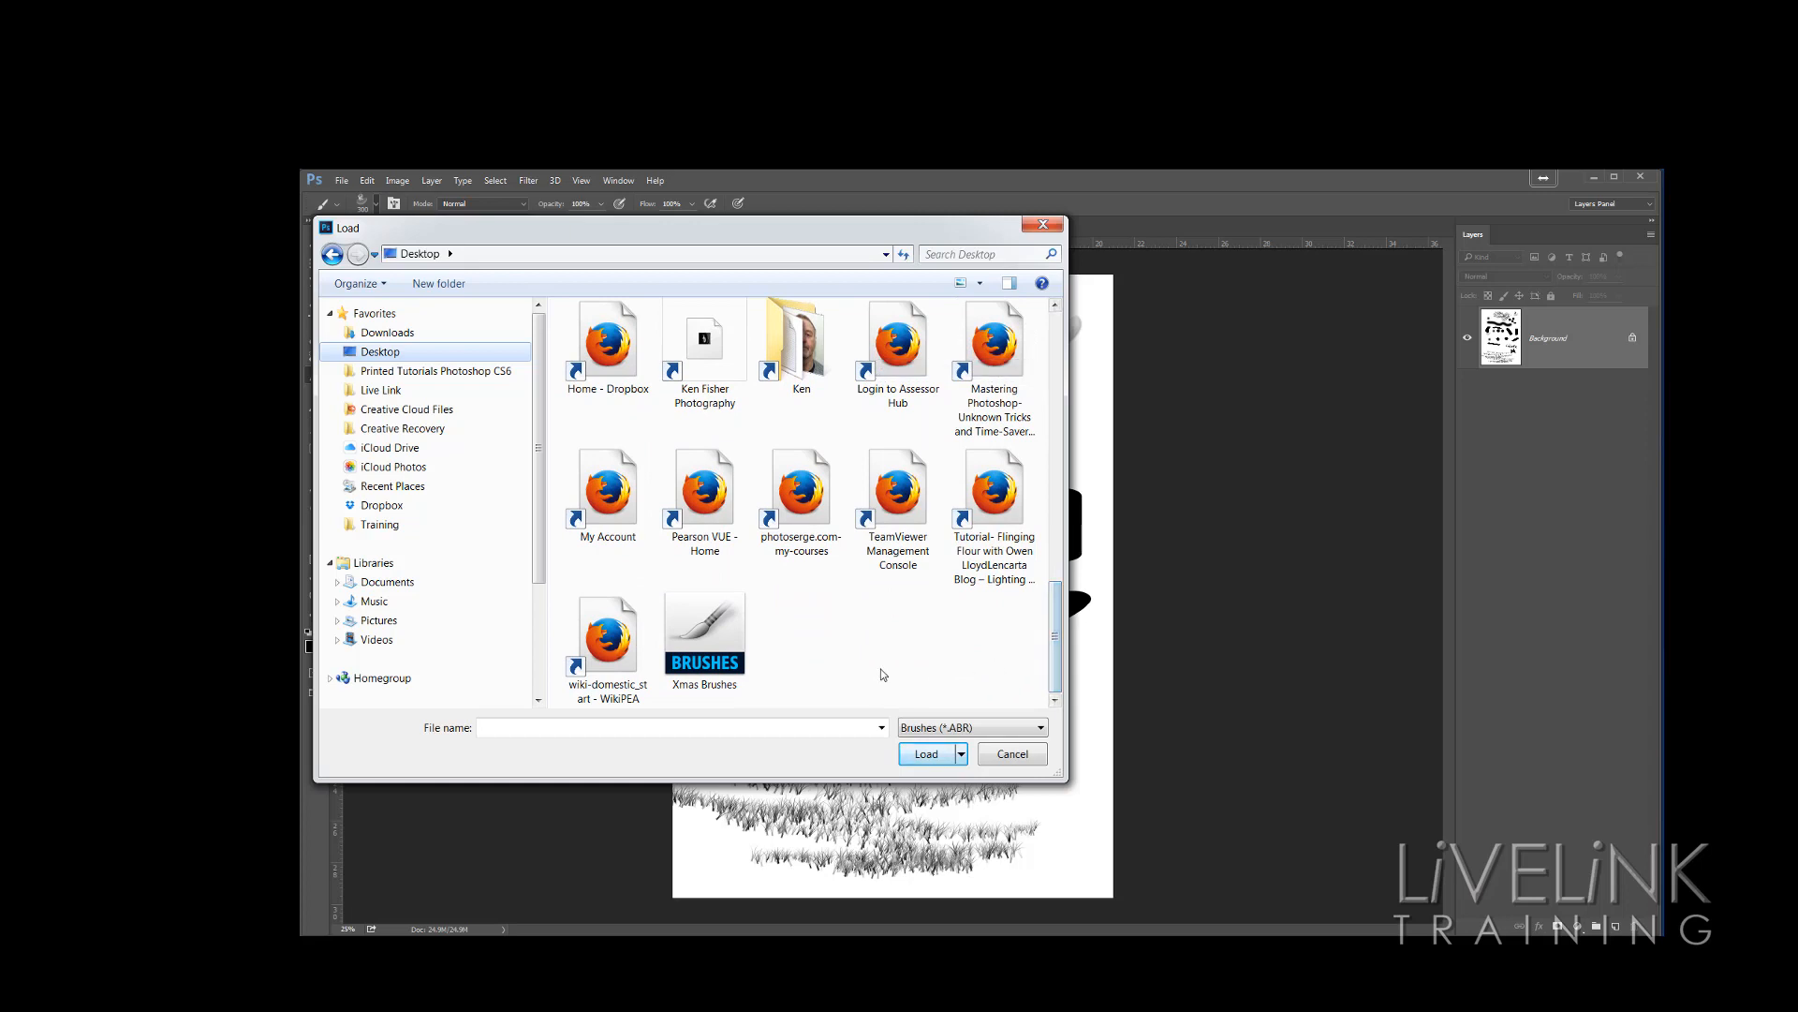
pyautogui.click(724, 662)
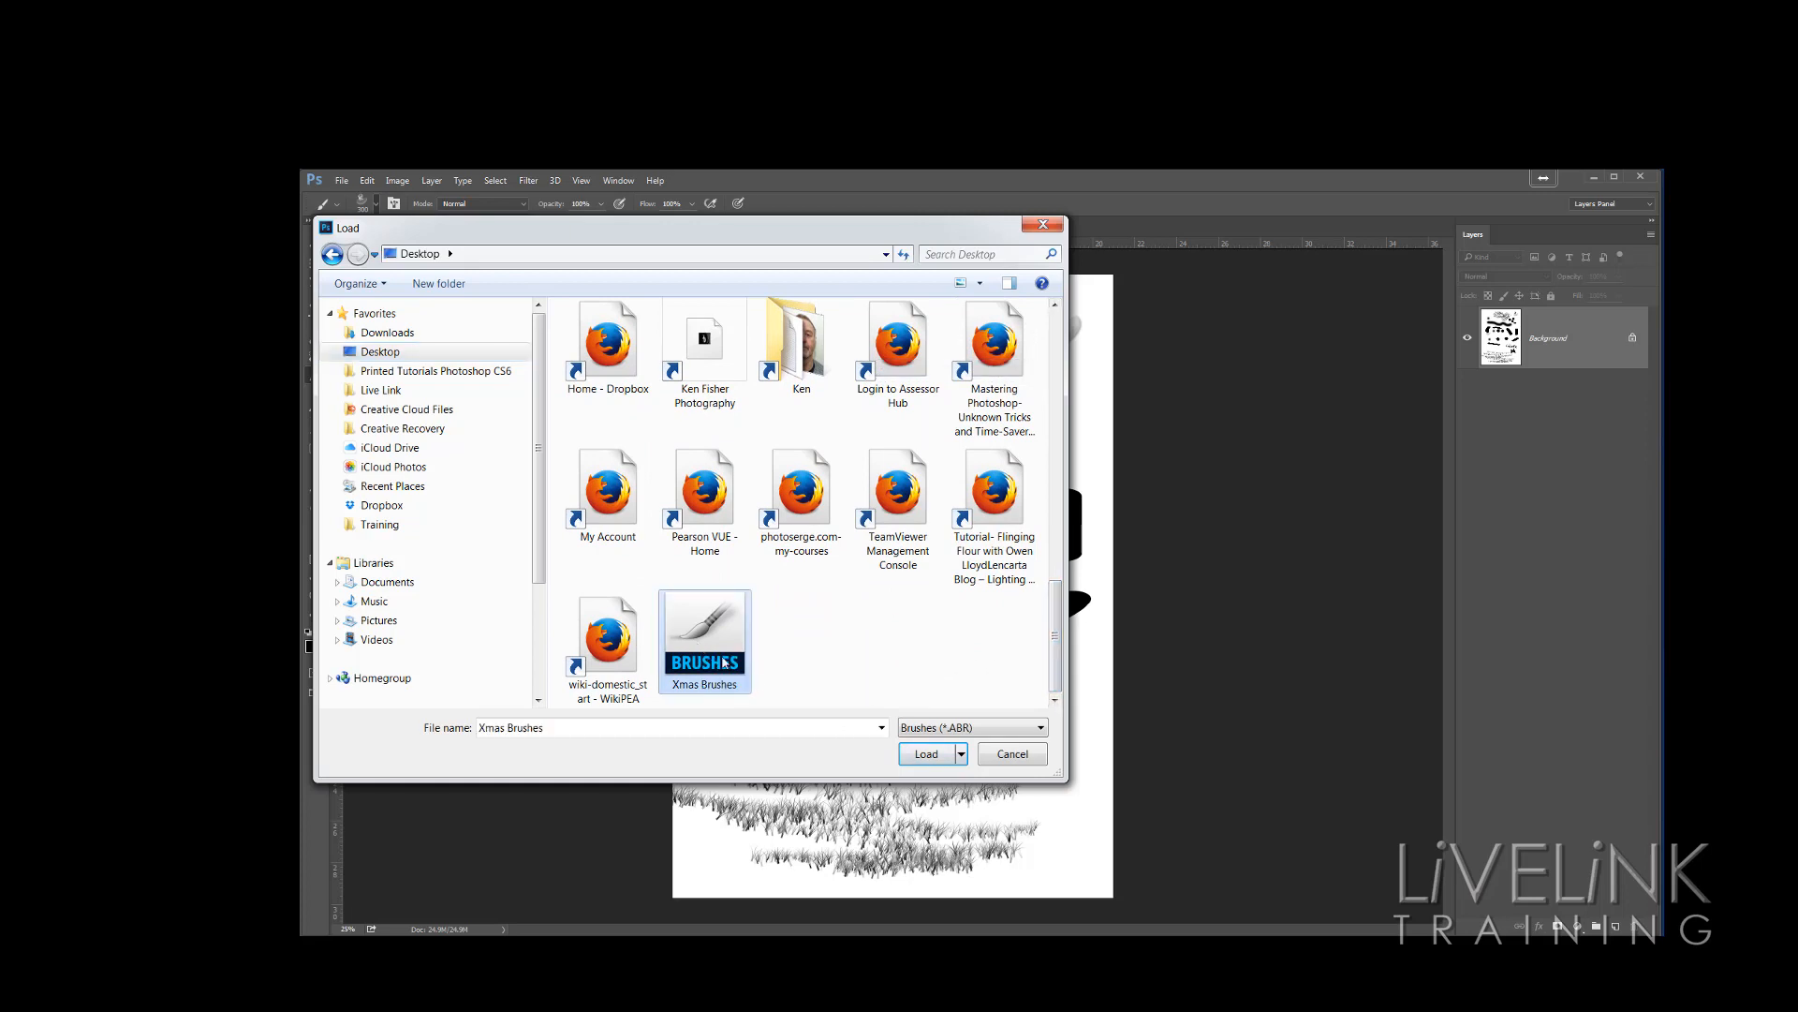
pyautogui.click(926, 754)
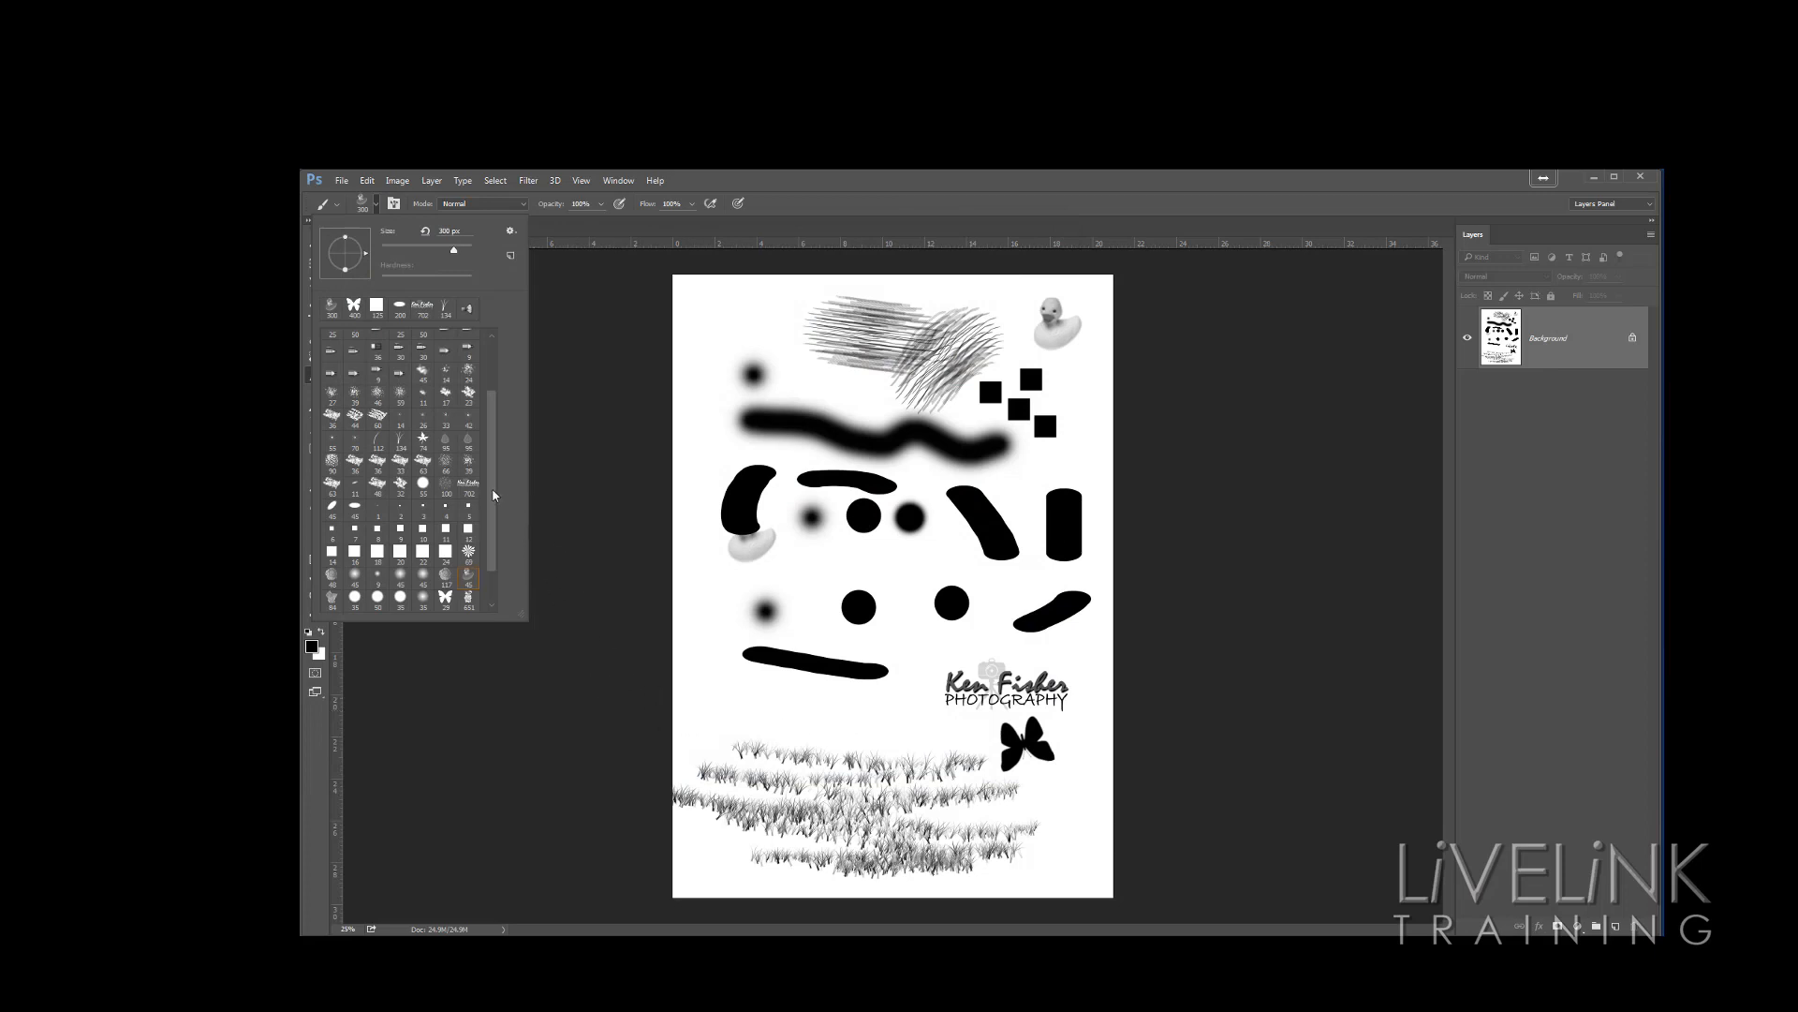
# Select the Christmas tree brush and set the foreground color to green
pyautogui.moveTo(494, 494); pyautogui.dragTo(490, 535)
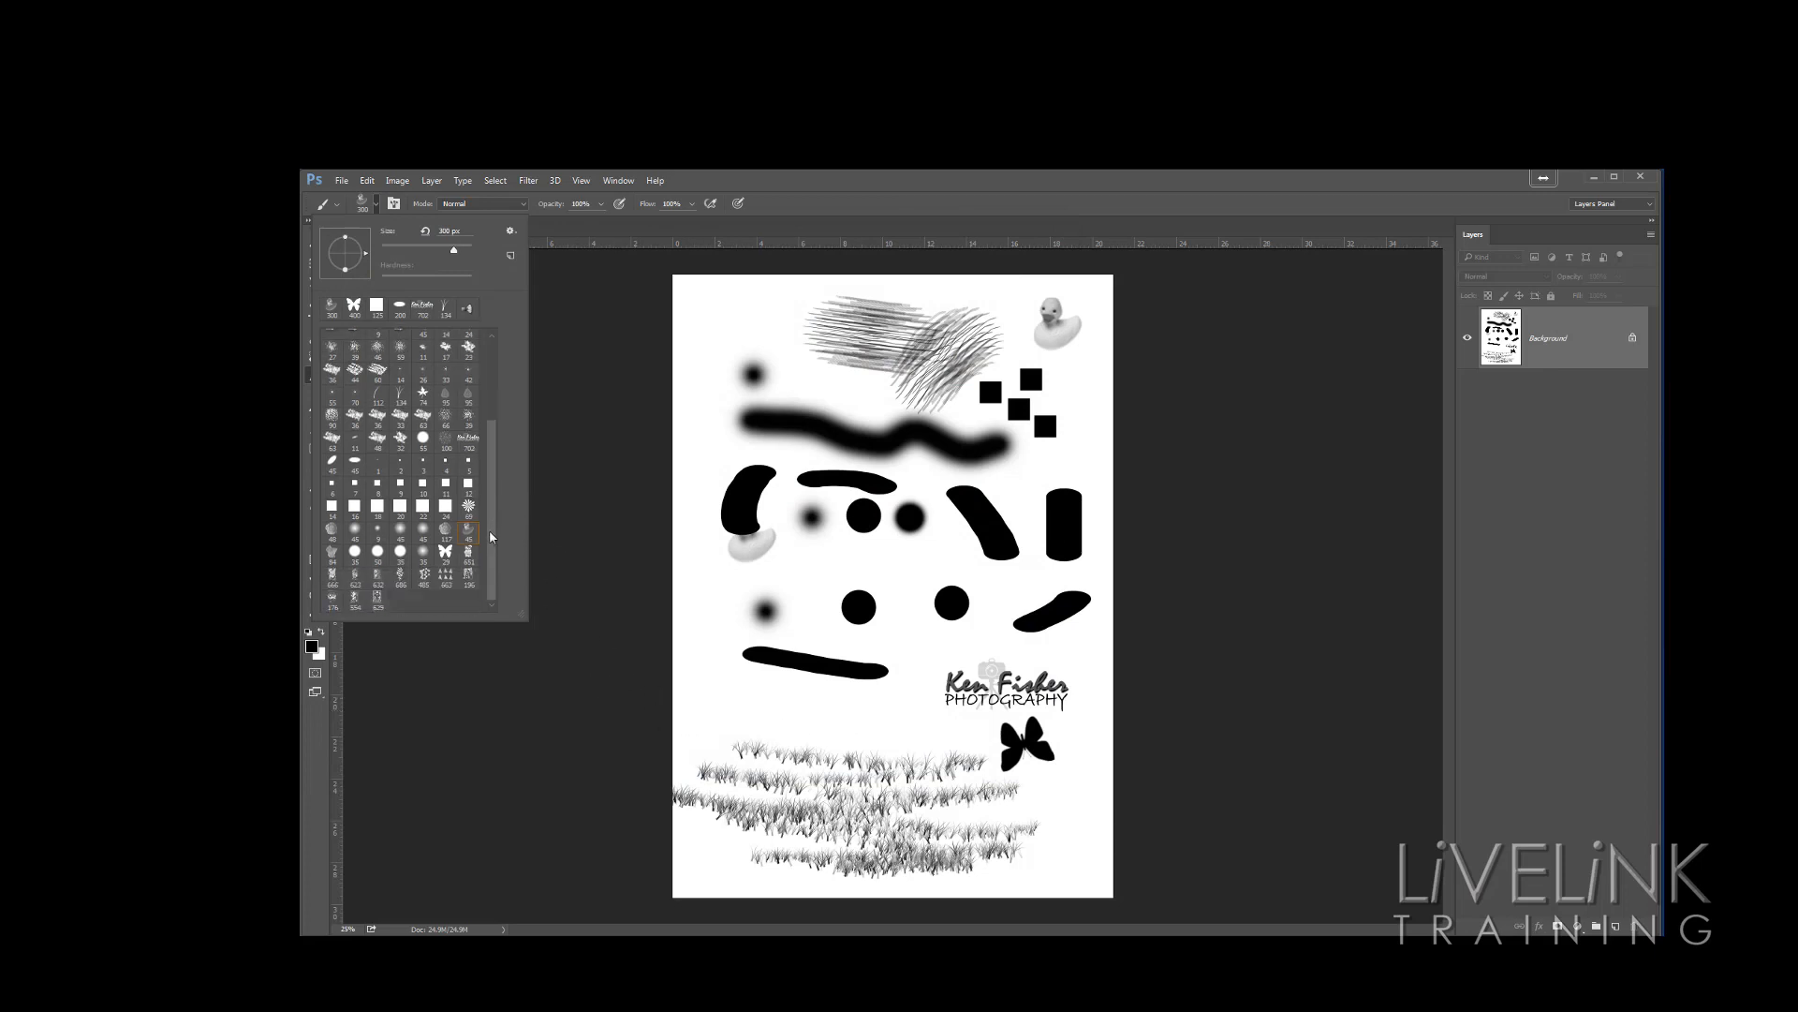
pyautogui.click(445, 576)
pyautogui.click(313, 645)
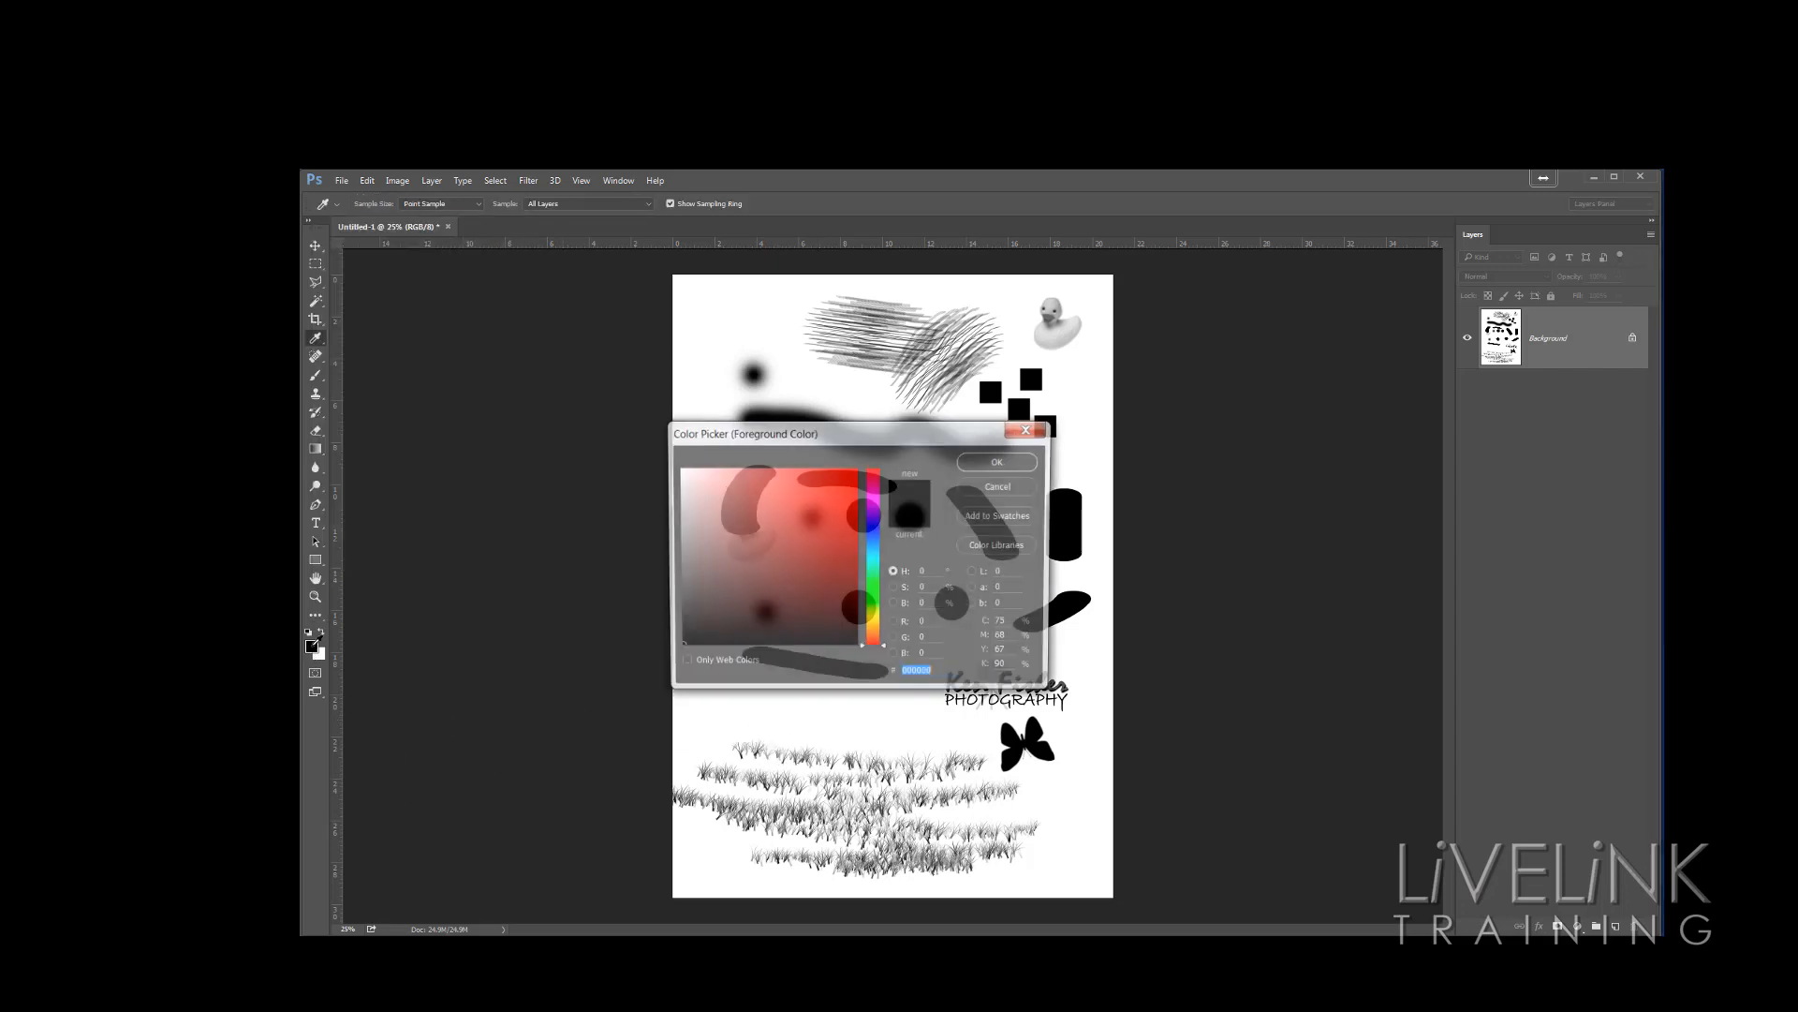
pyautogui.click(879, 584)
pyautogui.click(843, 544)
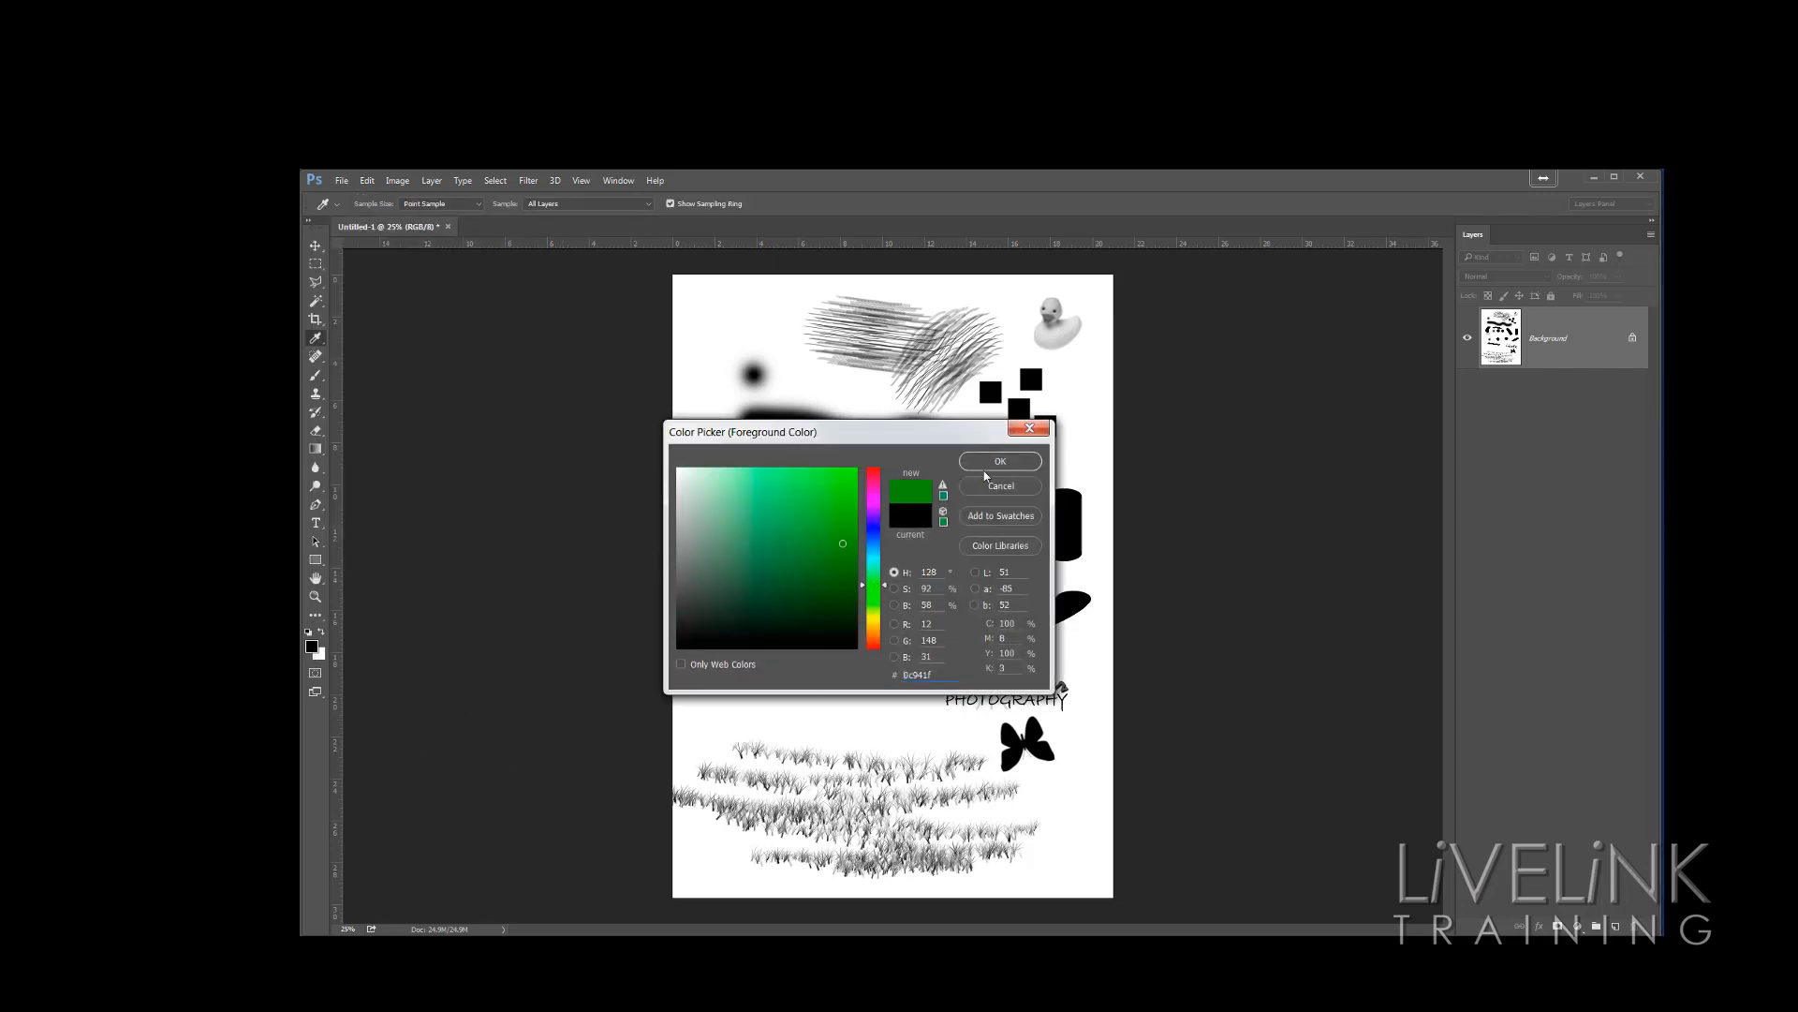
pyautogui.click(1000, 461)
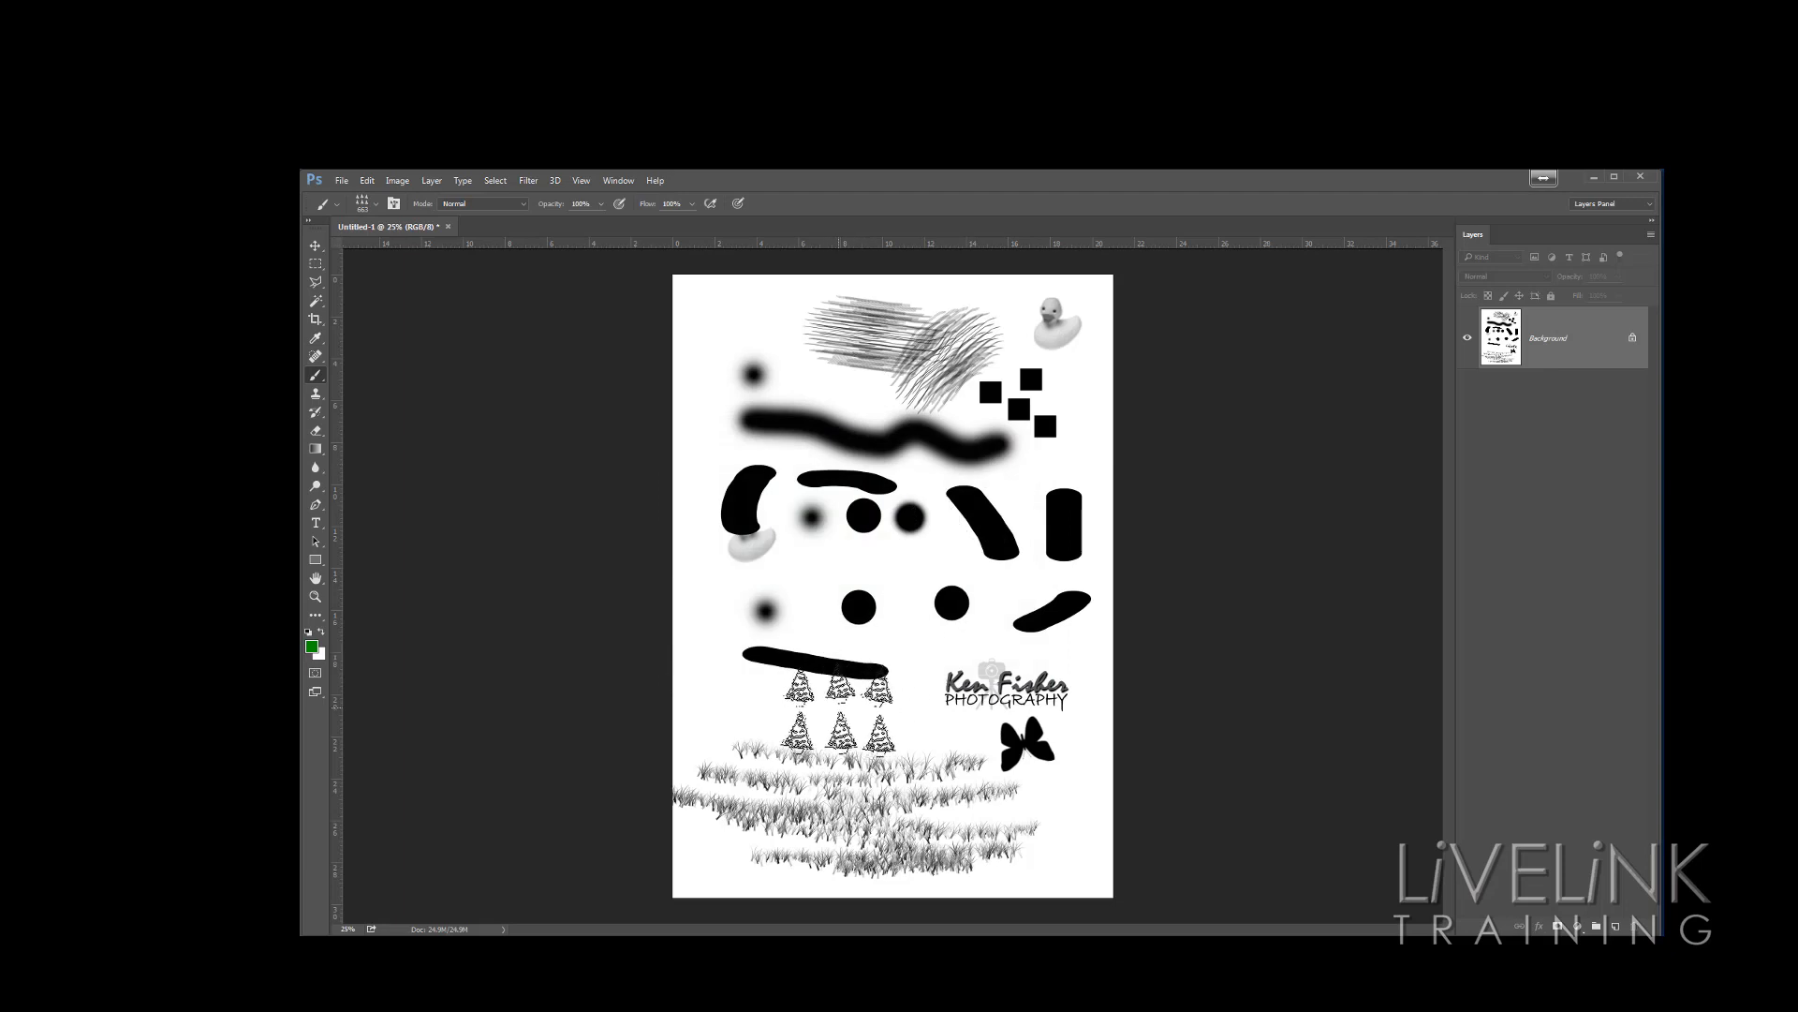
# Stamp green Christmas trees below the black stroke and at the top left of the page, cancelling an accidental document close
pyautogui.click(836, 709)
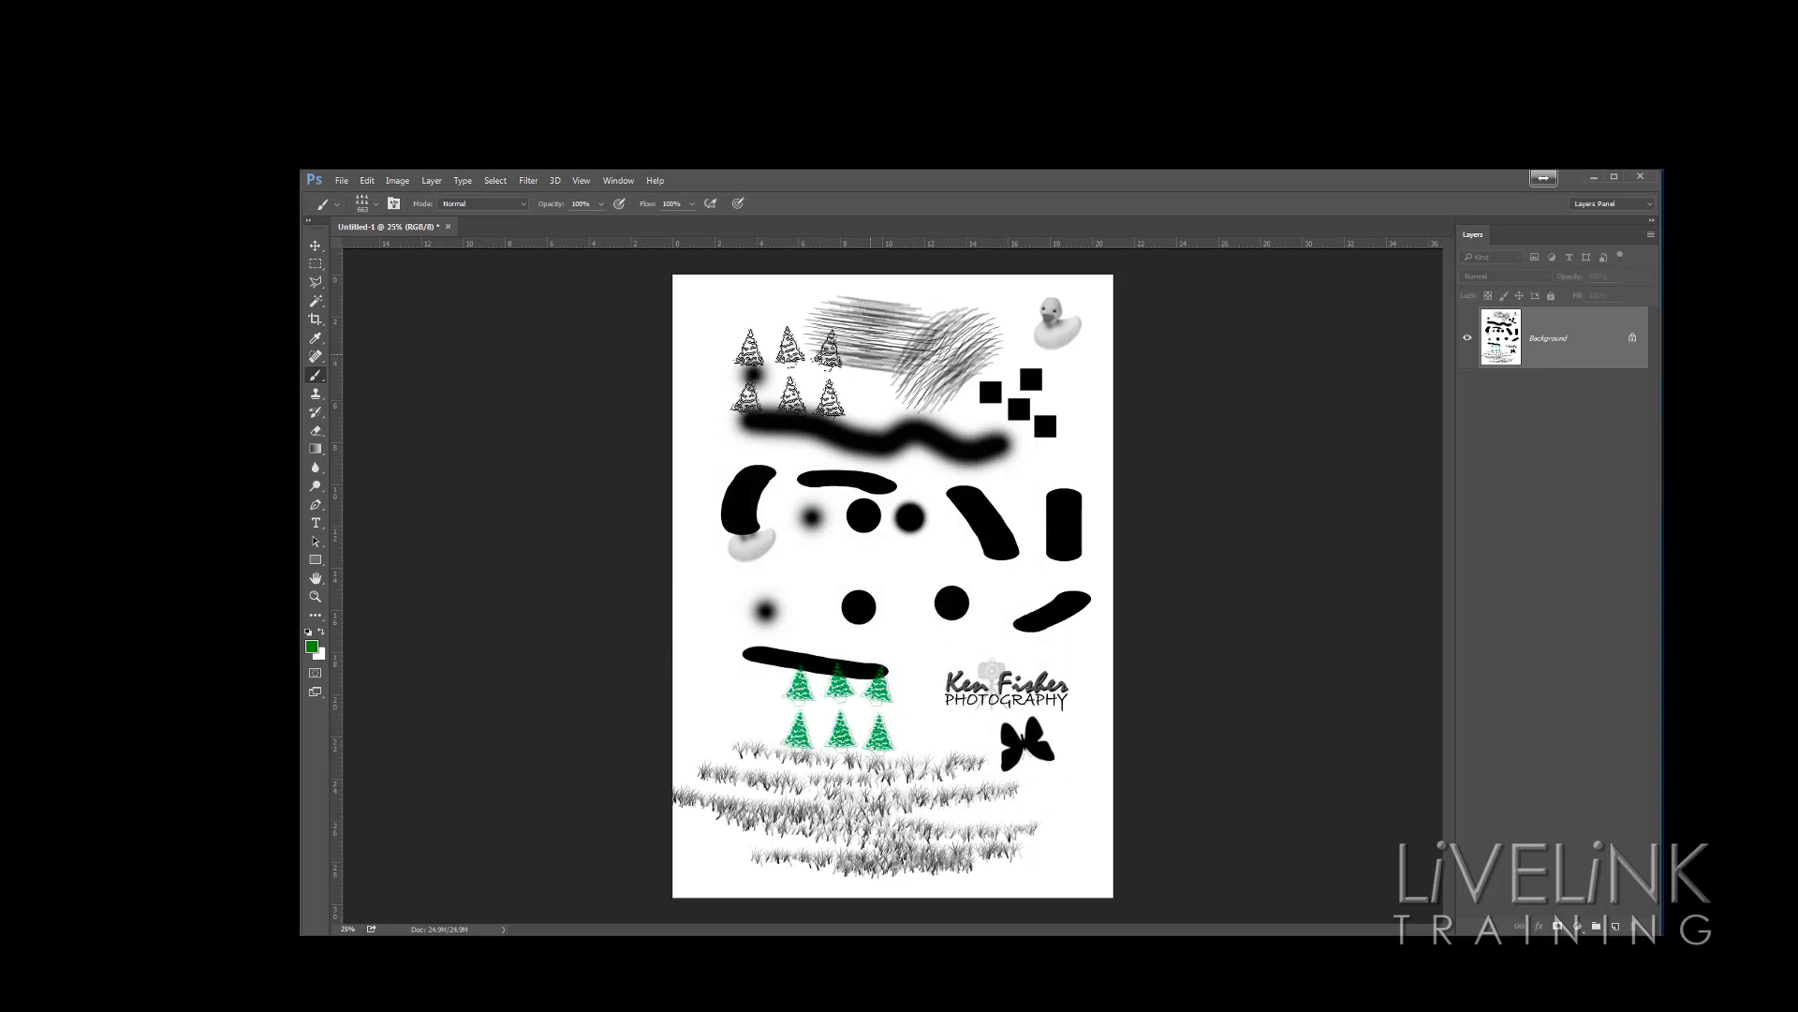
pyautogui.click(773, 351)
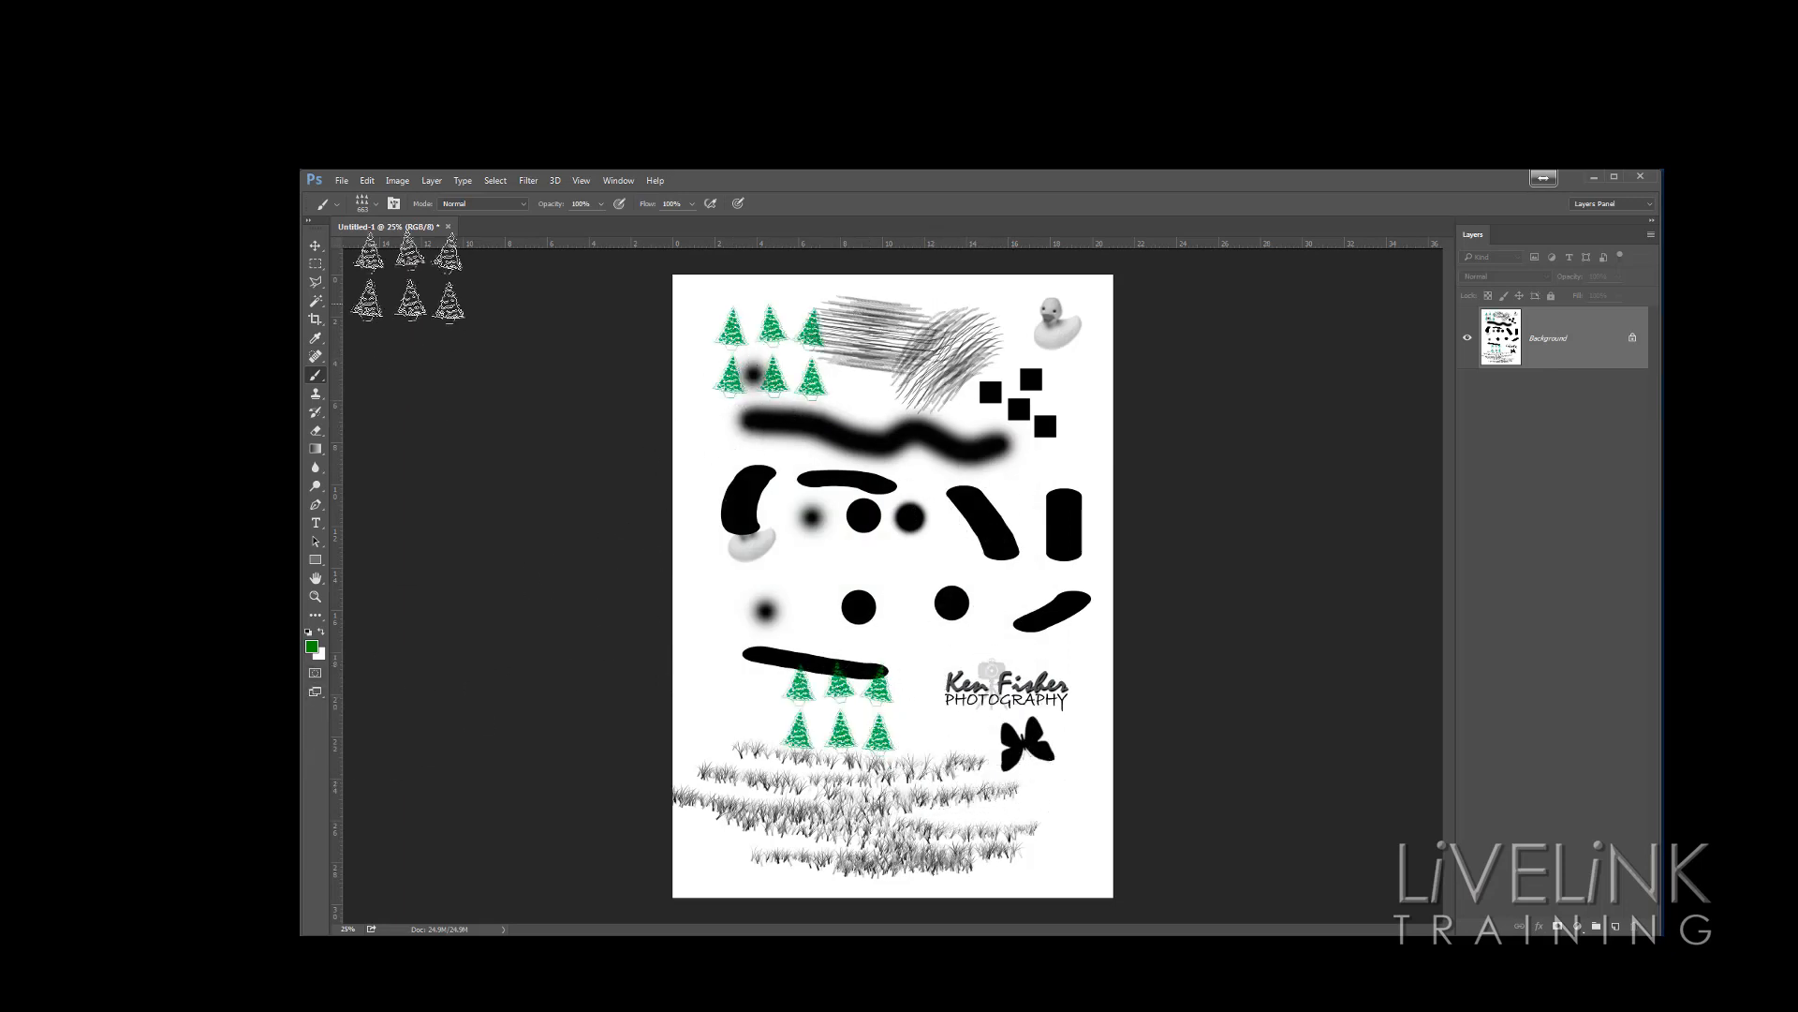
pyautogui.click(448, 226)
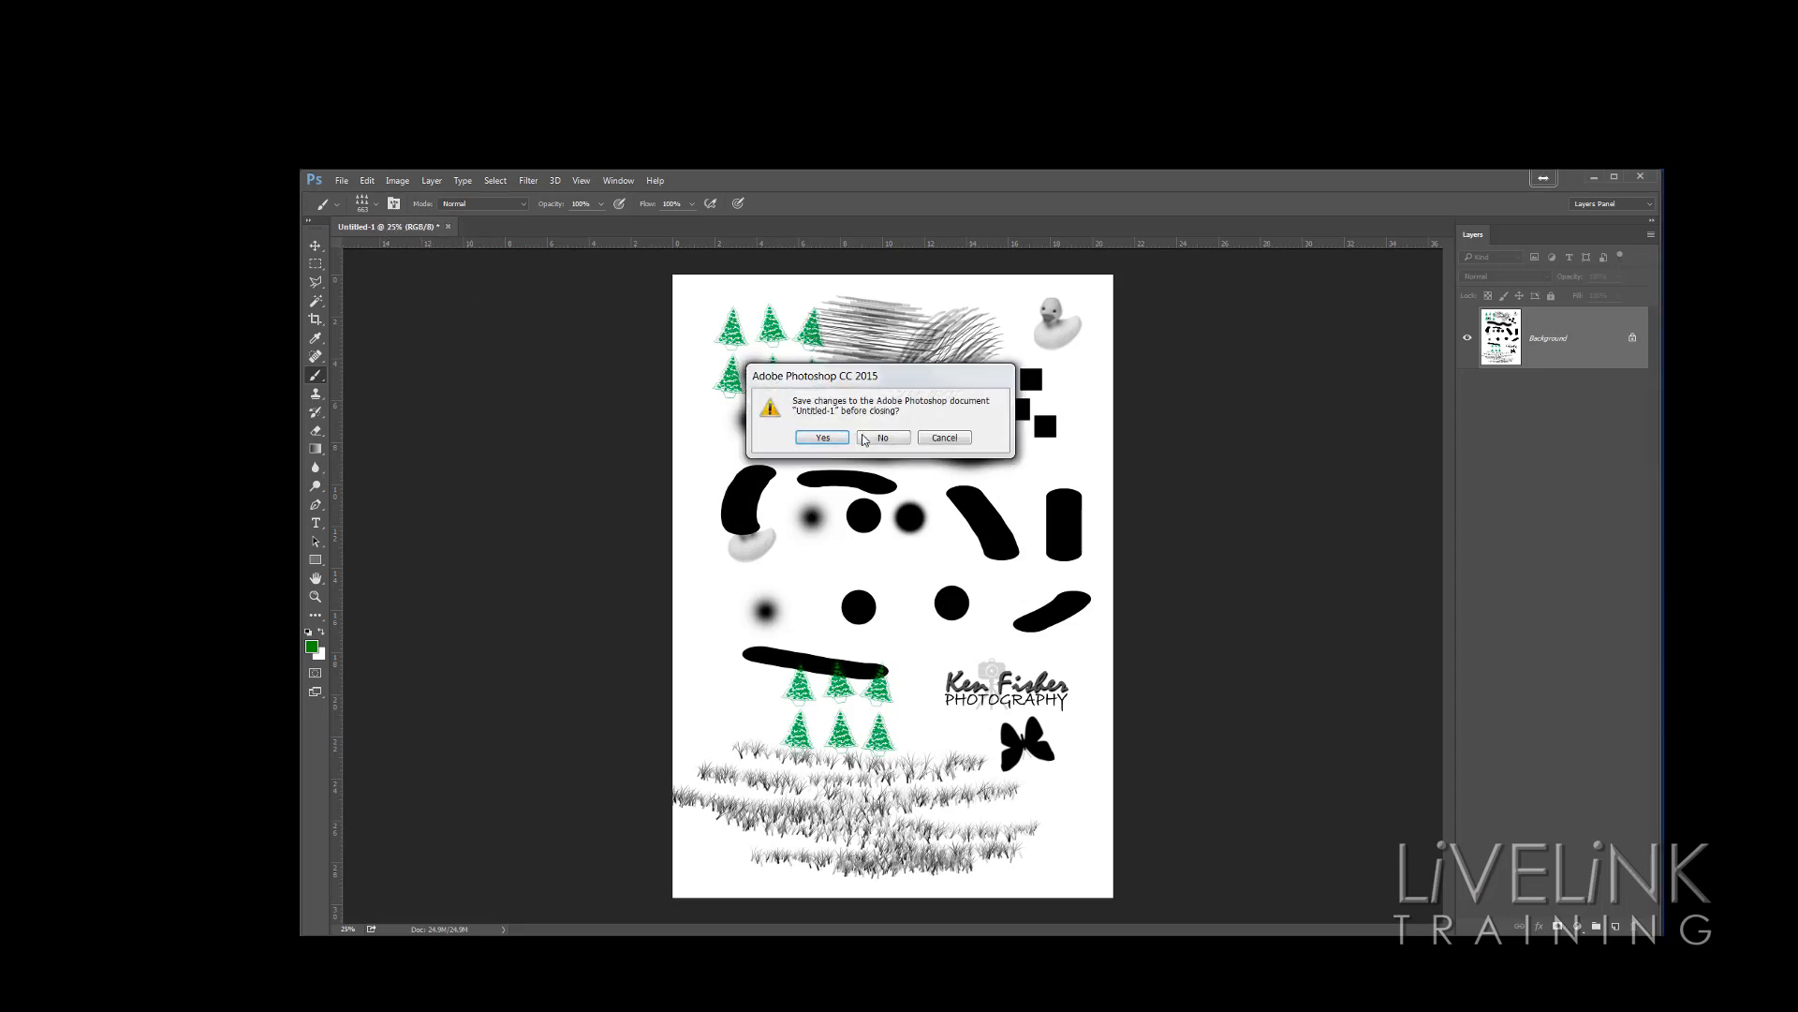
pyautogui.click(944, 438)
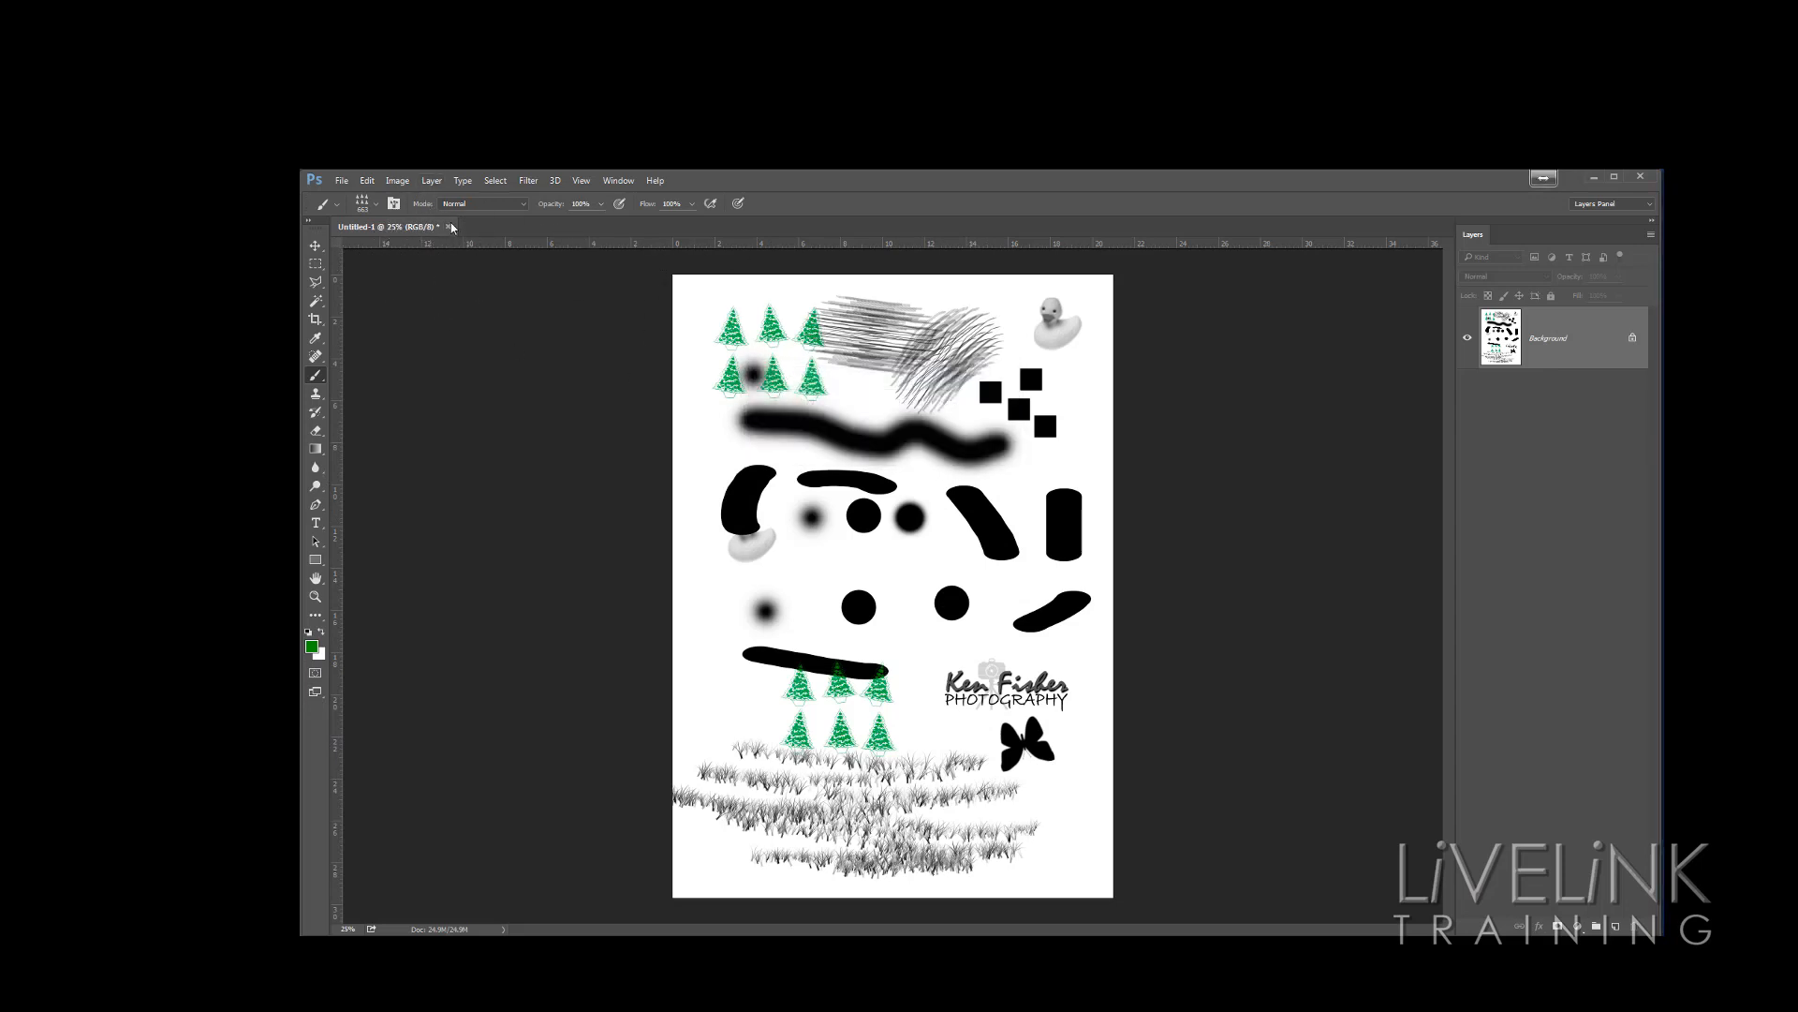
# Select the Christmas holly card brush and stamp it left of the lower black dots
pyautogui.click(376, 204)
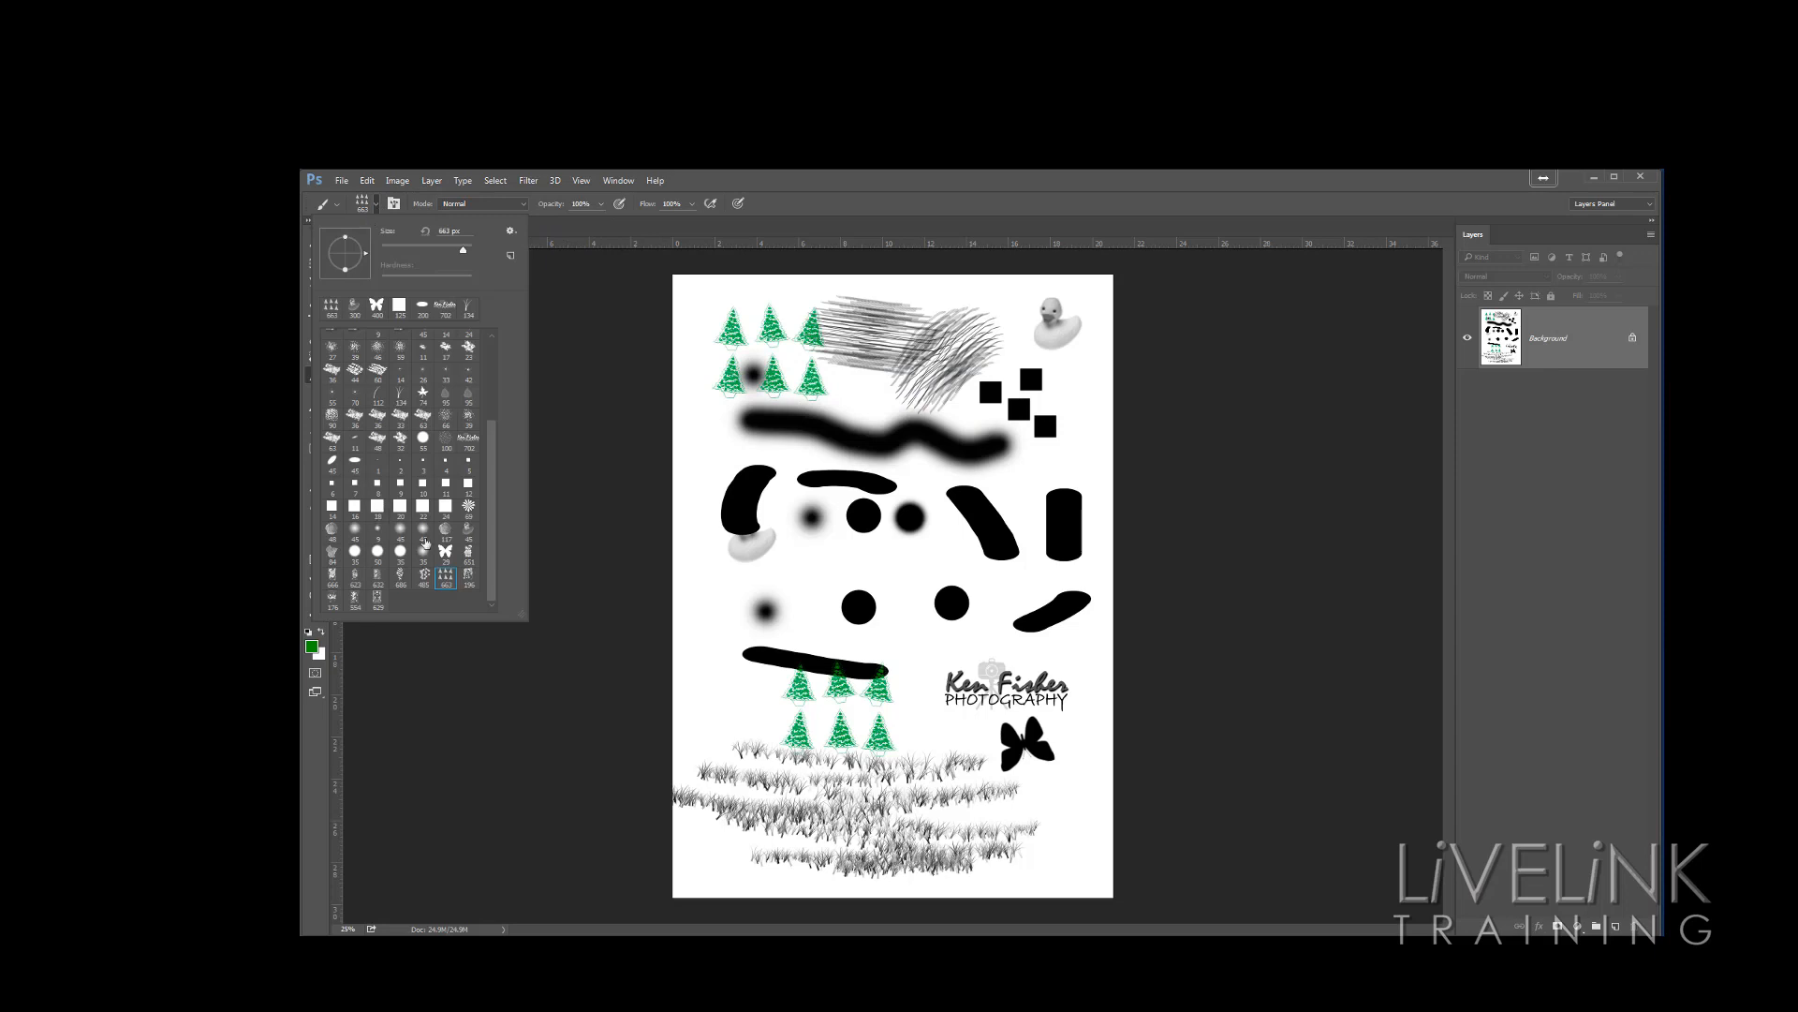
pyautogui.click(354, 600)
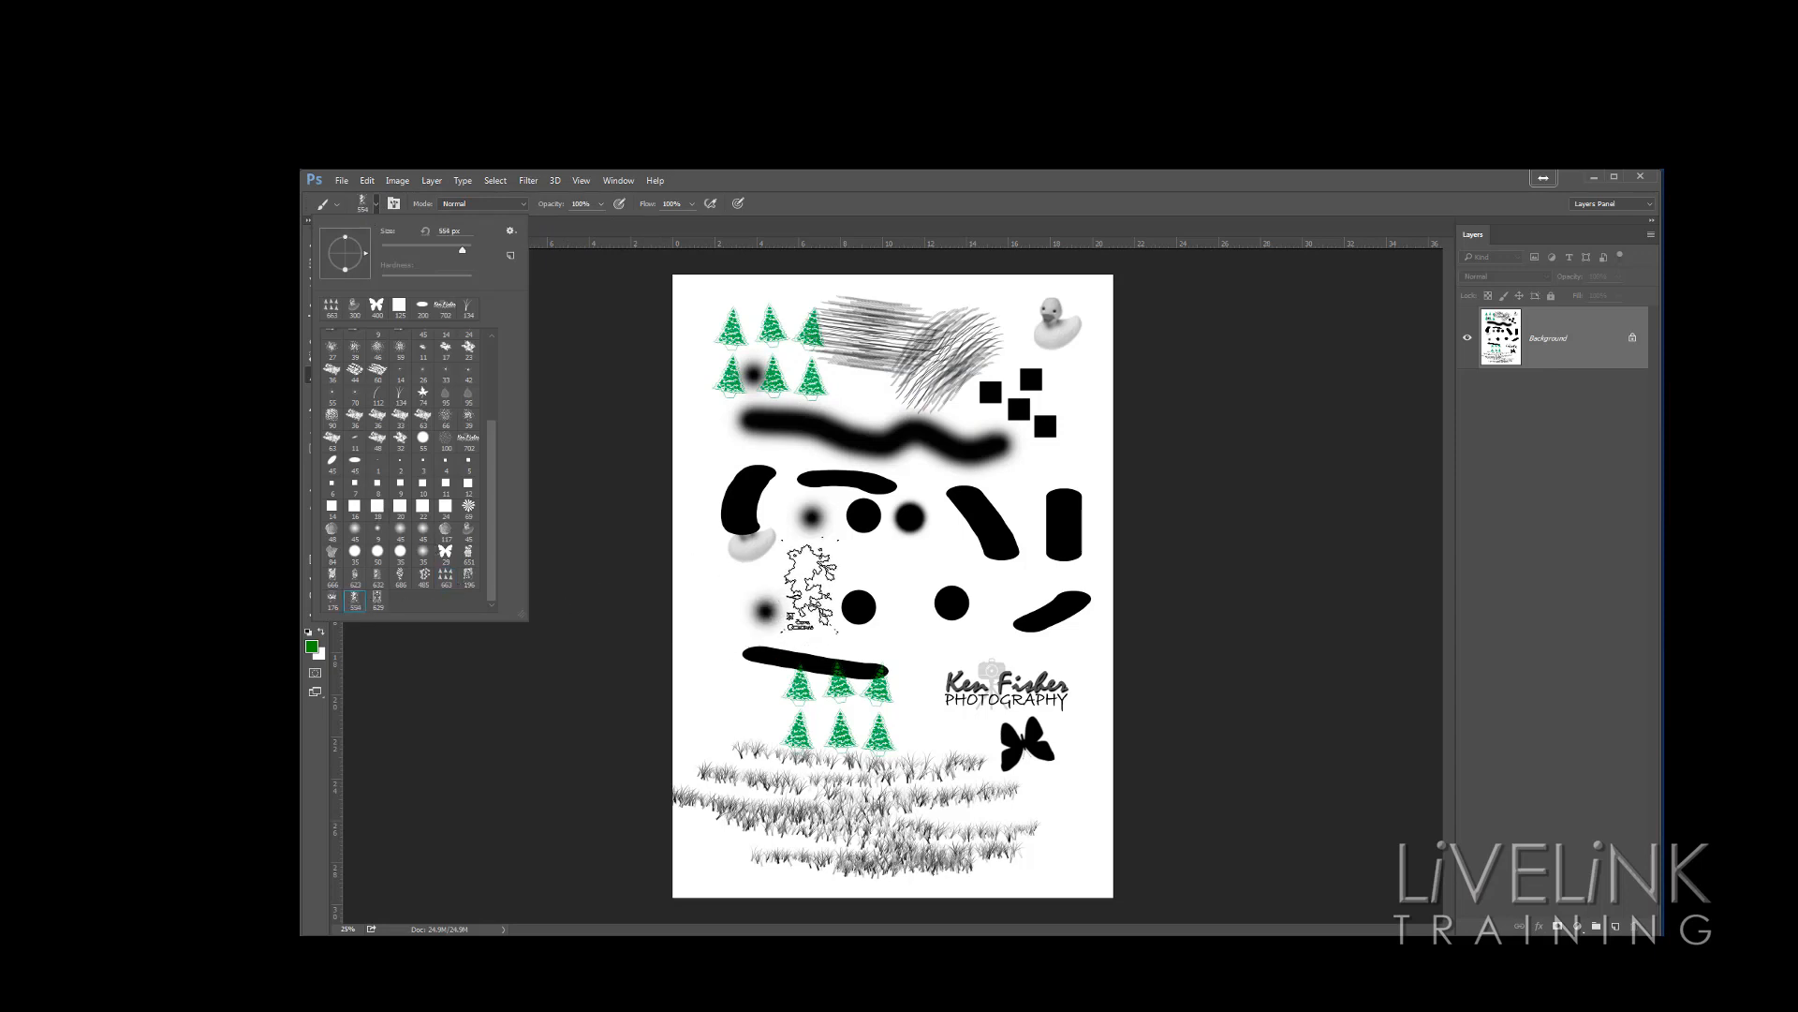
pyautogui.click(810, 585)
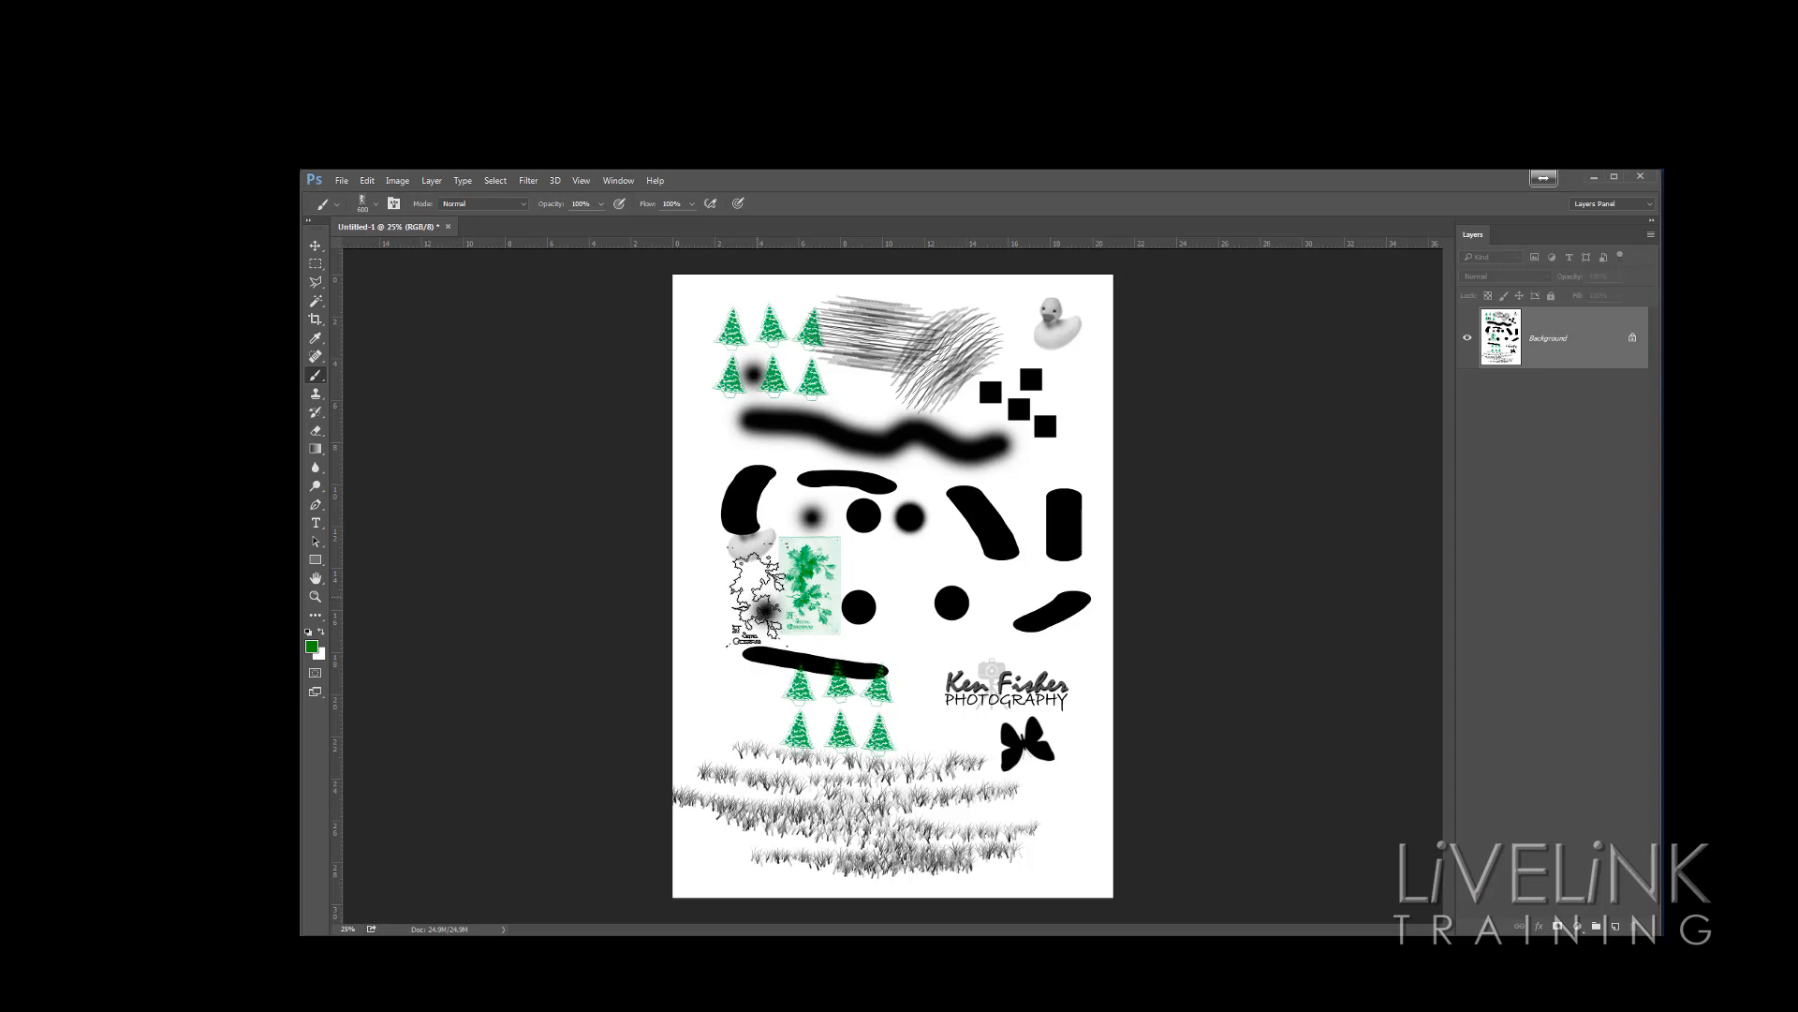
# Select a hard round brush, reduce its size, and stamp a green dot above the Ken Fisher Photography logo
pyautogui.click(378, 206)
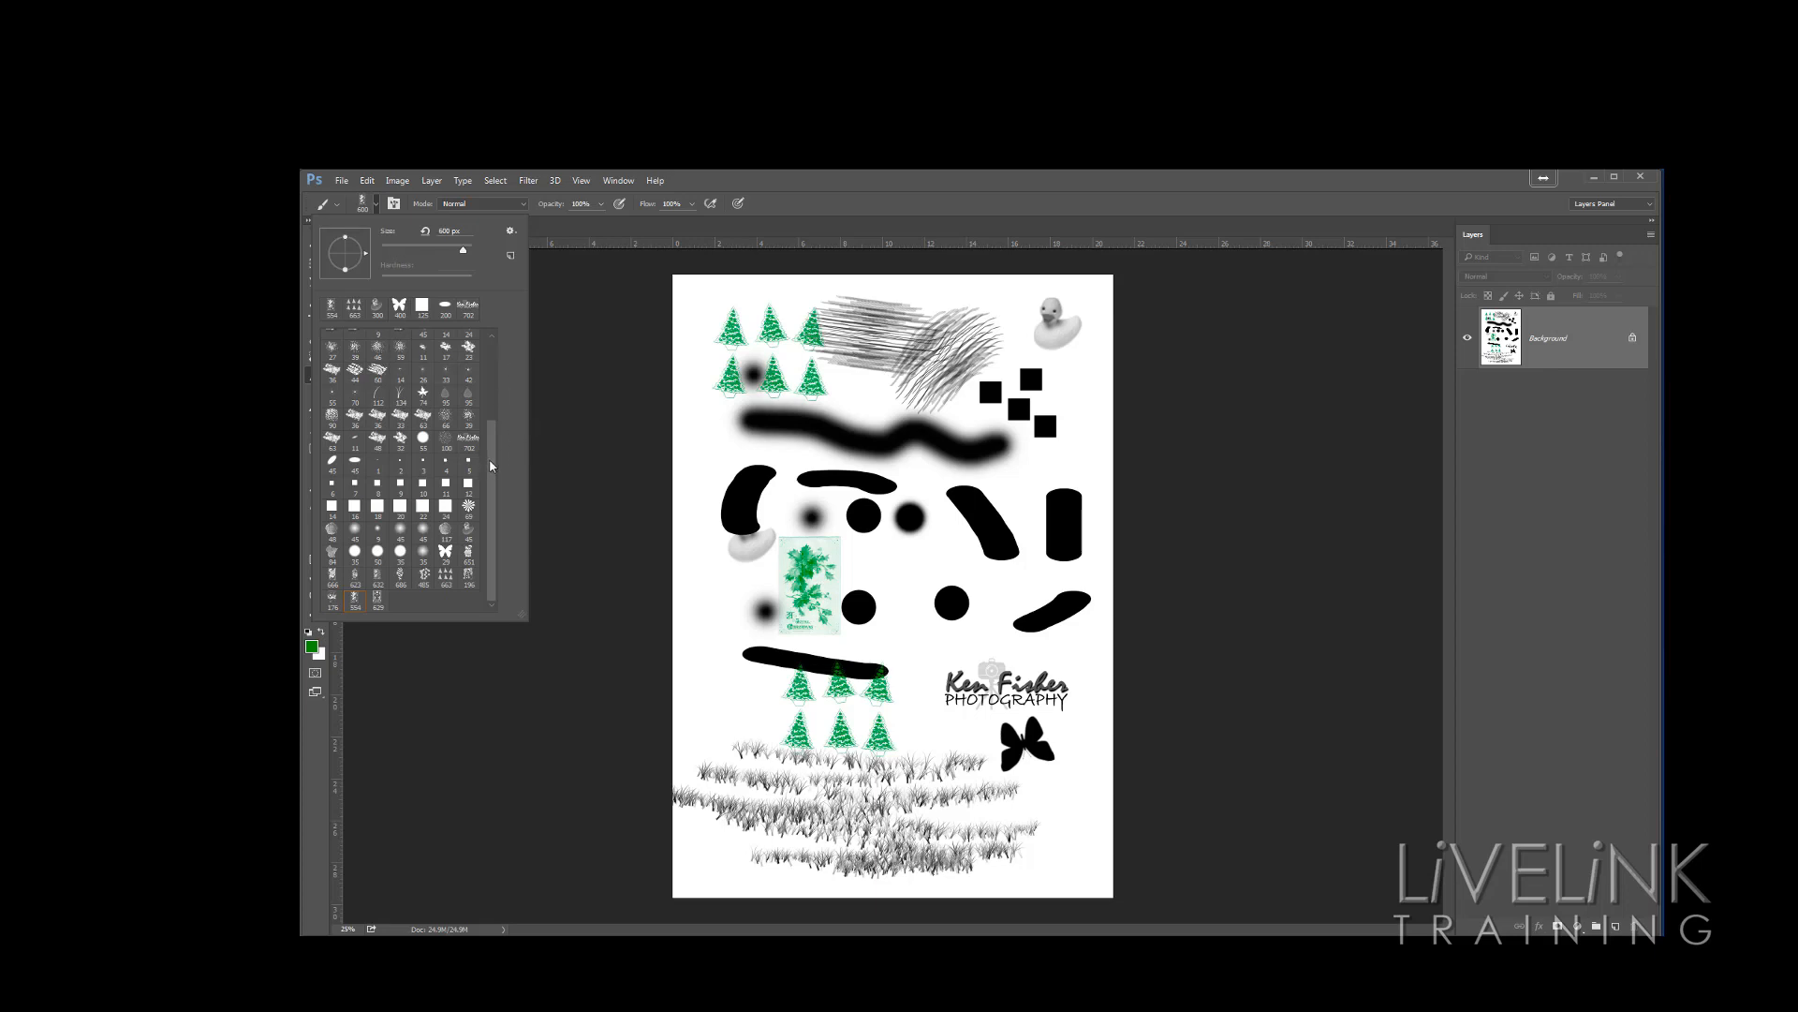
pyautogui.scroll(5, 485, 373)
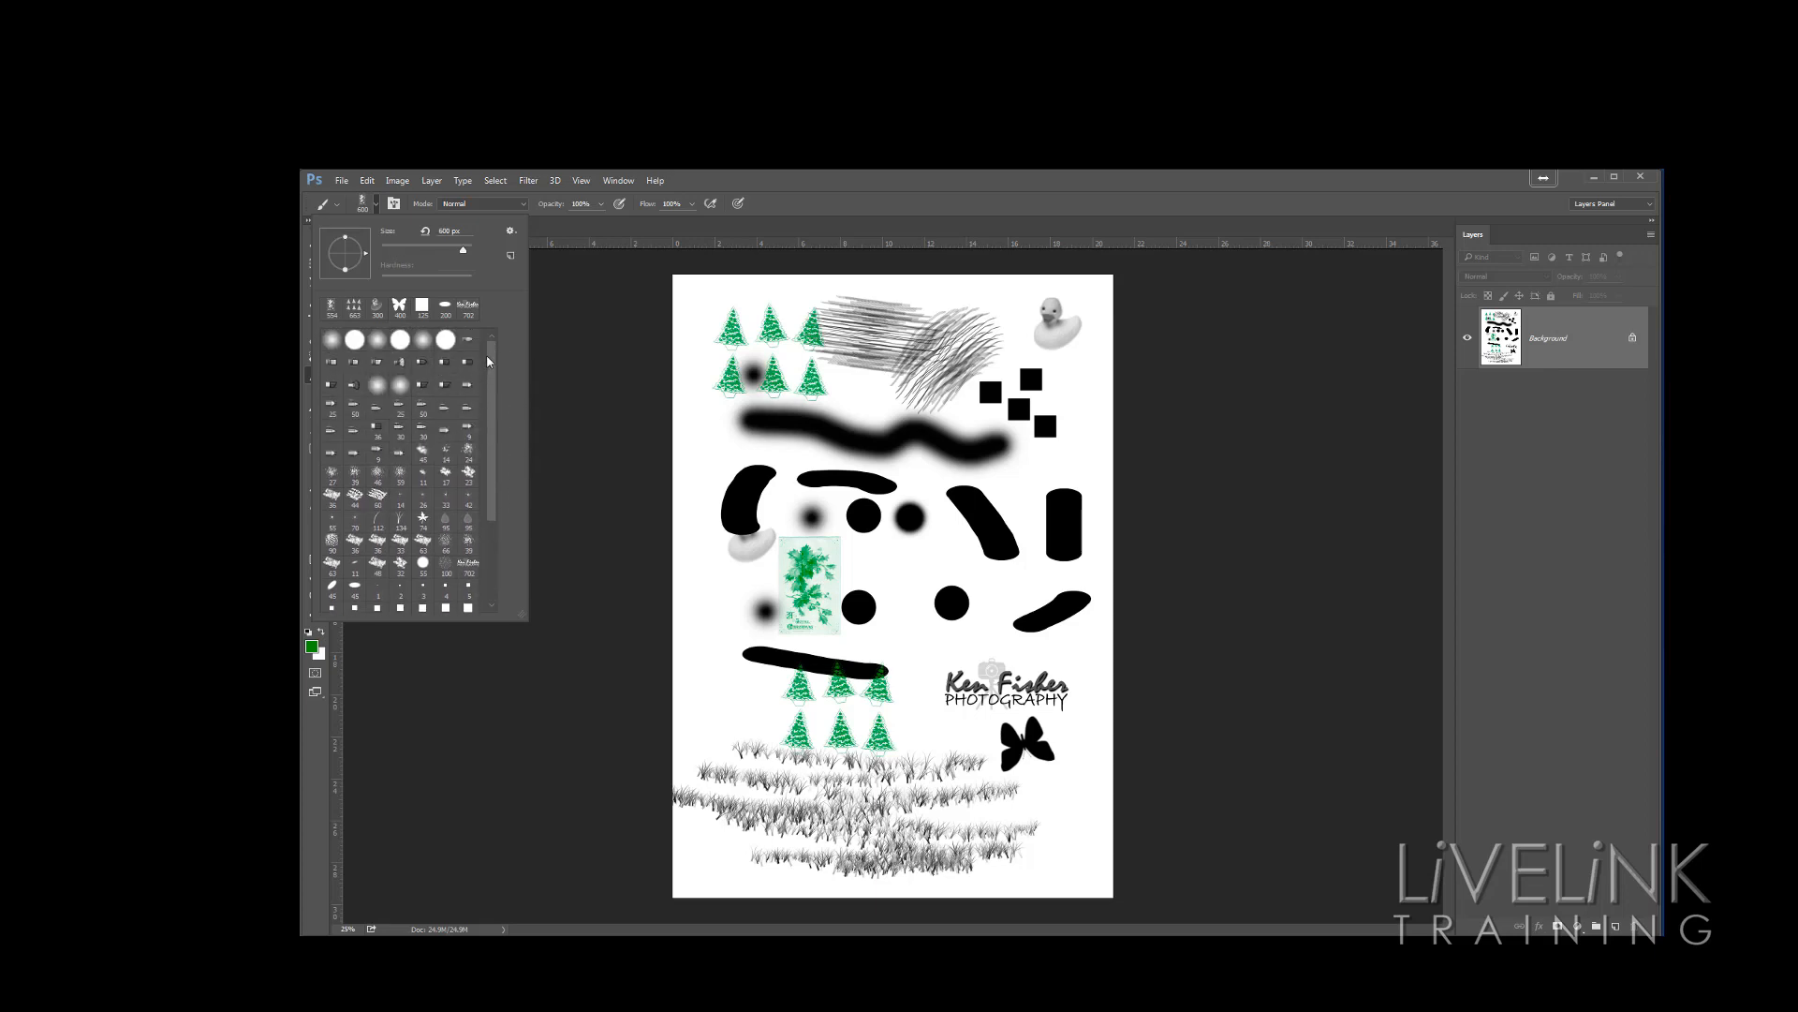
pyautogui.click(354, 339)
pyautogui.click(925, 666)
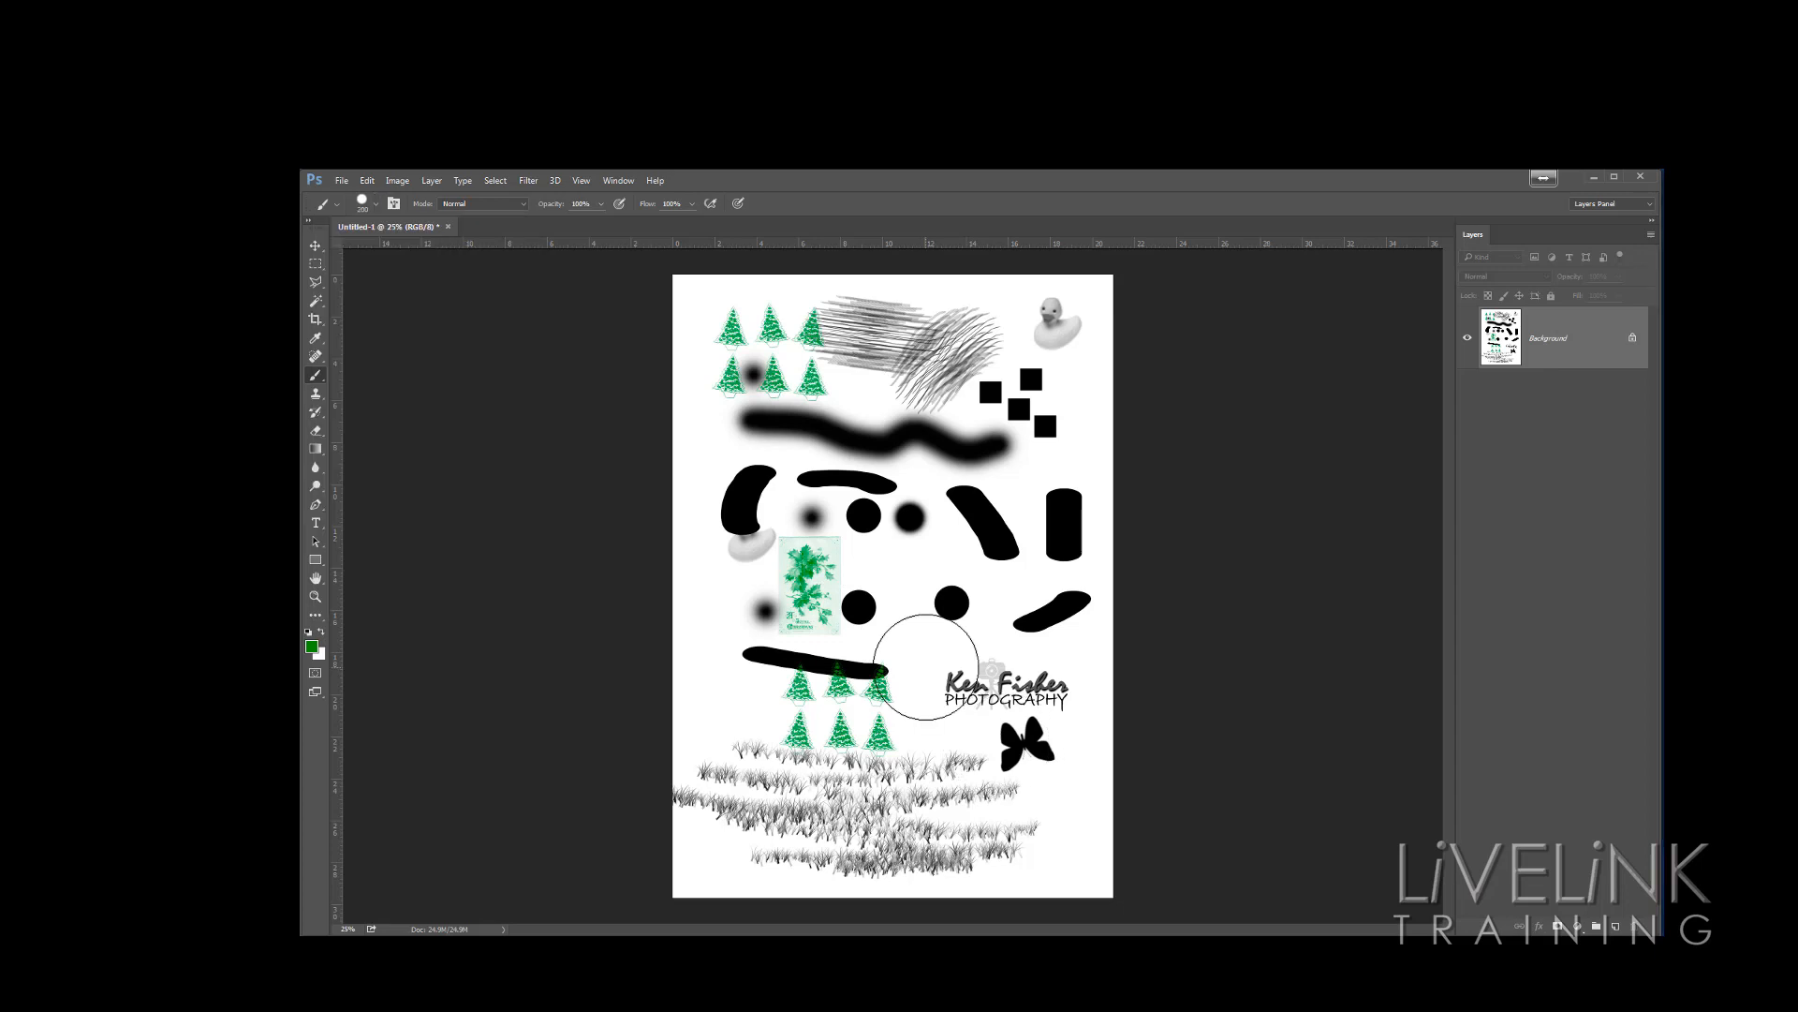
pyautogui.press('[')
pyautogui.press('[')
pyautogui.press('[')
pyautogui.press('[')
pyautogui.press('[')
pyautogui.press('[')
pyautogui.click(918, 653)
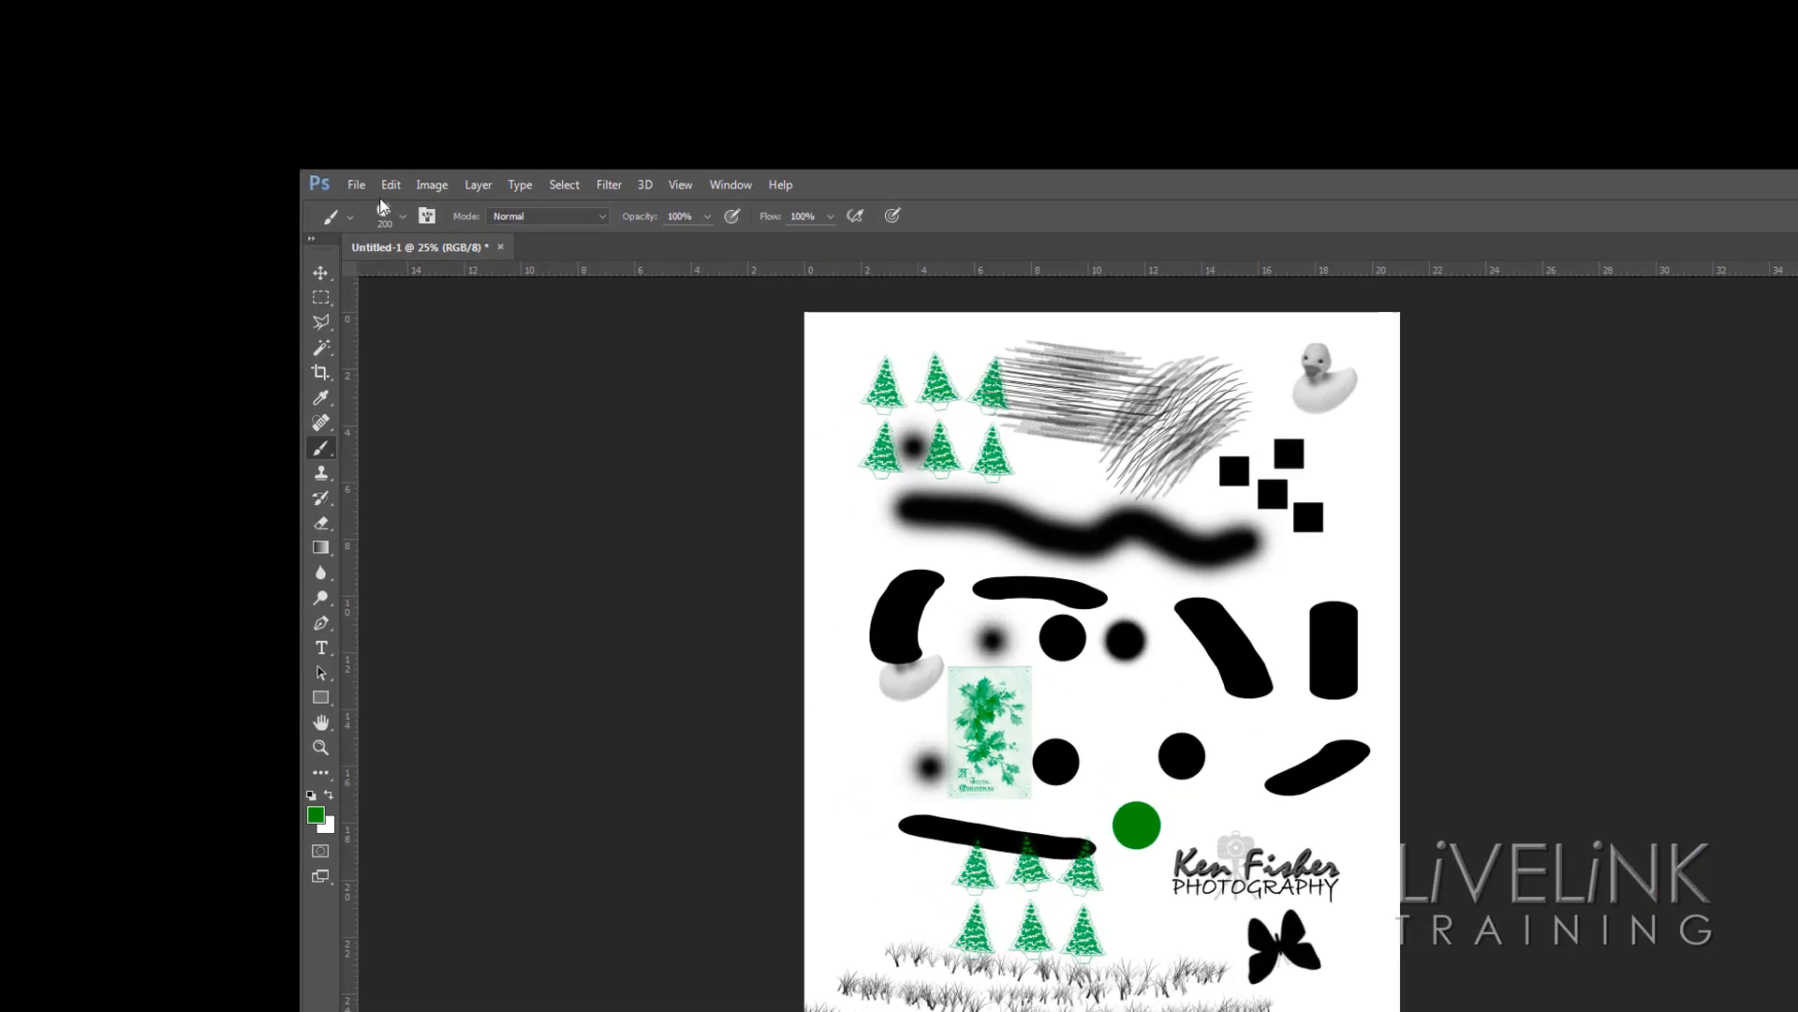
# Review the round brush's size and hardness settings, then decrease its hardness step by step
pyautogui.click(429, 229)
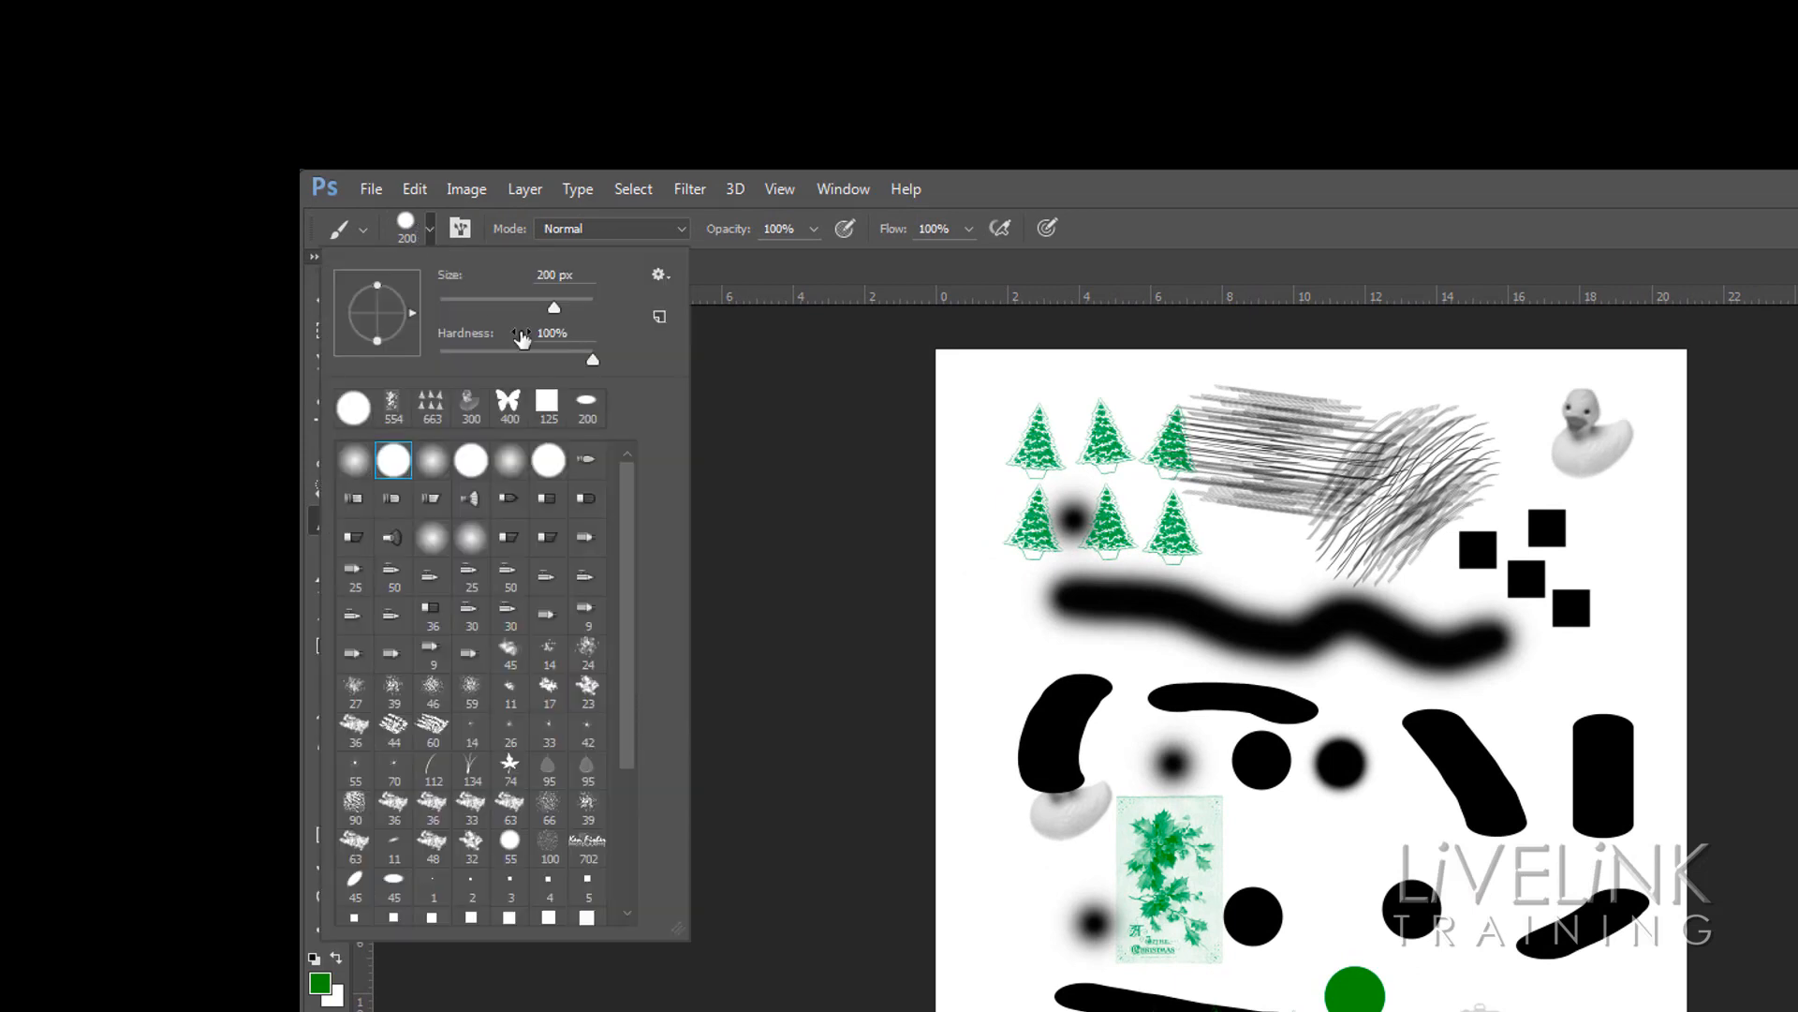
pyautogui.click(431, 231)
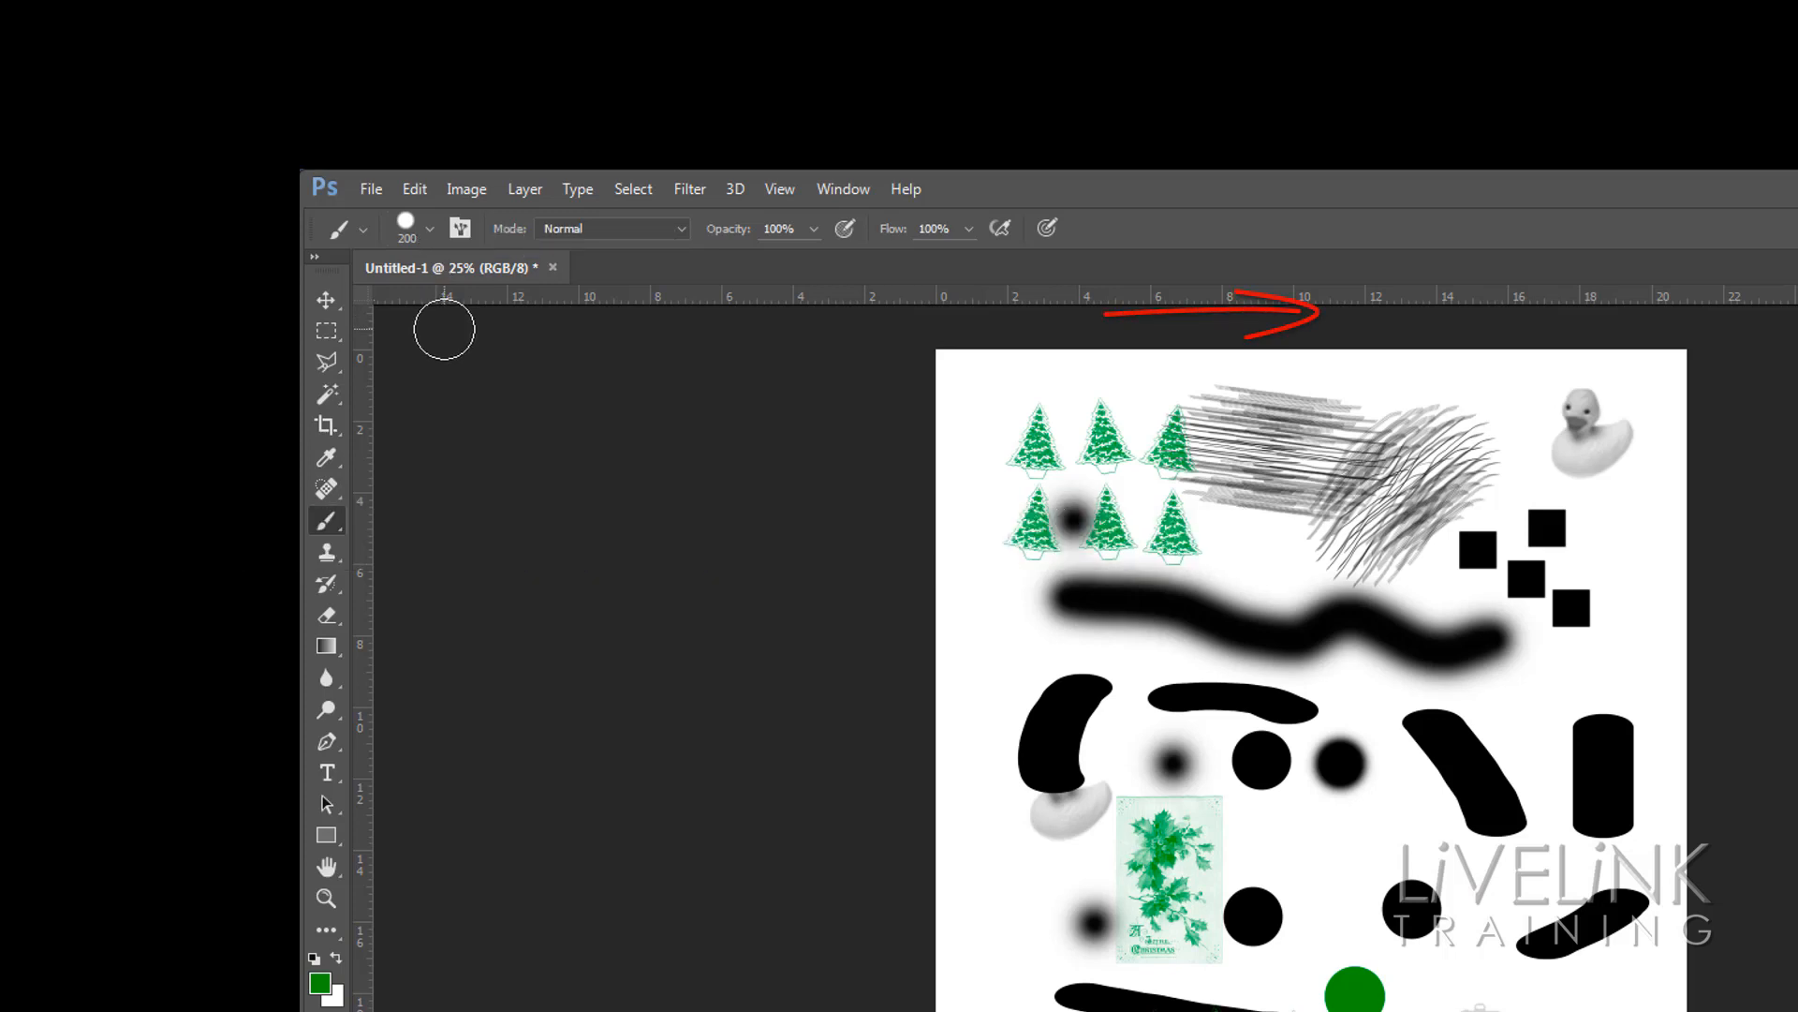
pyautogui.hotkey('shift', '[')
pyautogui.hotkey('shift', '[')
pyautogui.hotkey('shift', '[')
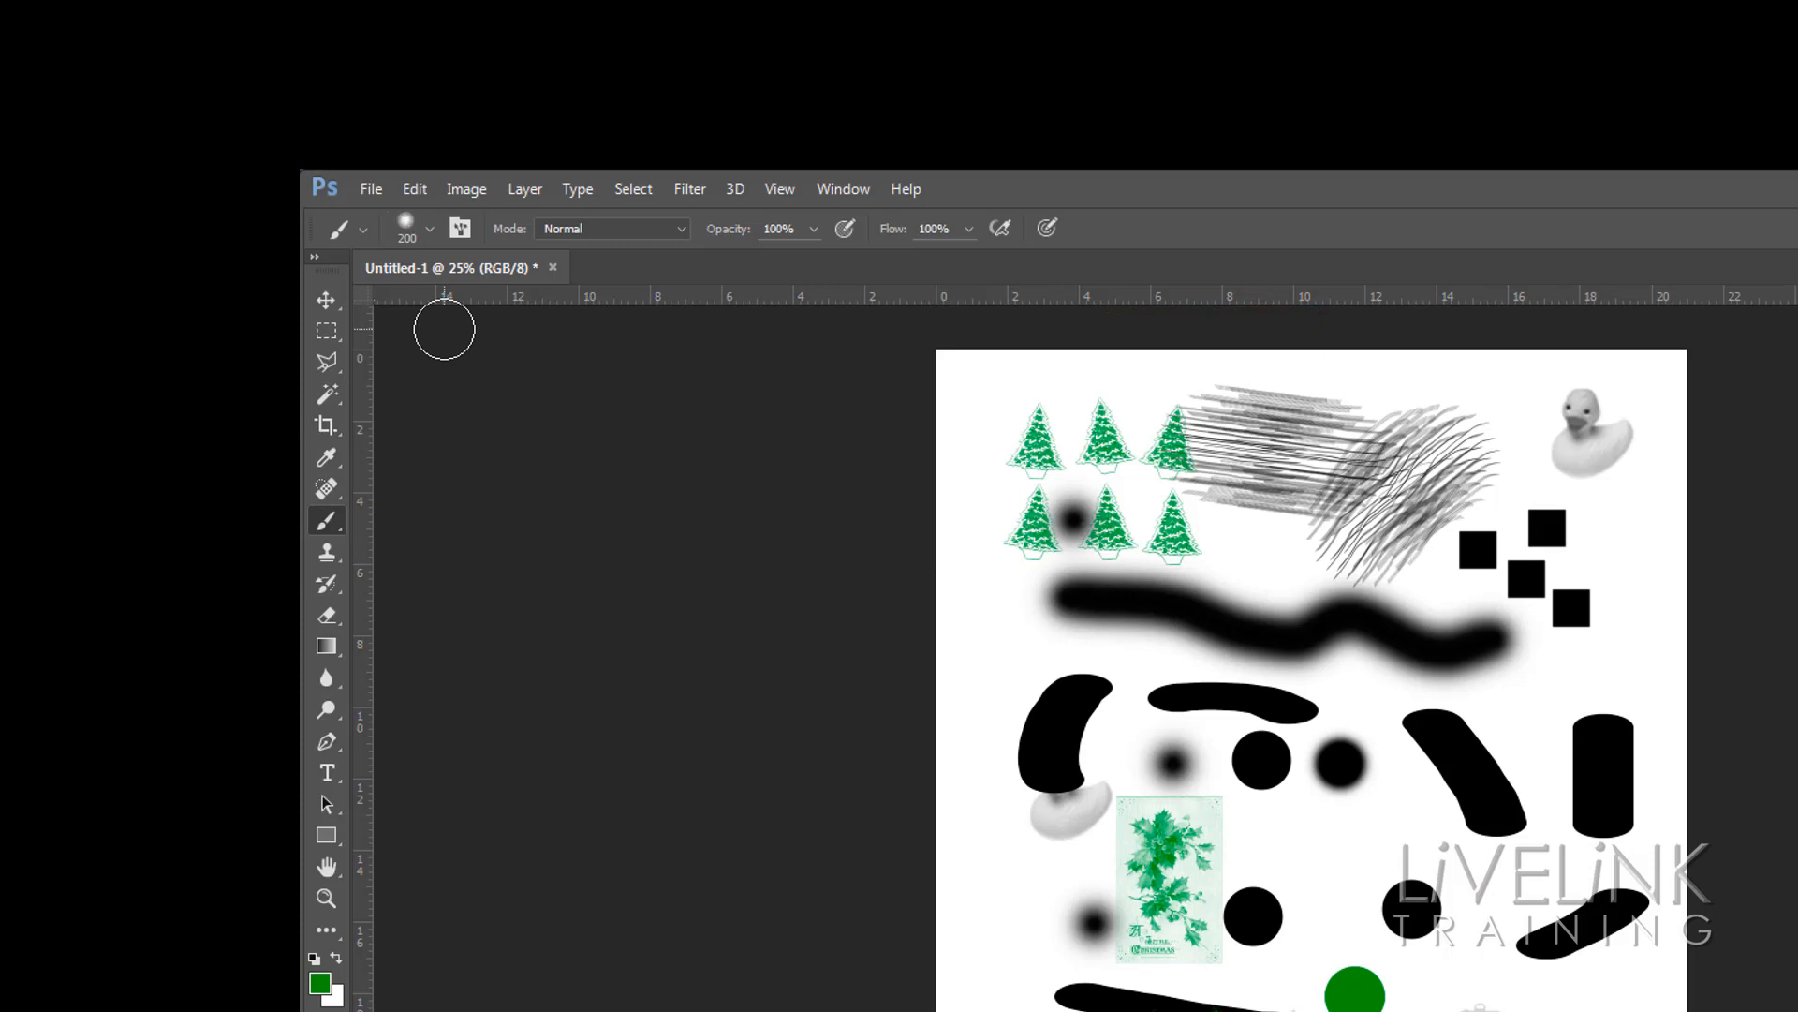
pyautogui.hotkey('shift', '[')
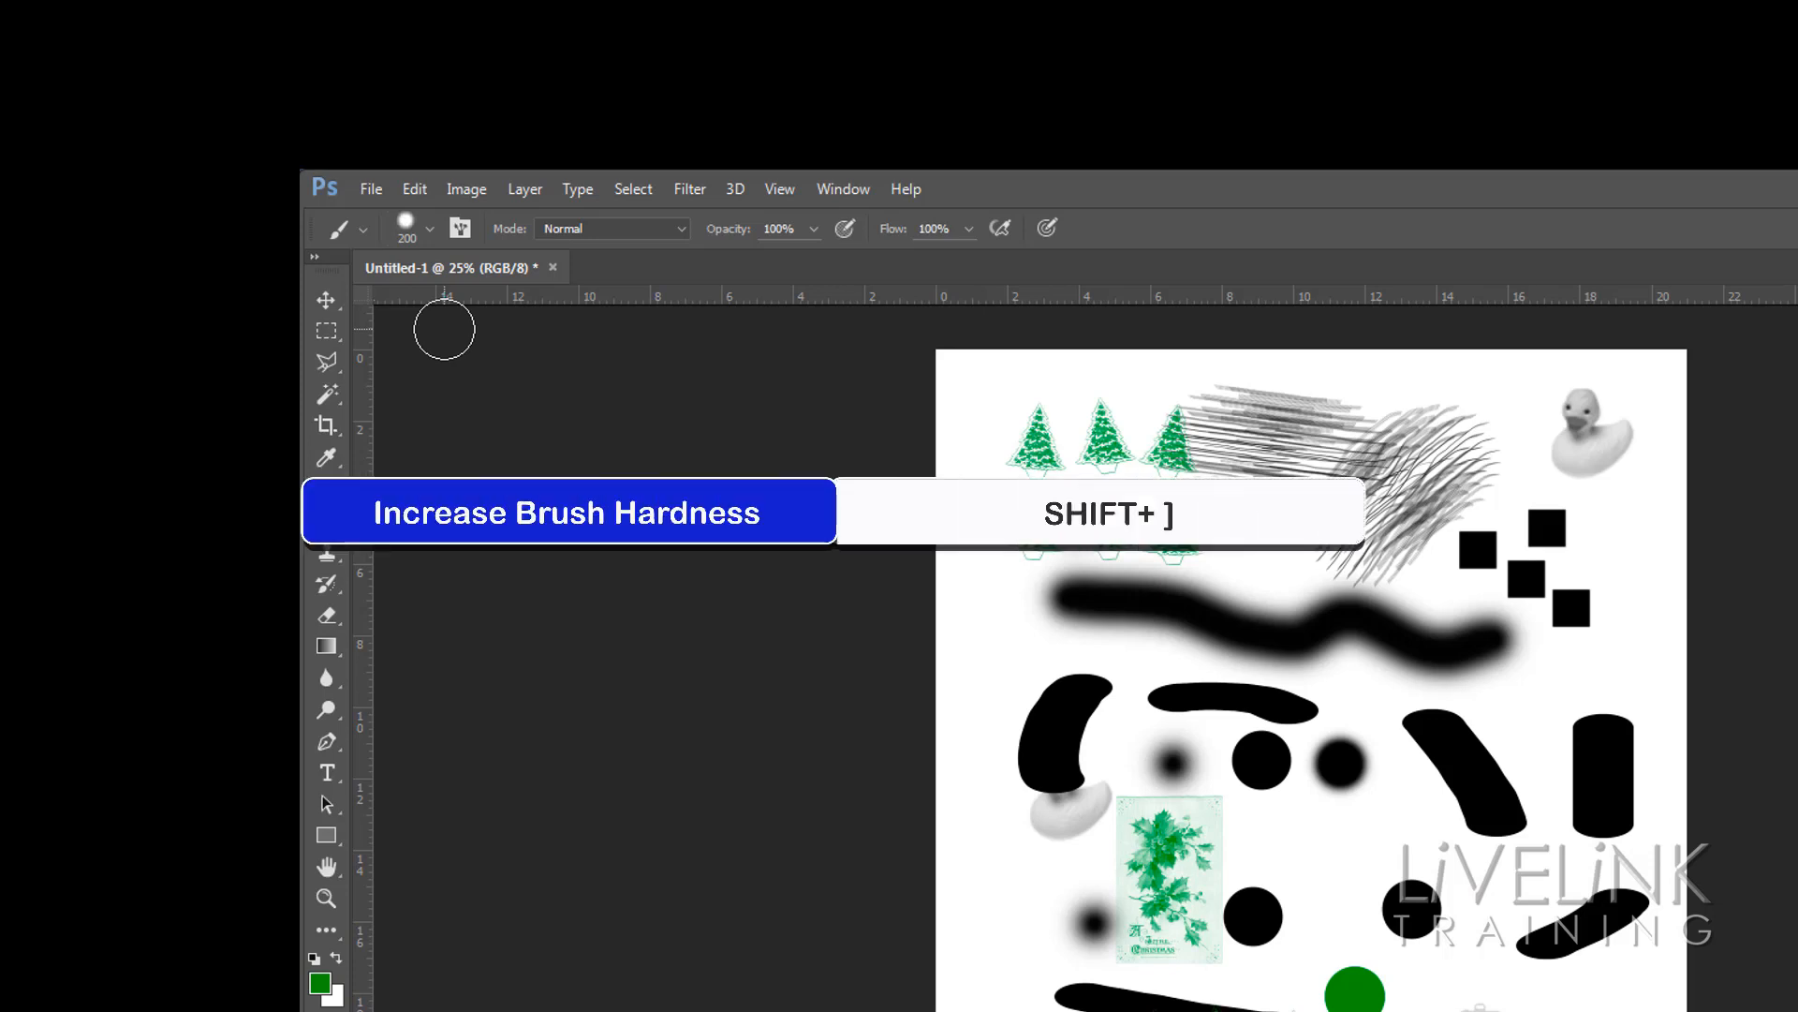
# Alternate increasing and decreasing the brush hardness in steps to compare soft and hard edges
pyautogui.hotkey('shift', ']')
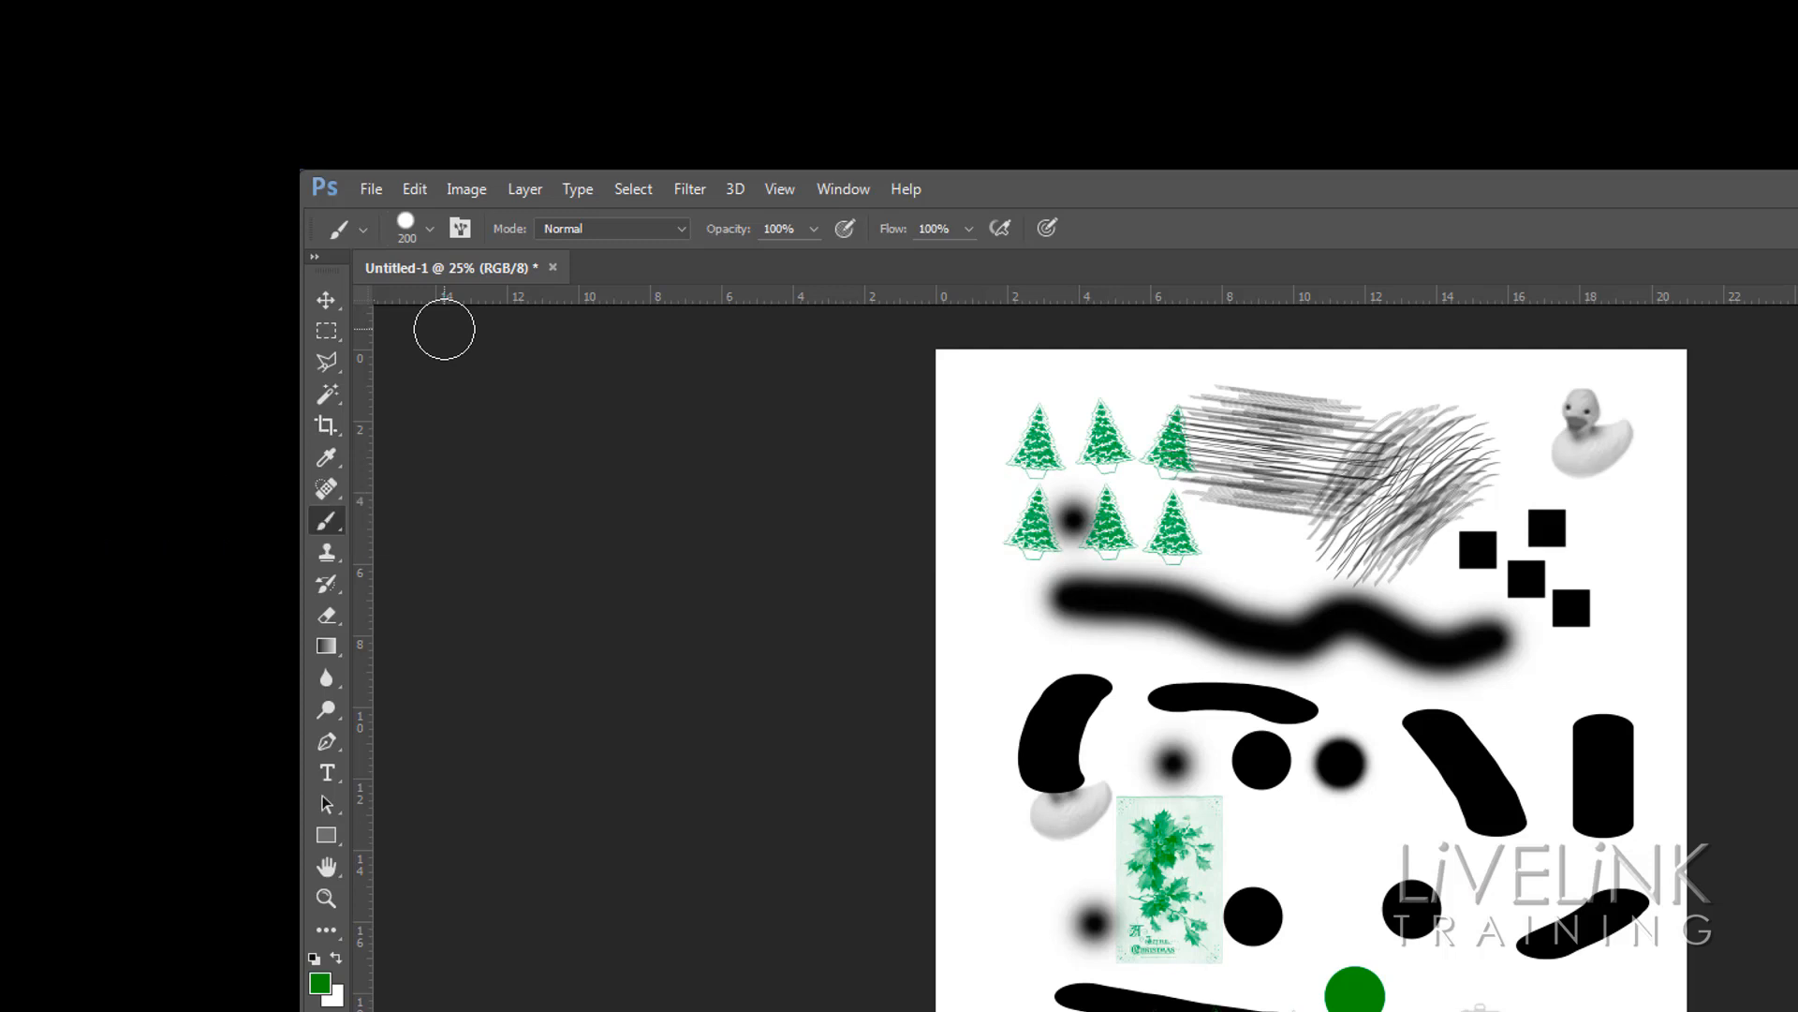
pyautogui.hotkey('shift', '[')
pyautogui.hotkey('shift', '[')
pyautogui.hotkey('shift', '[')
pyautogui.hotkey('shift', ']')
pyautogui.hotkey('shift', ']')
pyautogui.hotkey('shift', ']')
pyautogui.hotkey('shift', ']')
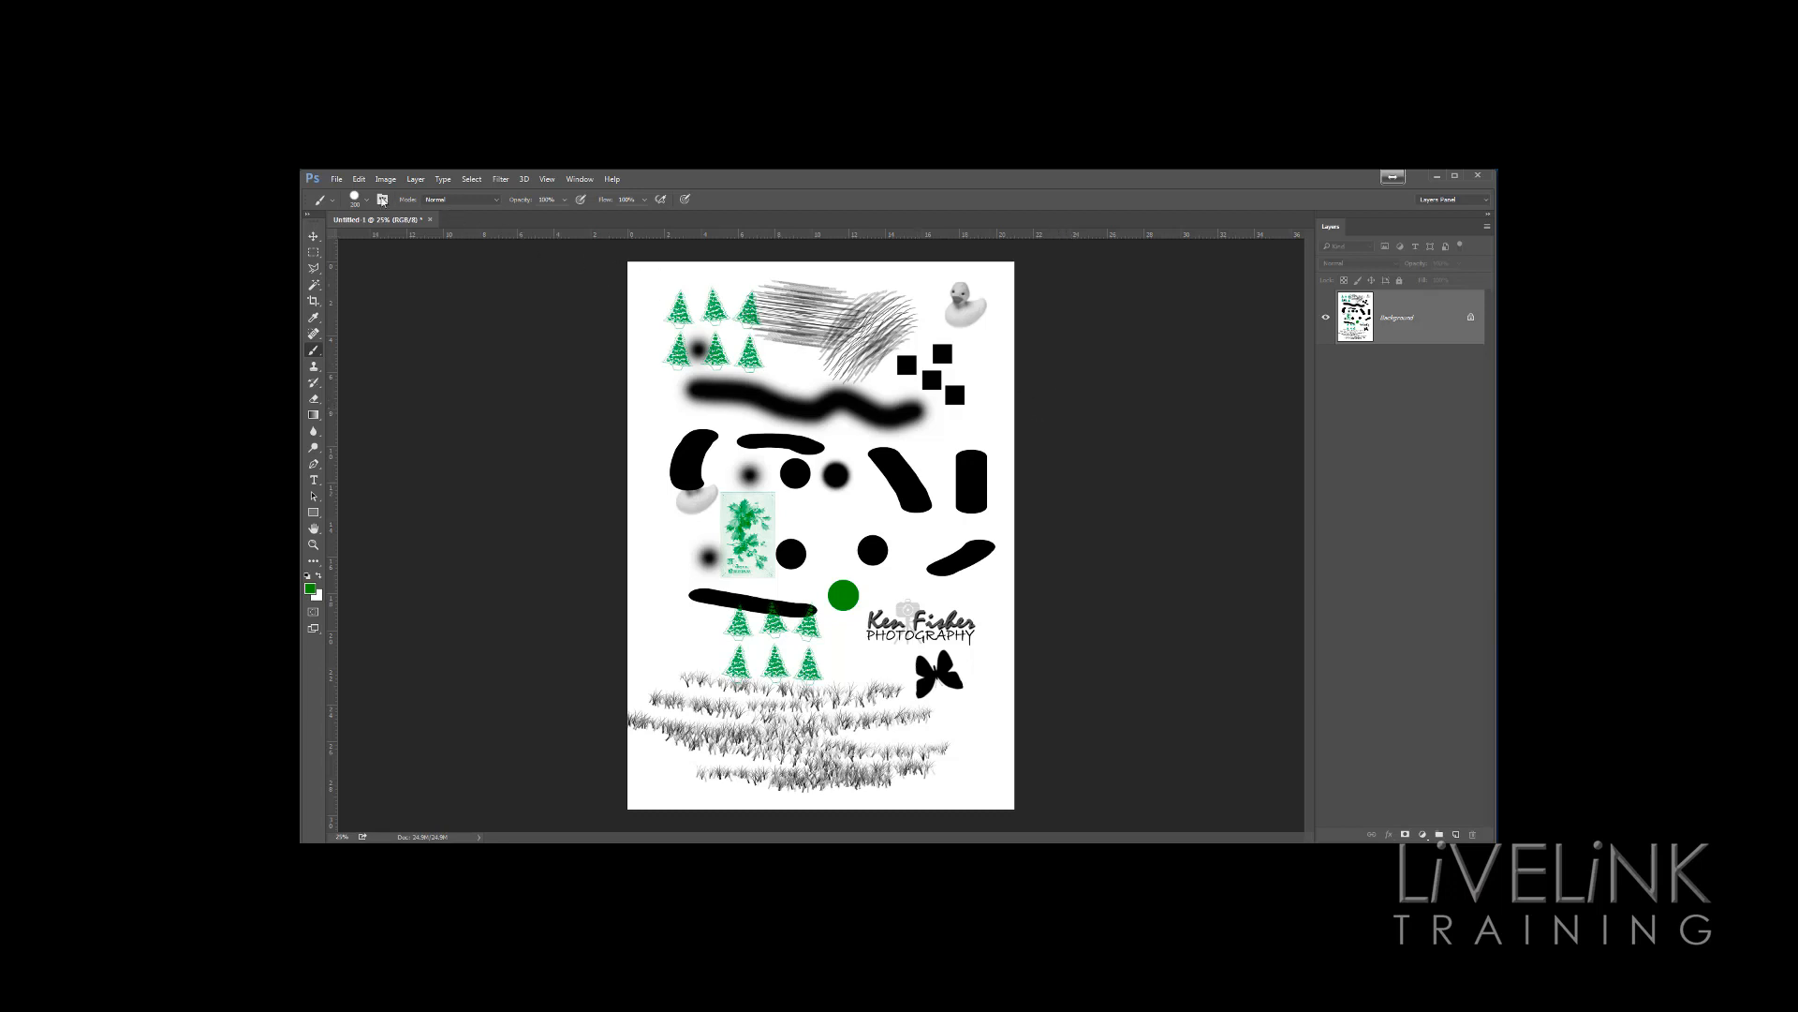
# Create a new A4 International Paper document
pyautogui.click(336, 179)
pyautogui.click(365, 194)
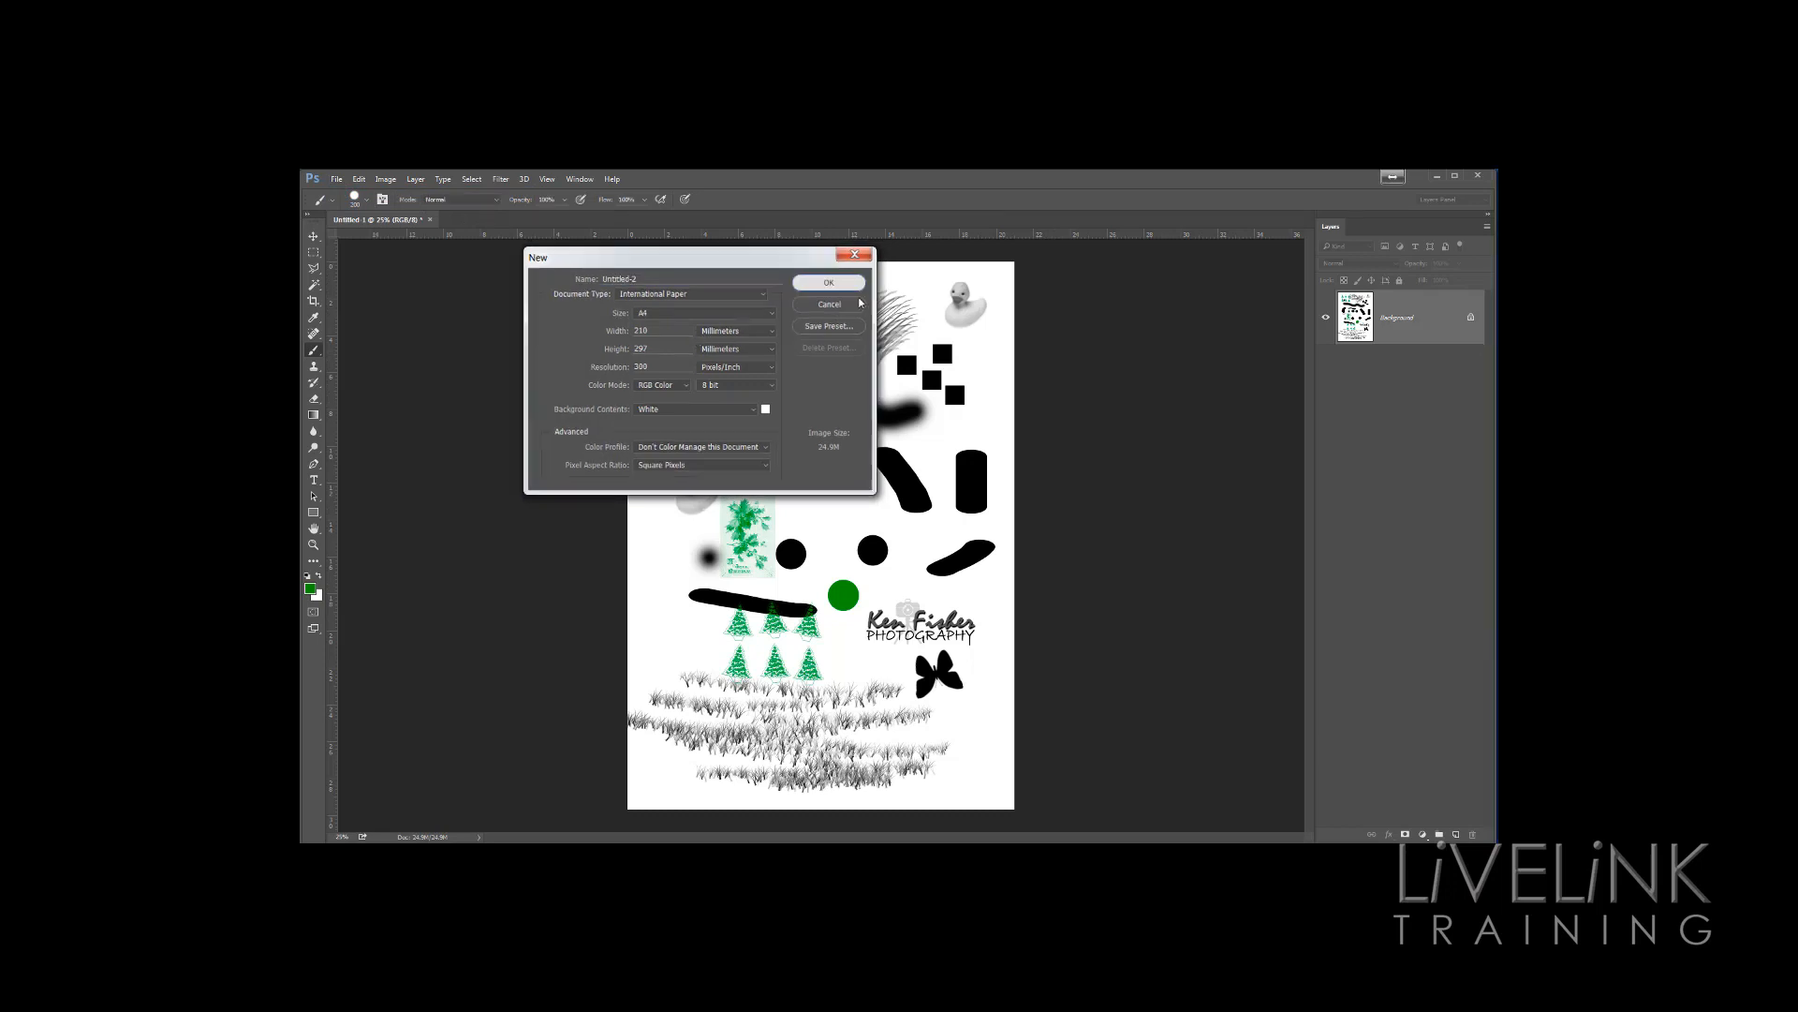
pyautogui.click(829, 282)
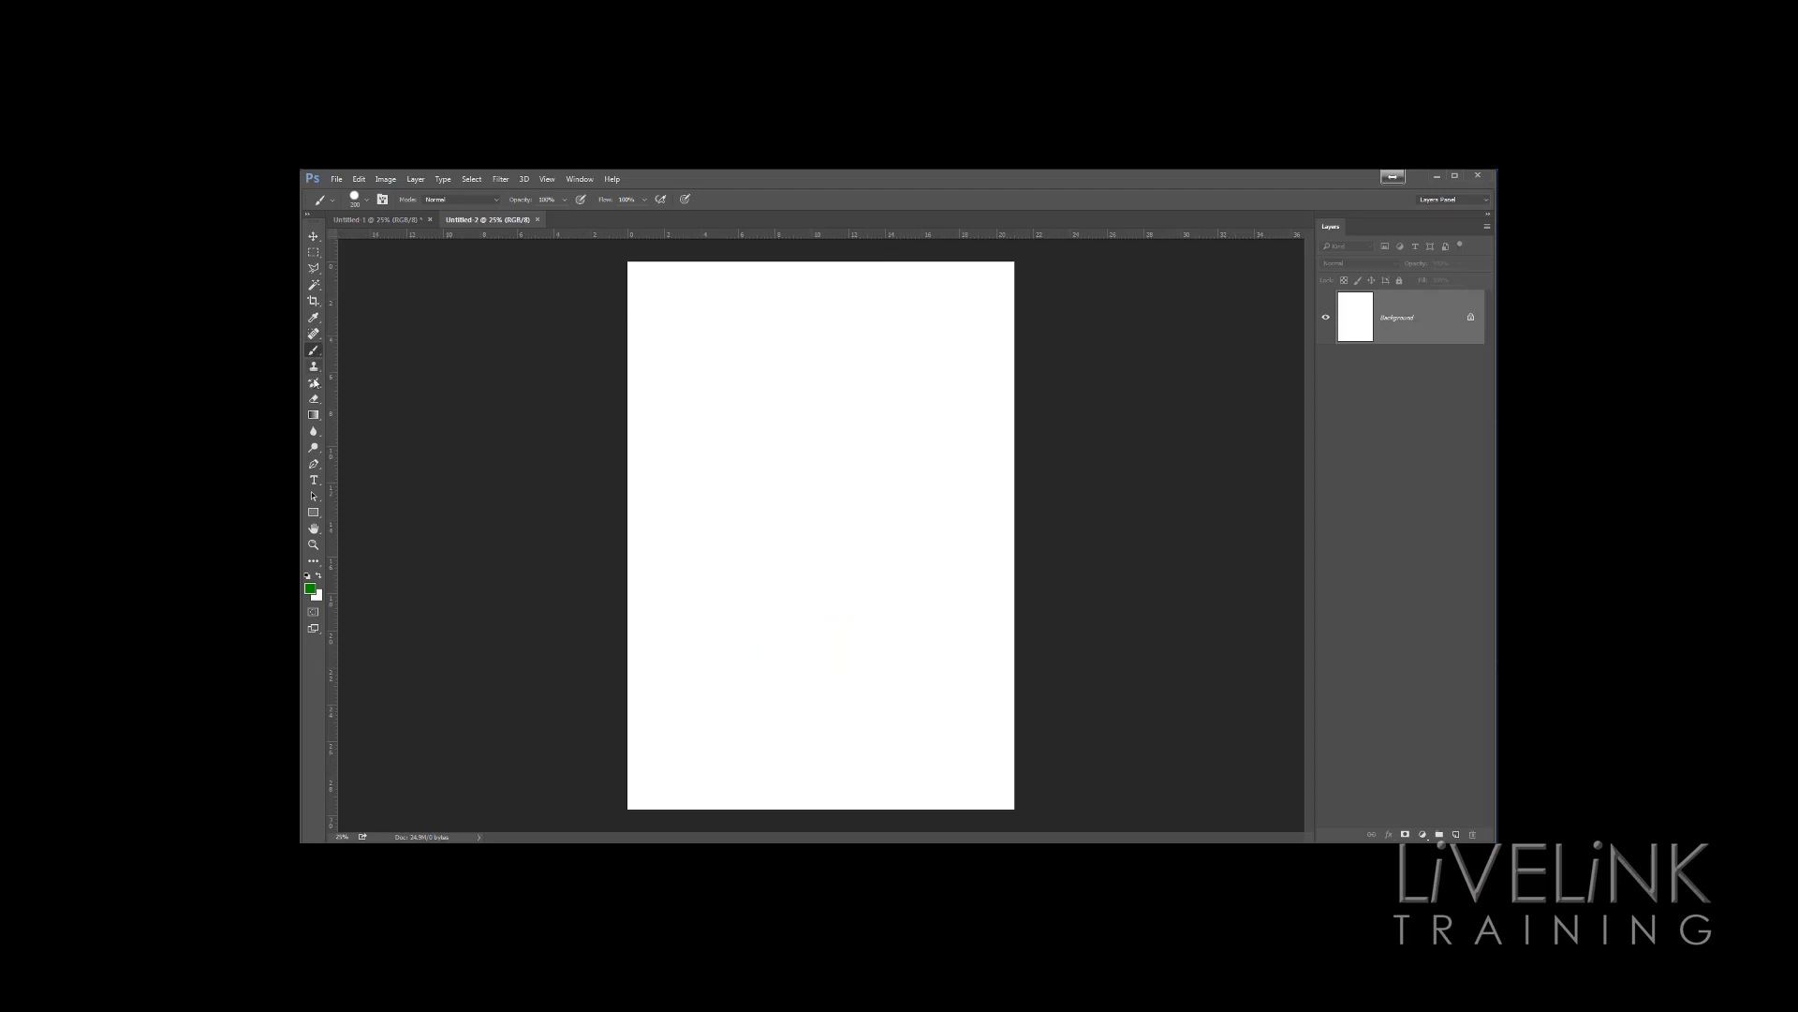
# Add a text line with the photographer's name near the top of the new page
pyautogui.click(315, 481)
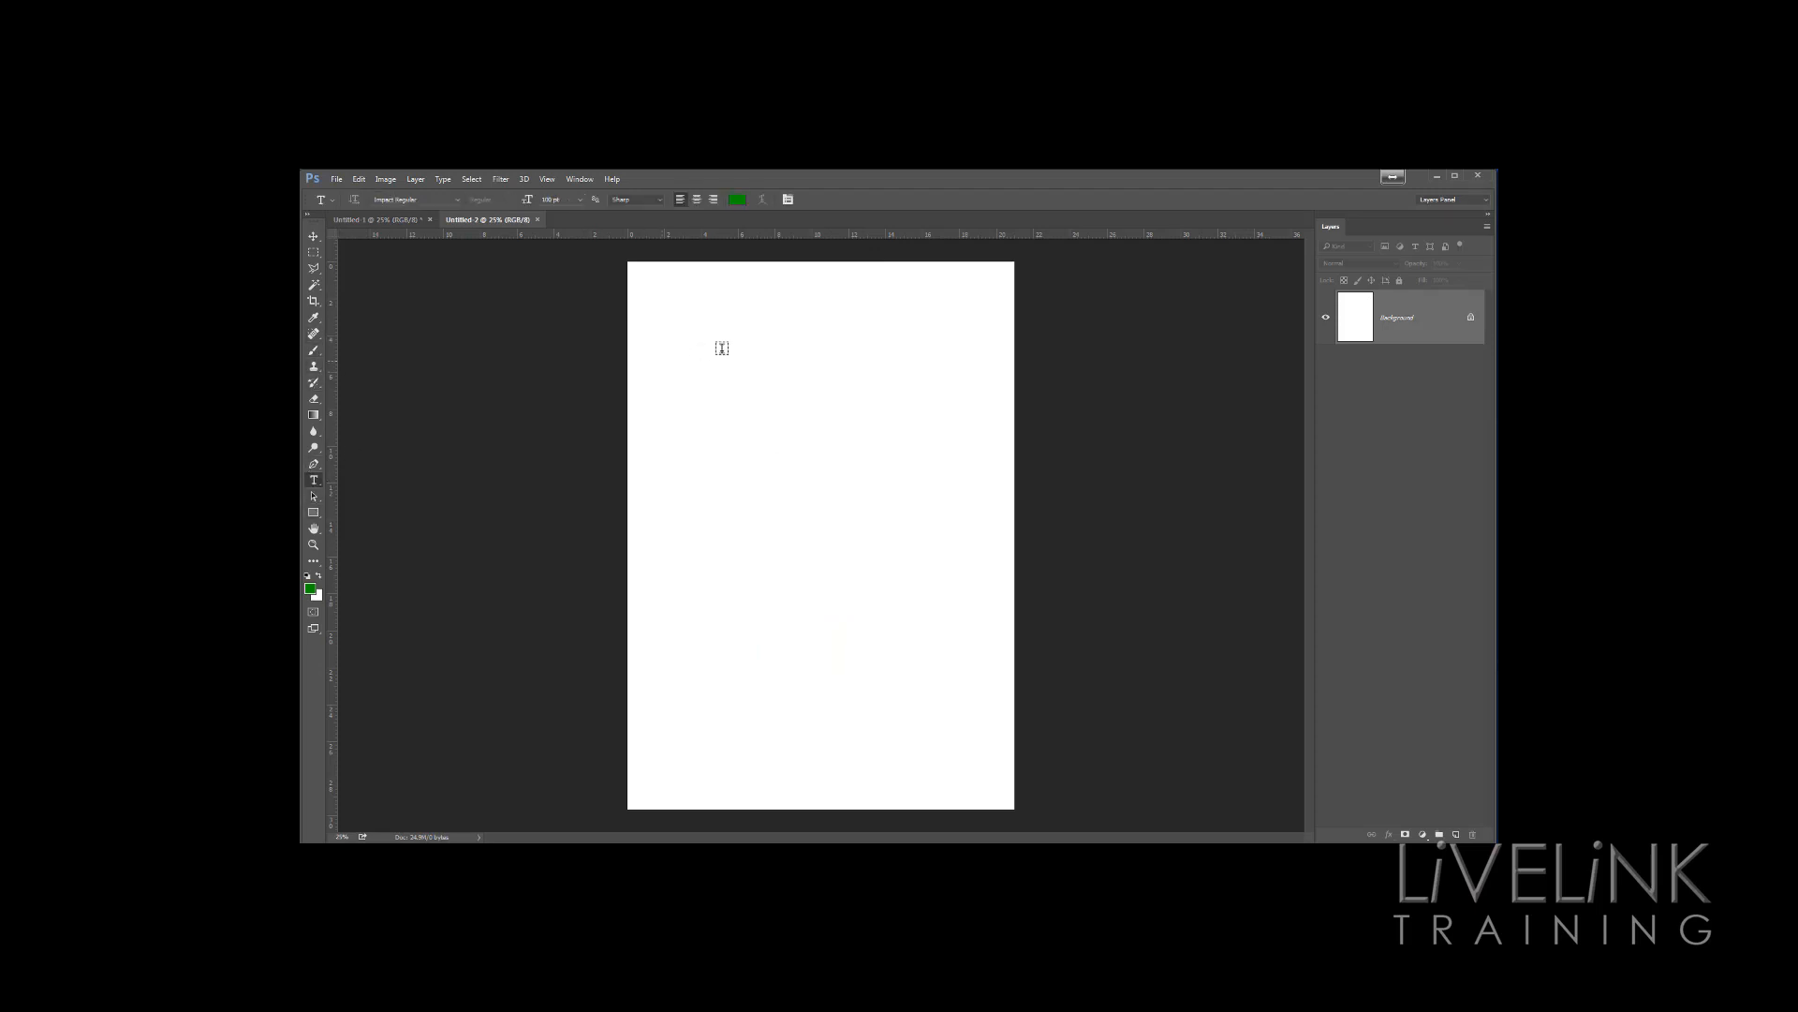
pyautogui.click(691, 350)
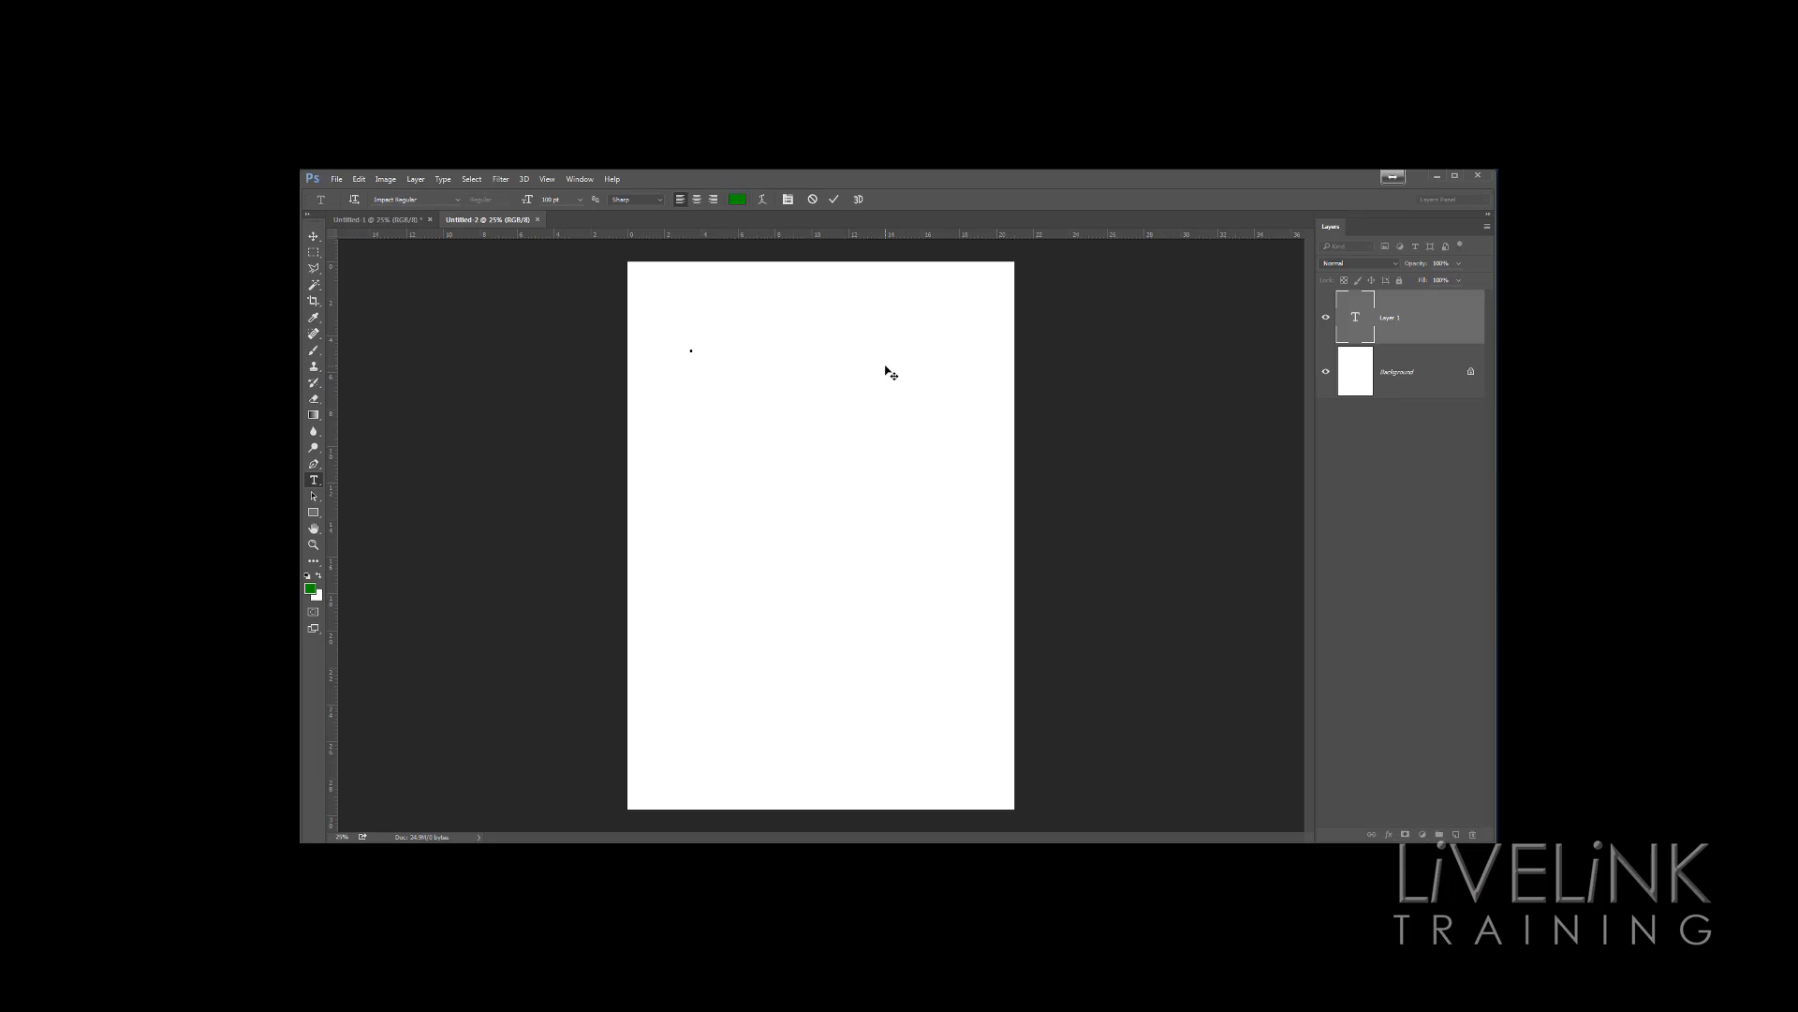
pyautogui.write('Ken F')
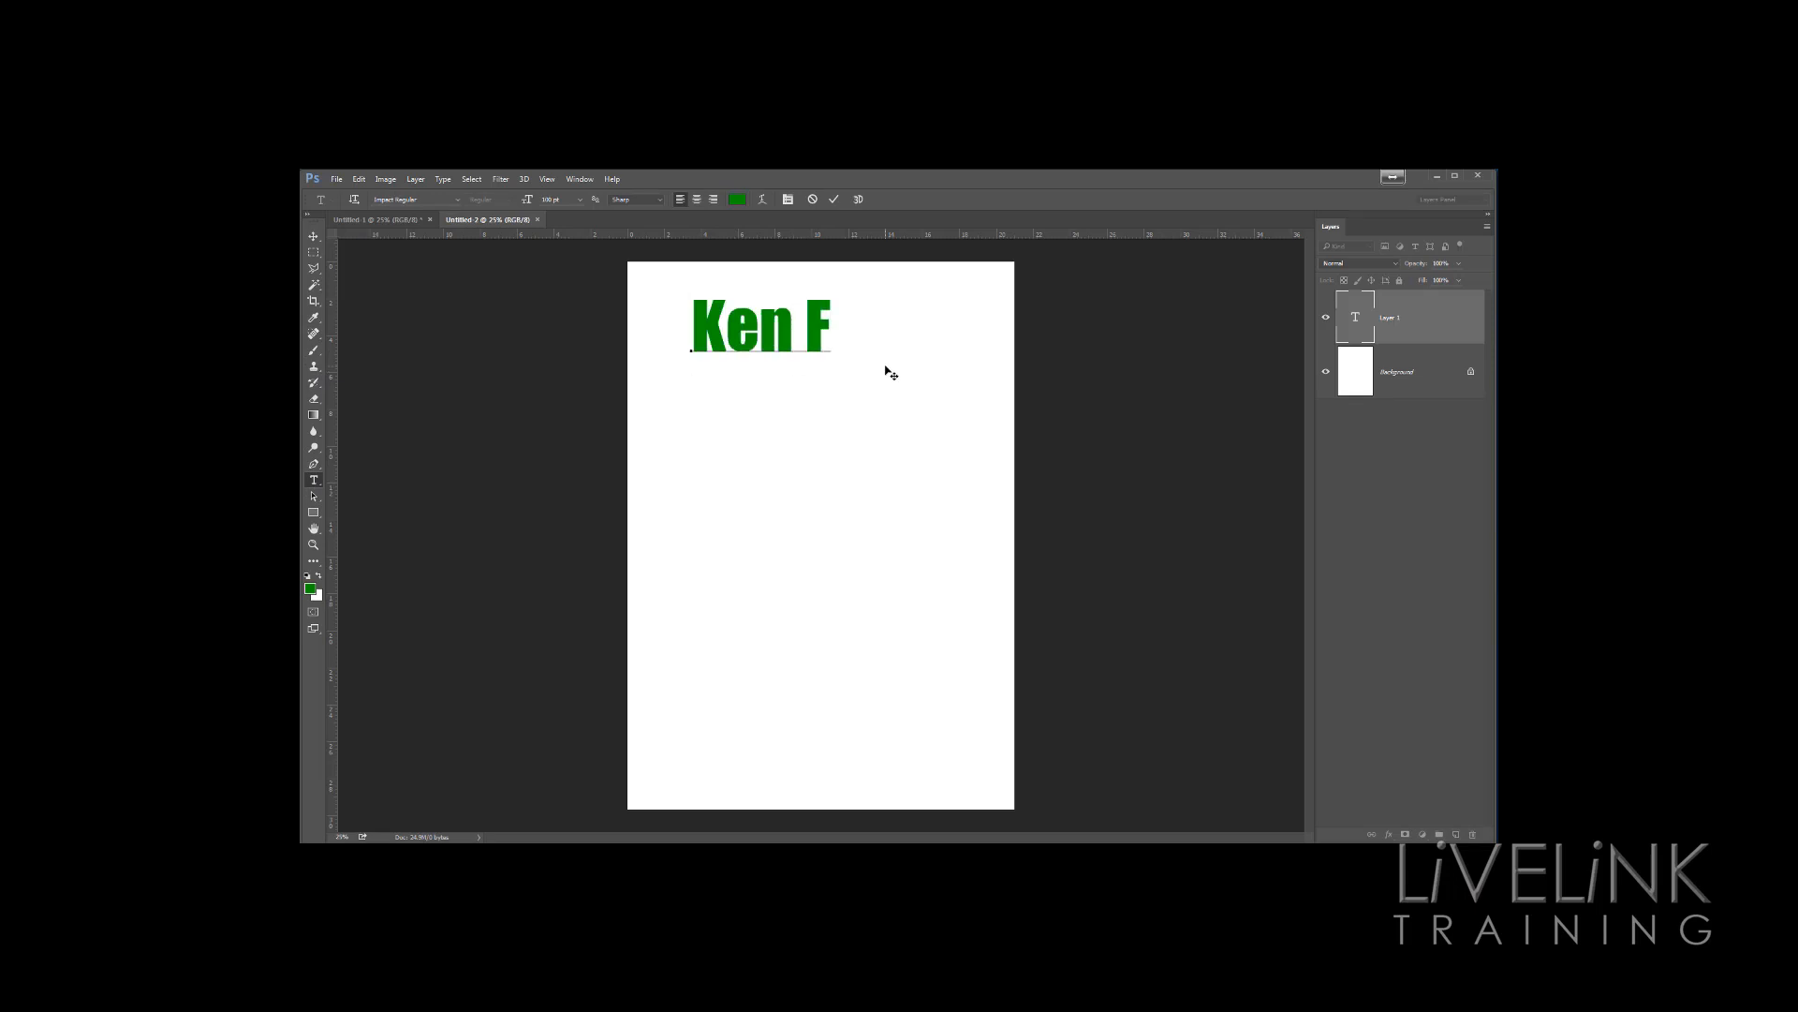
pyautogui.write('is')
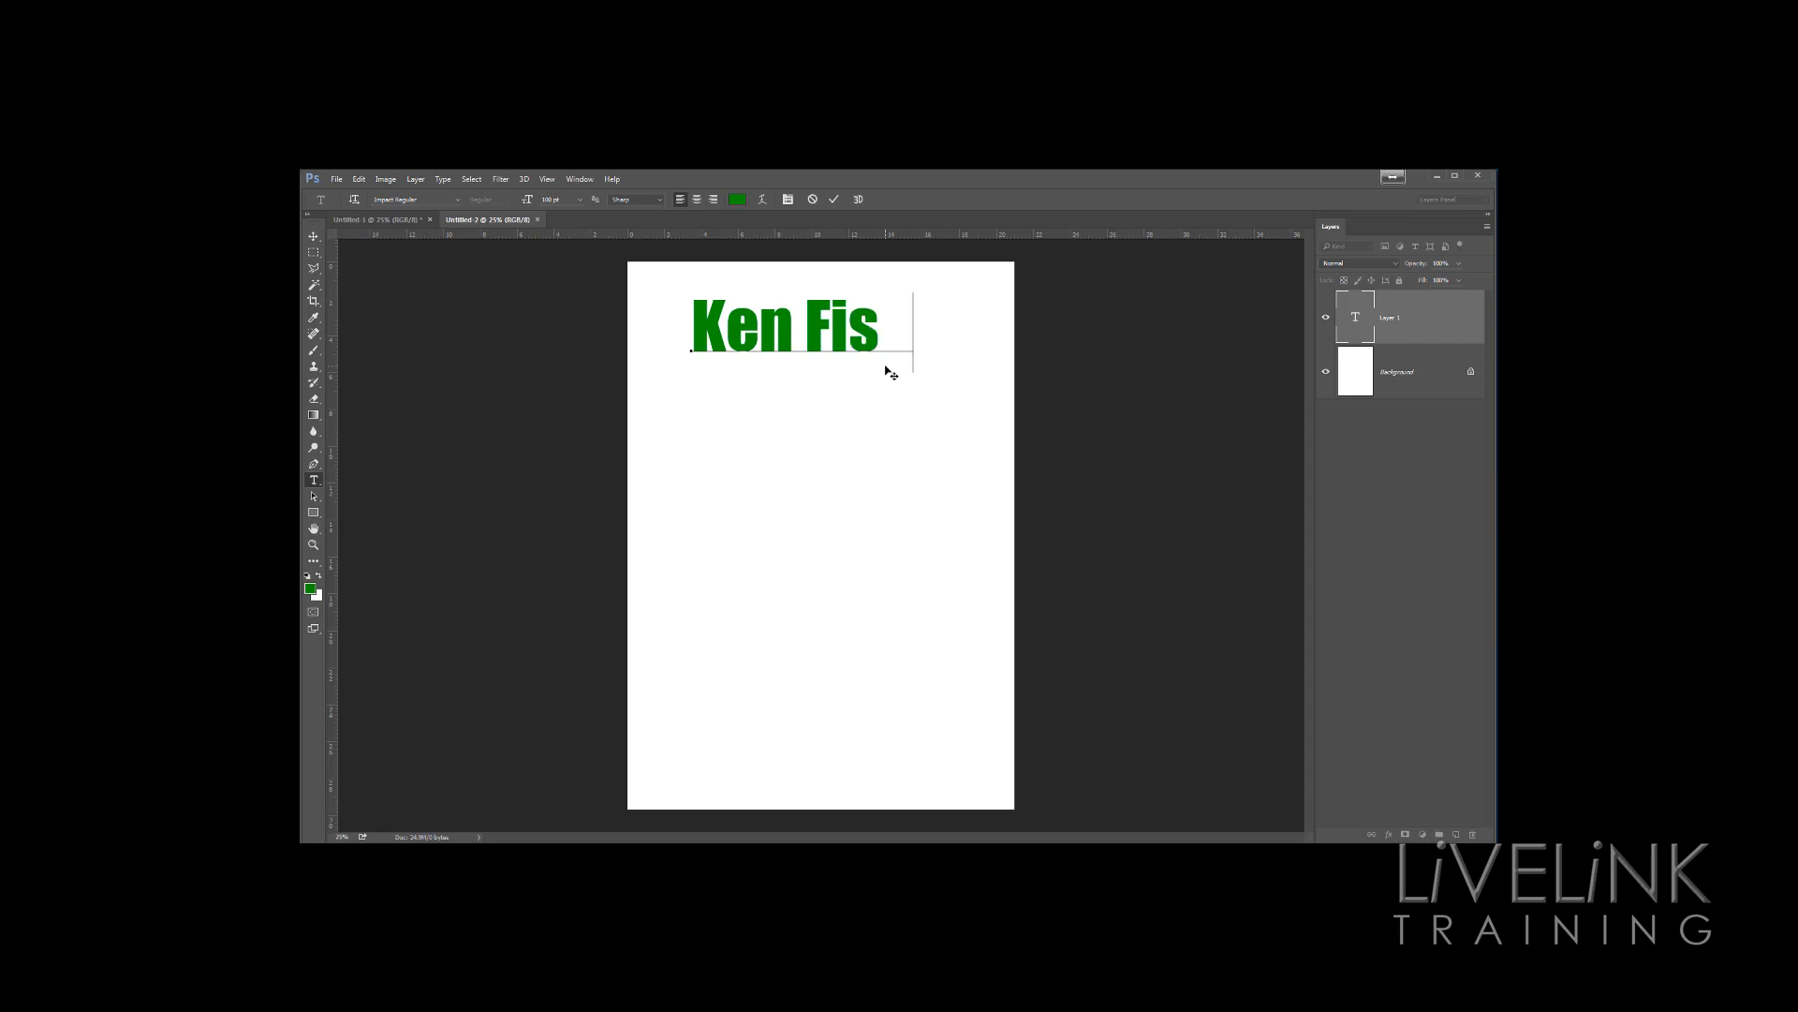
pyautogui.write('her')
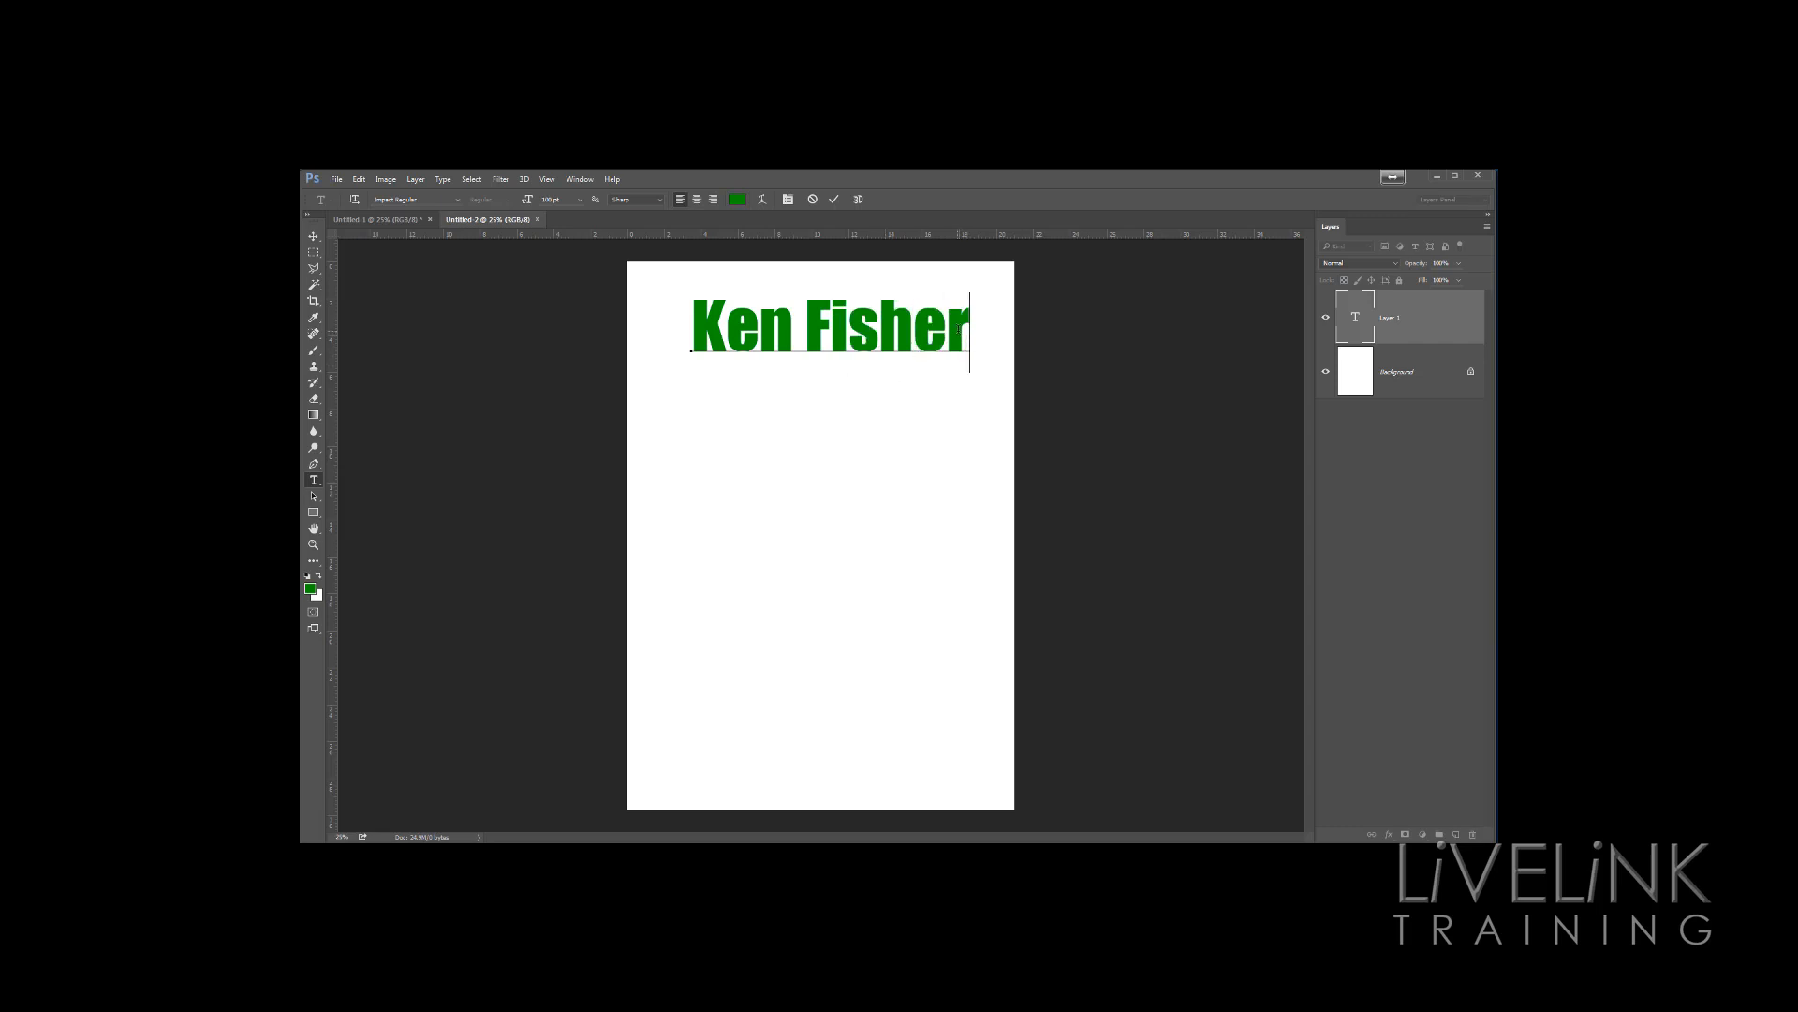
# Select the whole text and change its color to blue
pyautogui.moveTo(959, 330); pyautogui.dragTo(661, 292)
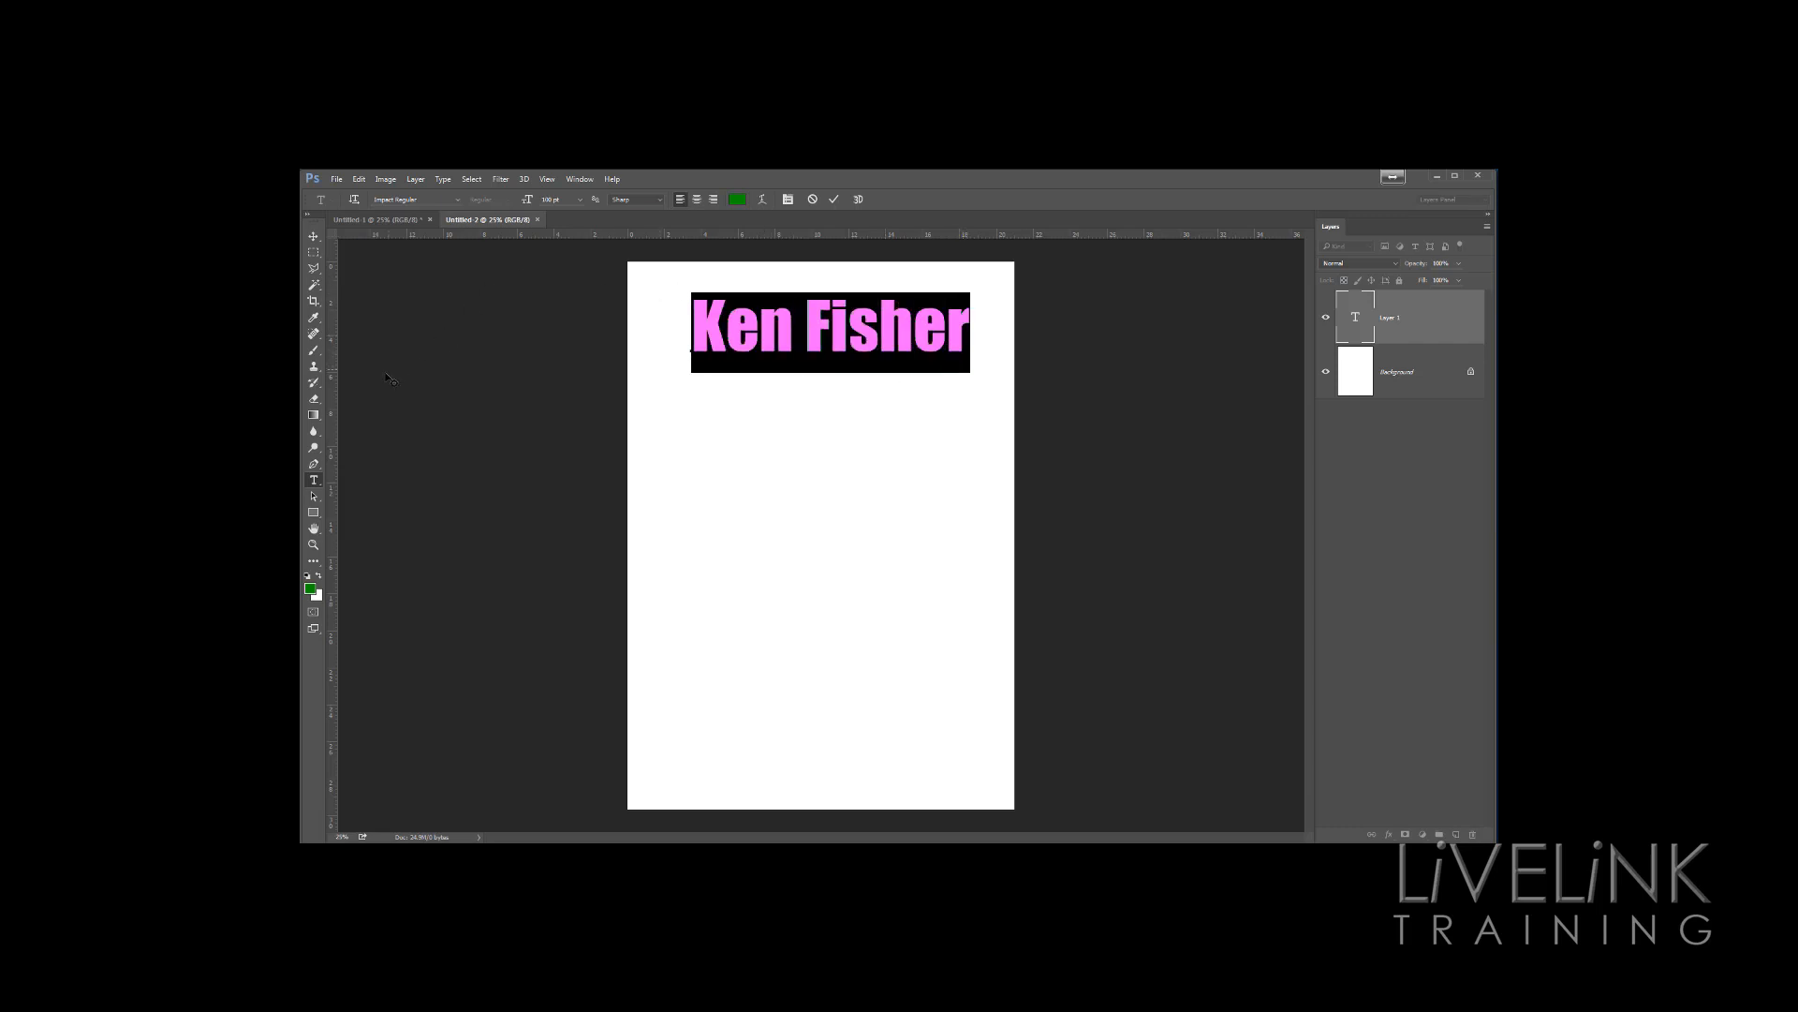
pyautogui.click(310, 588)
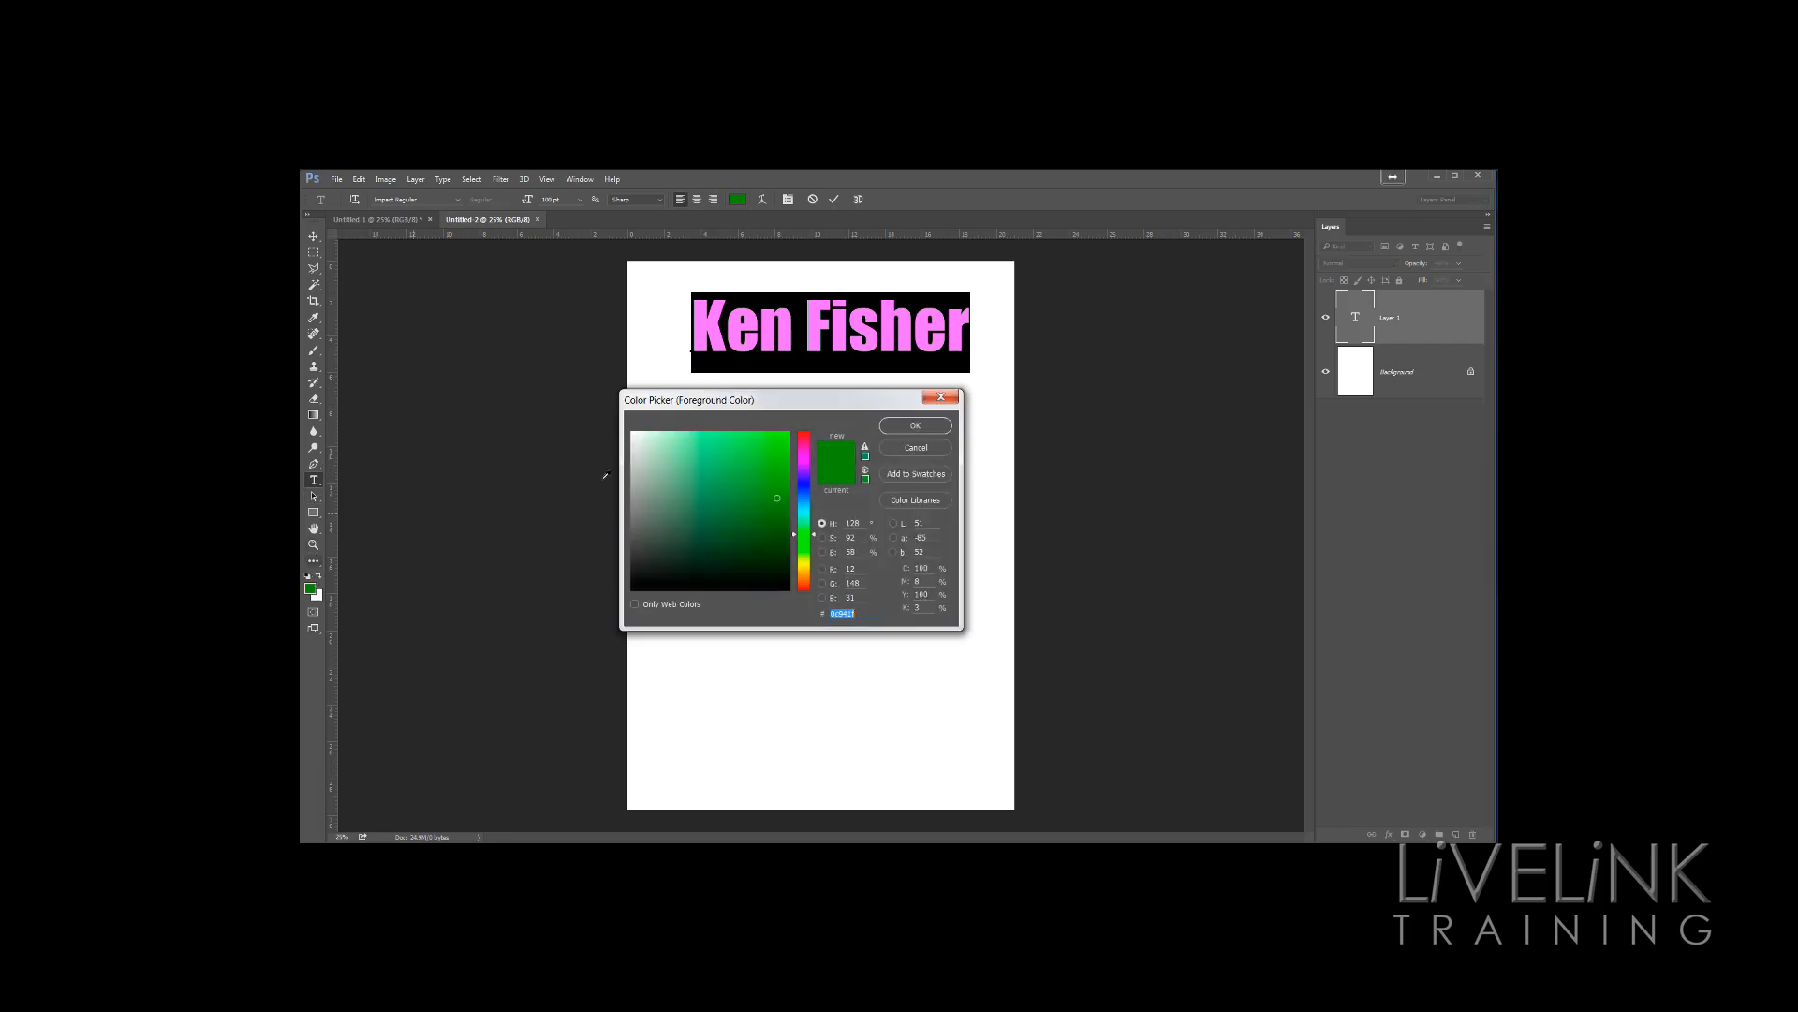
pyautogui.click(805, 483)
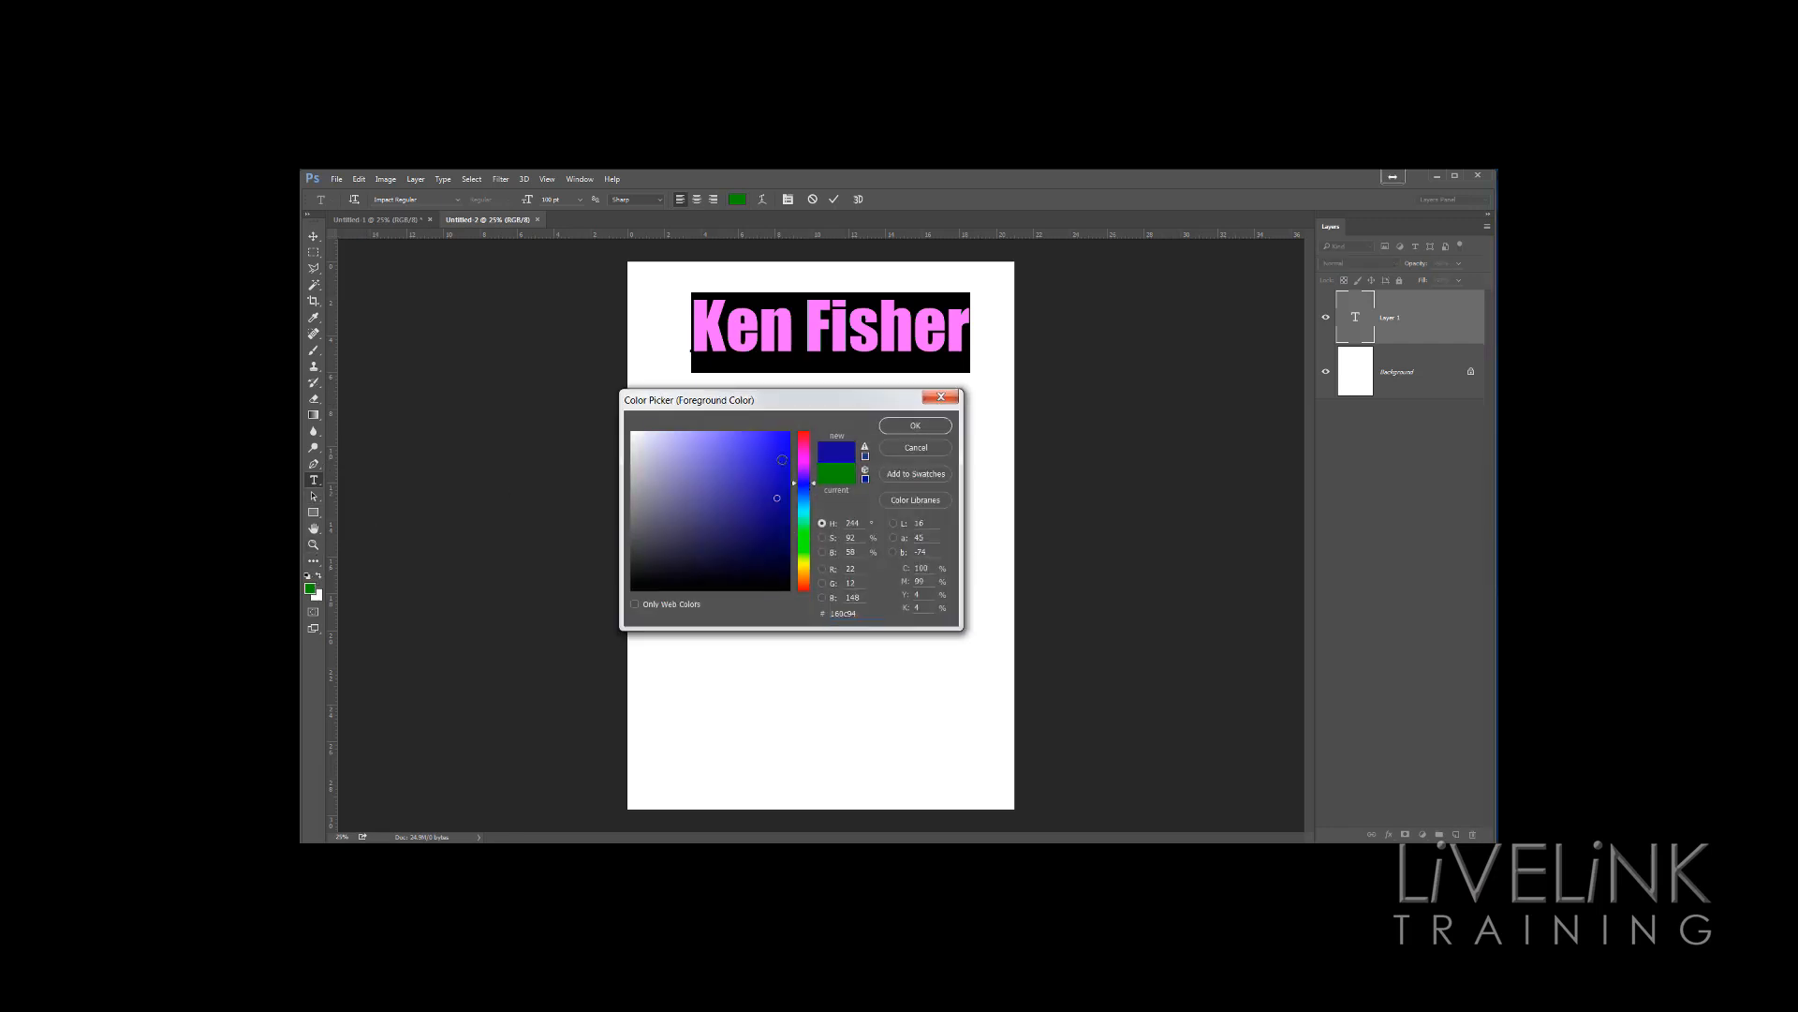
pyautogui.click(915, 426)
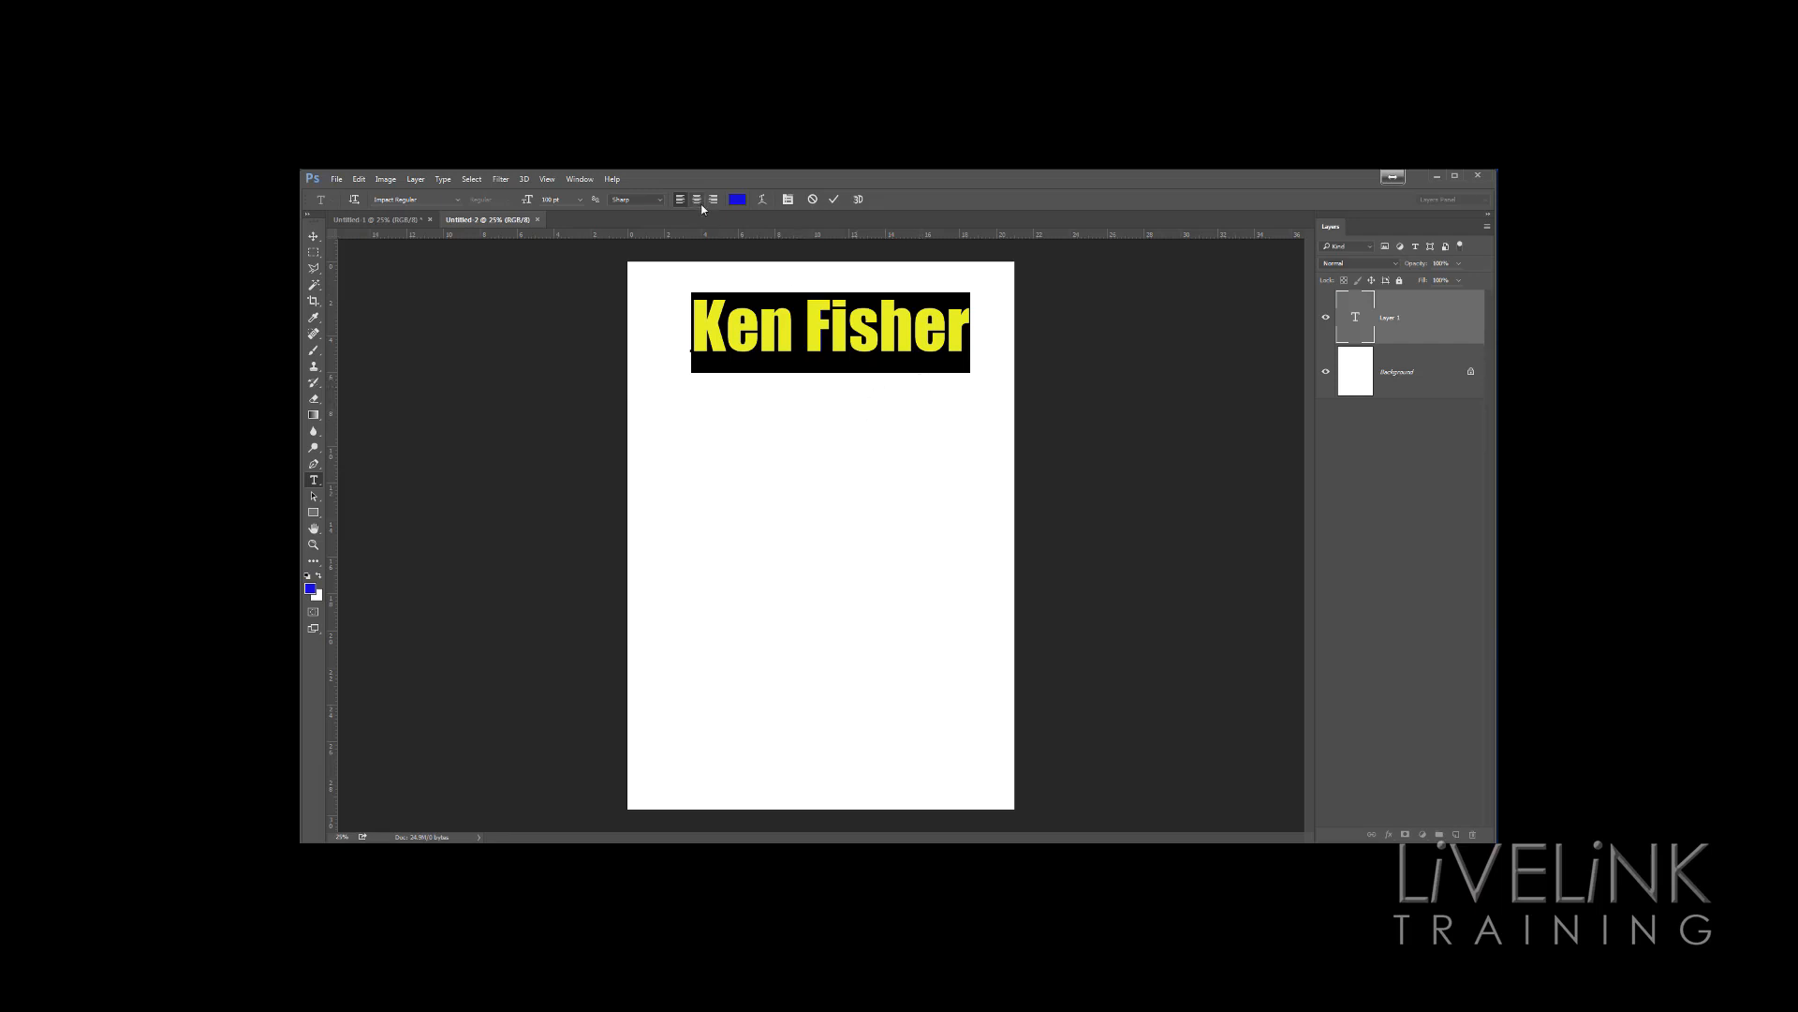
# Set the text size to 48 pt and commit the text
pyautogui.click(580, 200)
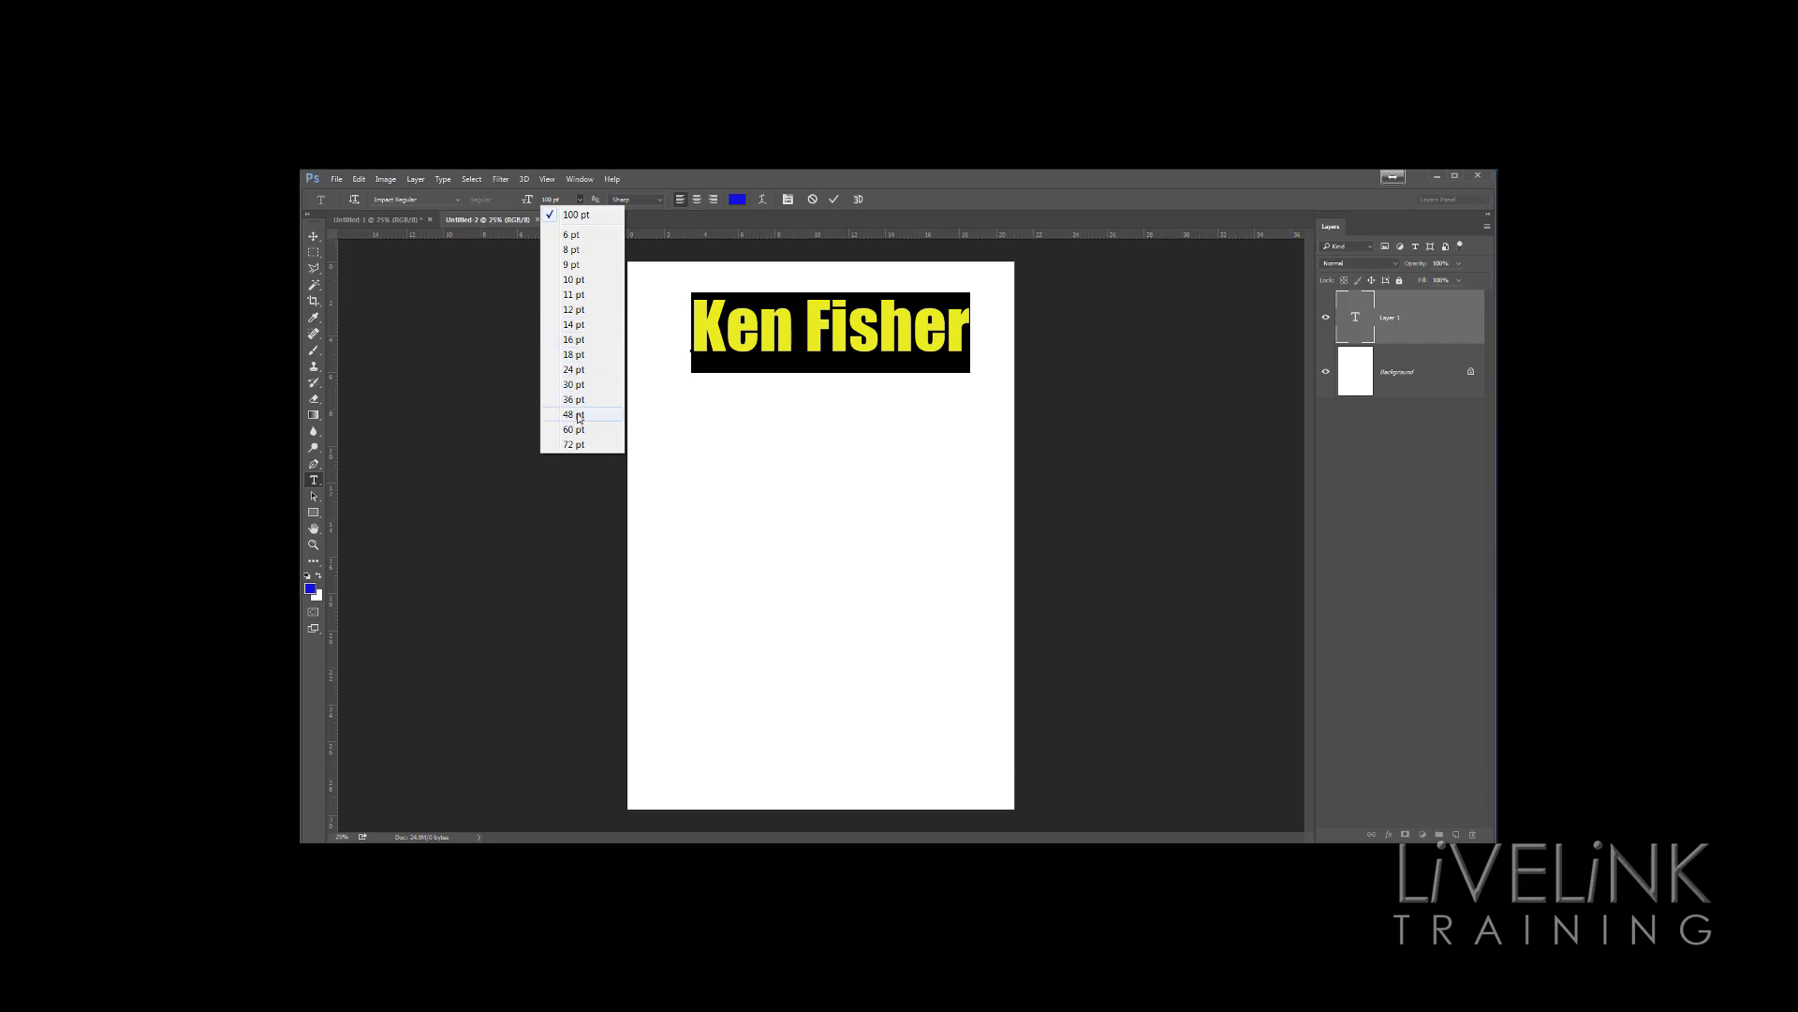
pyautogui.click(581, 414)
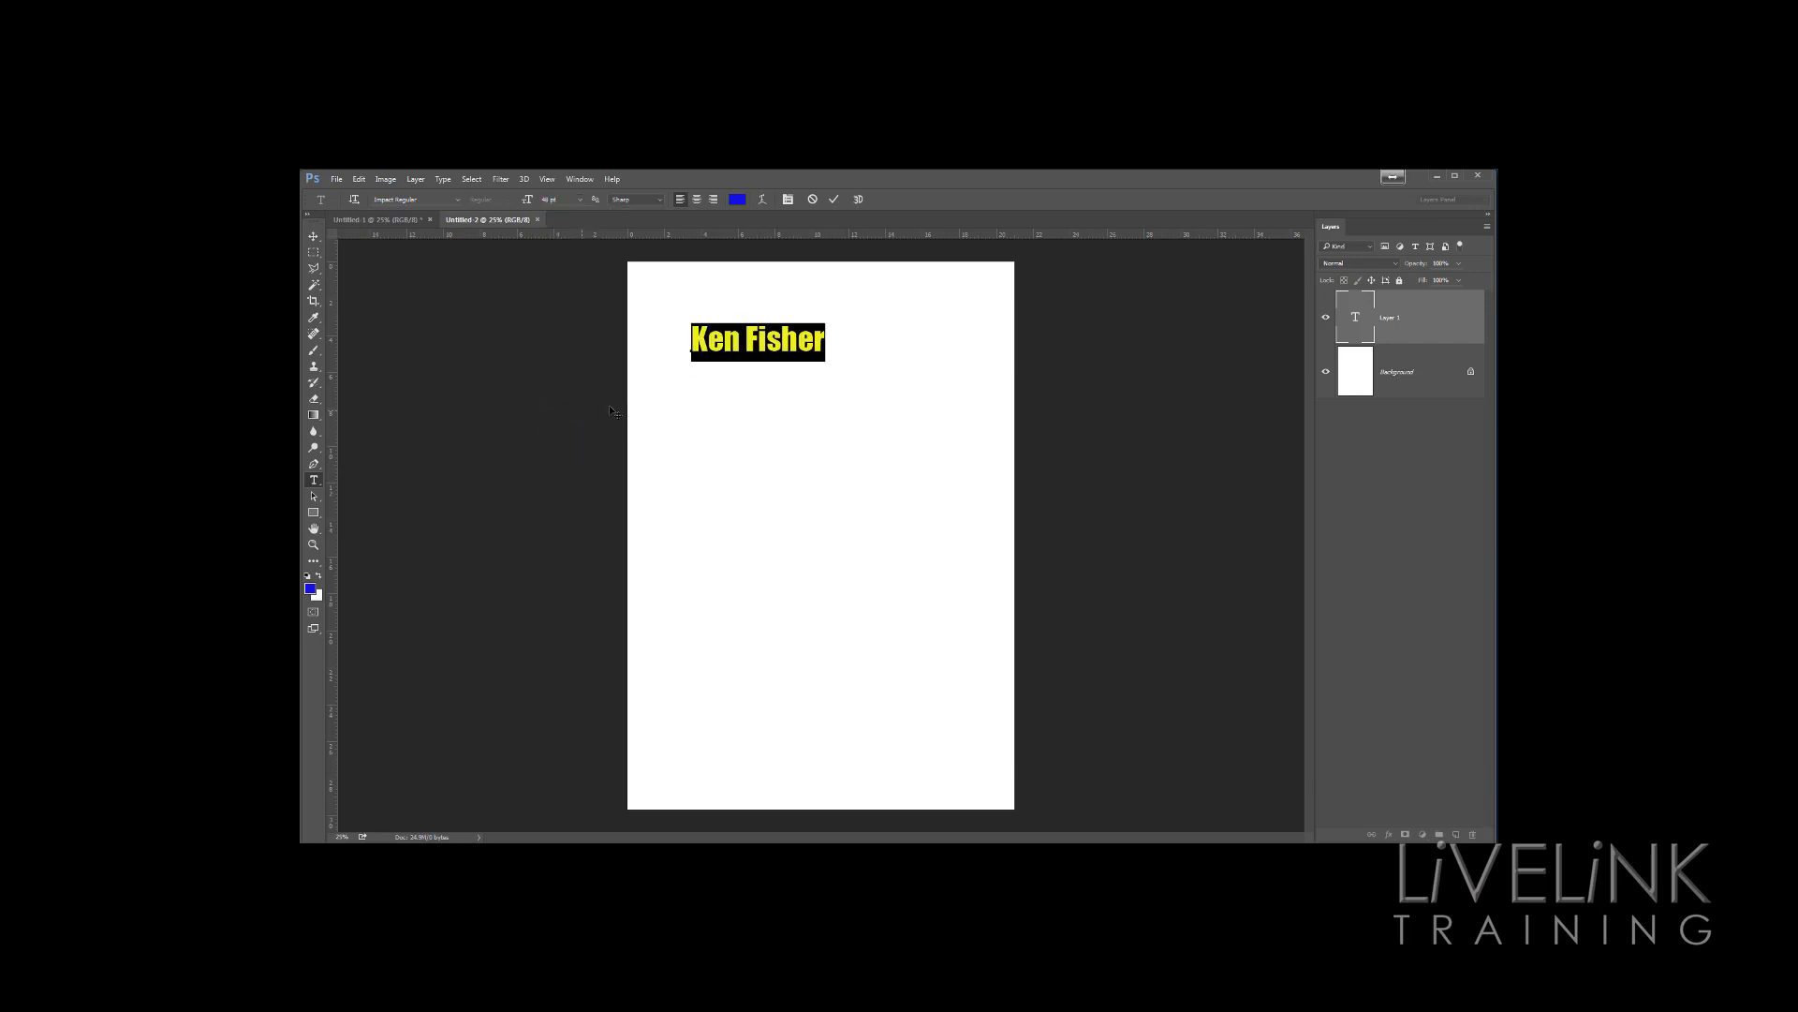
pyautogui.click(901, 480)
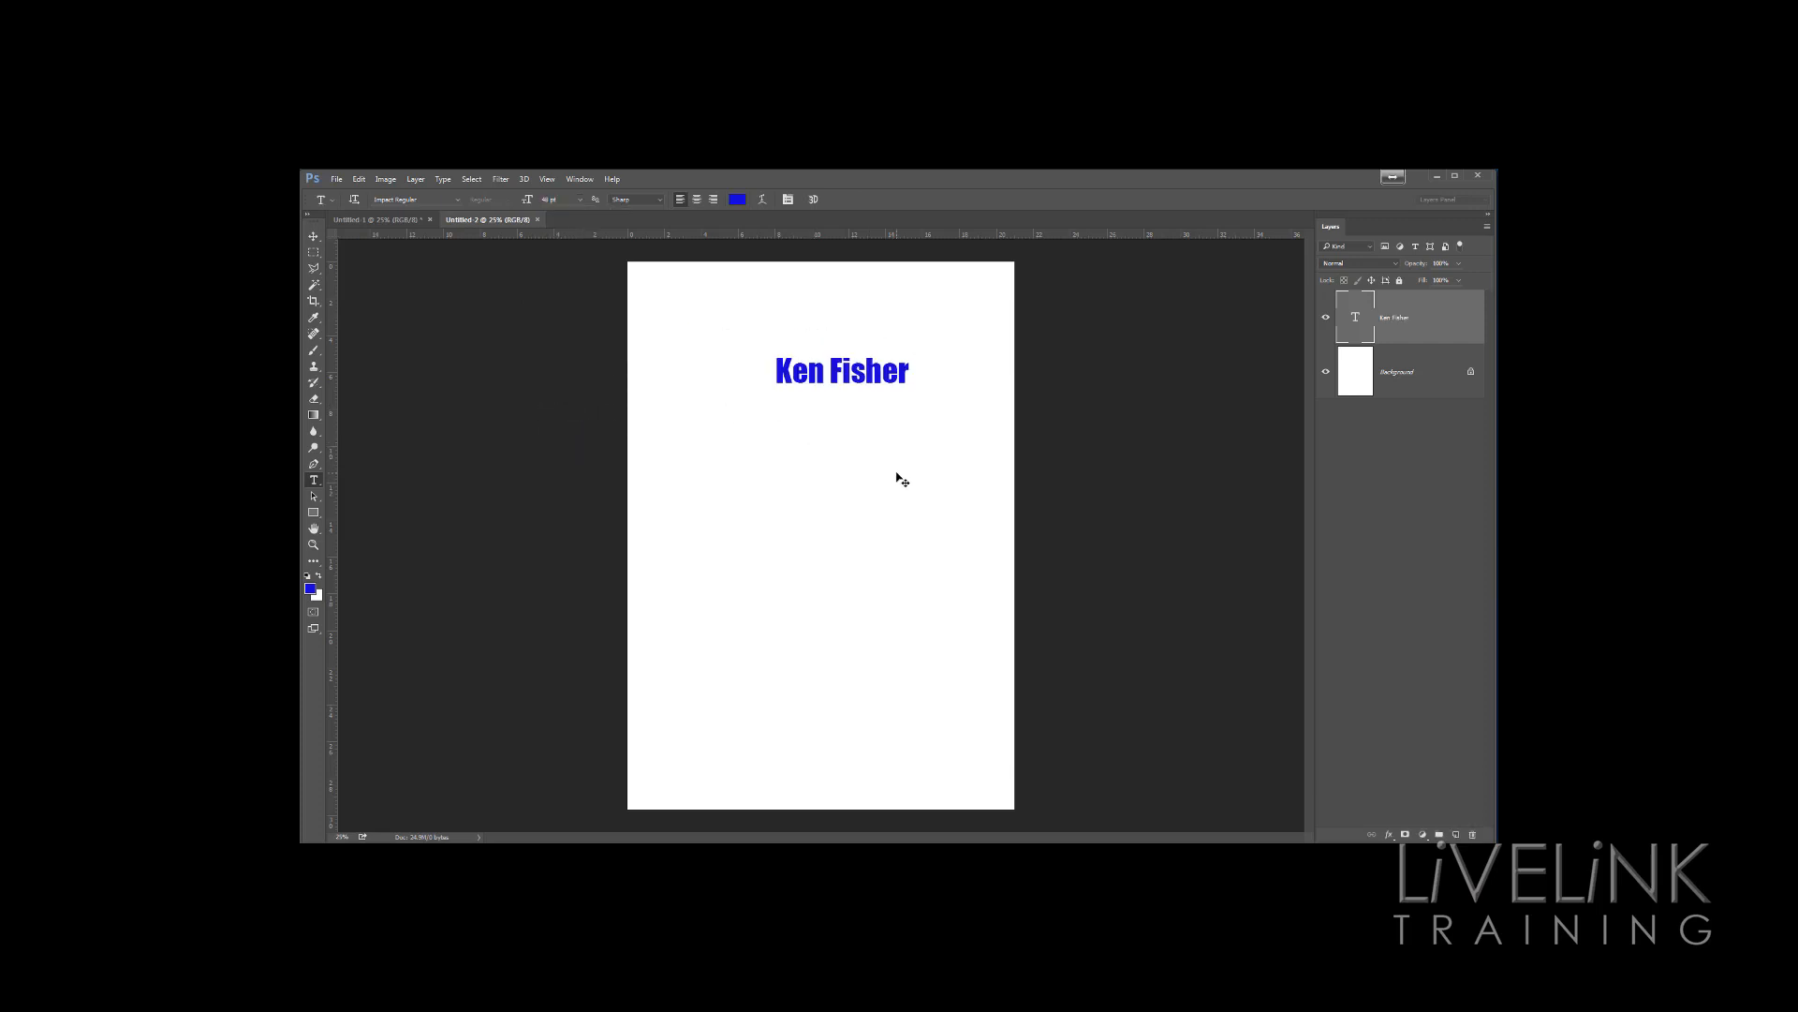